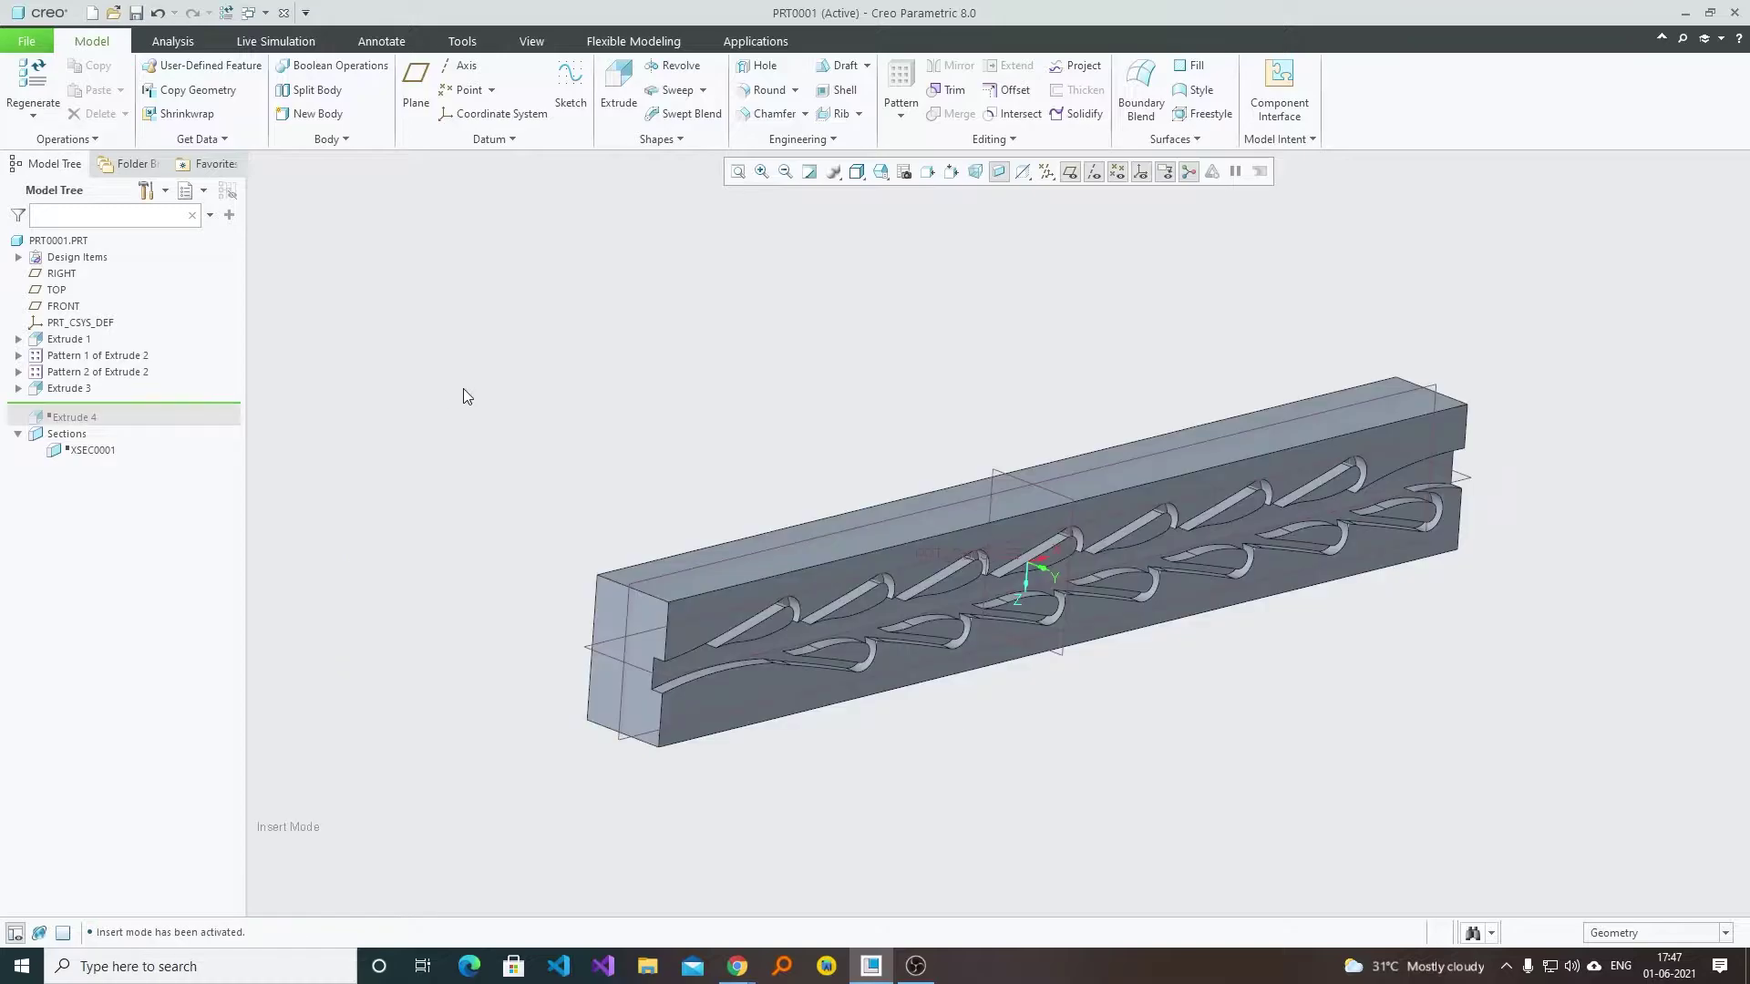
Move the model's insertion point below Extrude 4 so that the extrusion covering the valve channel is included again.
{"action": "middle_click_drag", "start_coordinate": [664, 534], "coordinate": [575, 456]}
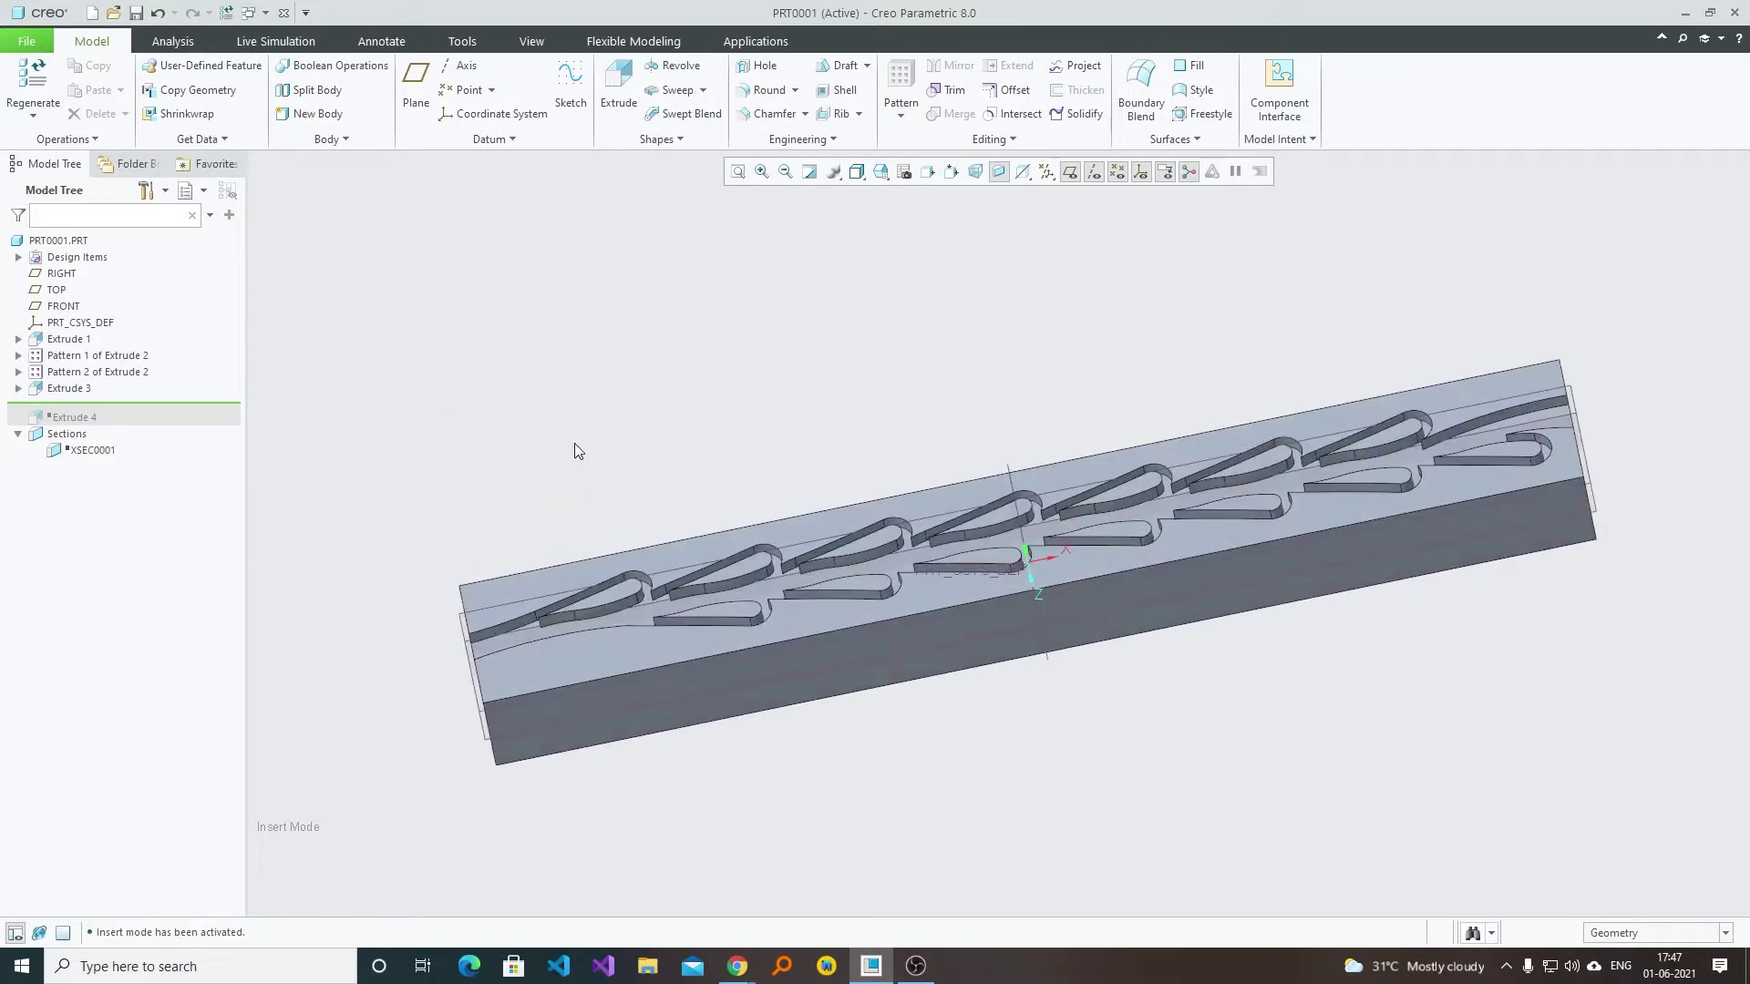
{"action": "scroll", "coordinate": [802, 713], "scroll_direction": "down", "scroll_amount": 5}
{"action": "scroll", "coordinate": [773, 526], "scroll_direction": "up", "scroll_amount": 2}
{"action": "middle_click_drag", "start_coordinate": [774, 527], "coordinate": [611, 350]}
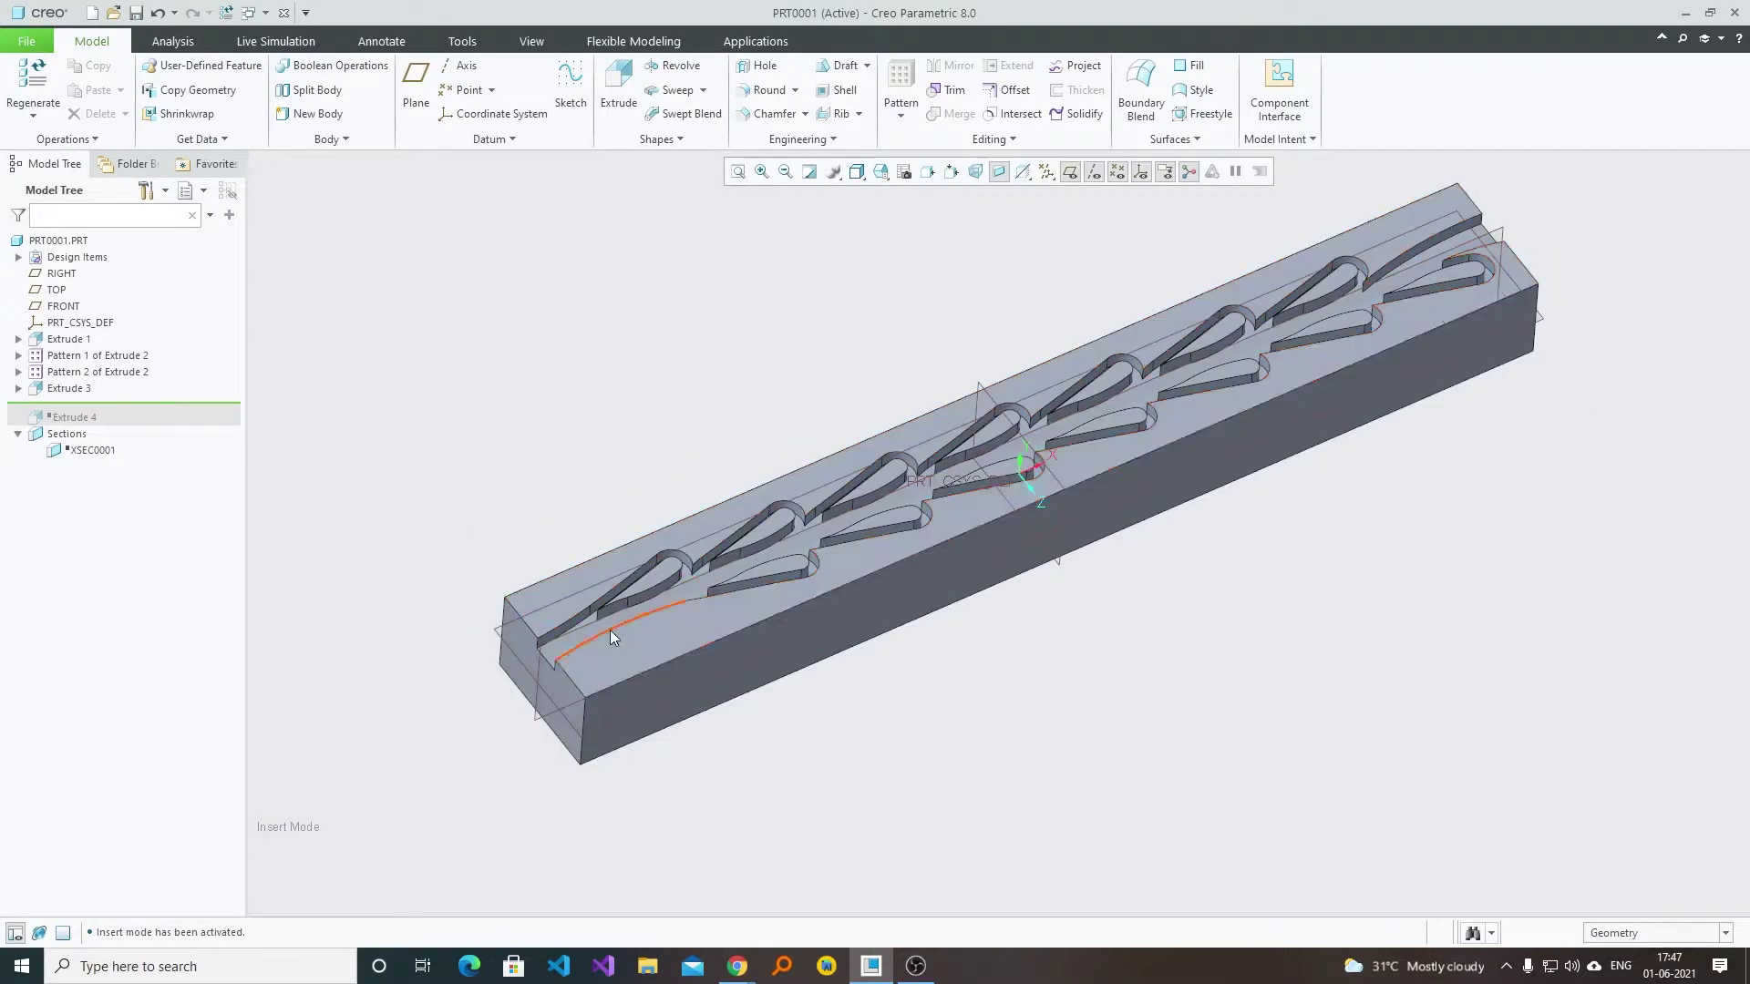
{"action": "left_click_drag", "start_coordinate": [172, 408], "coordinate": [168, 423]}
{"action": "mouse_move", "coordinate": [577, 525]}
{"action": "middle_mouse_down"}
{"action": "mouse_move", "coordinate": [532, 304]}
{"action": "mouse_move", "coordinate": [578, 539]}
{"action": "mouse_move", "coordinate": [679, 488]}
{"action": "middle_mouse_up"}
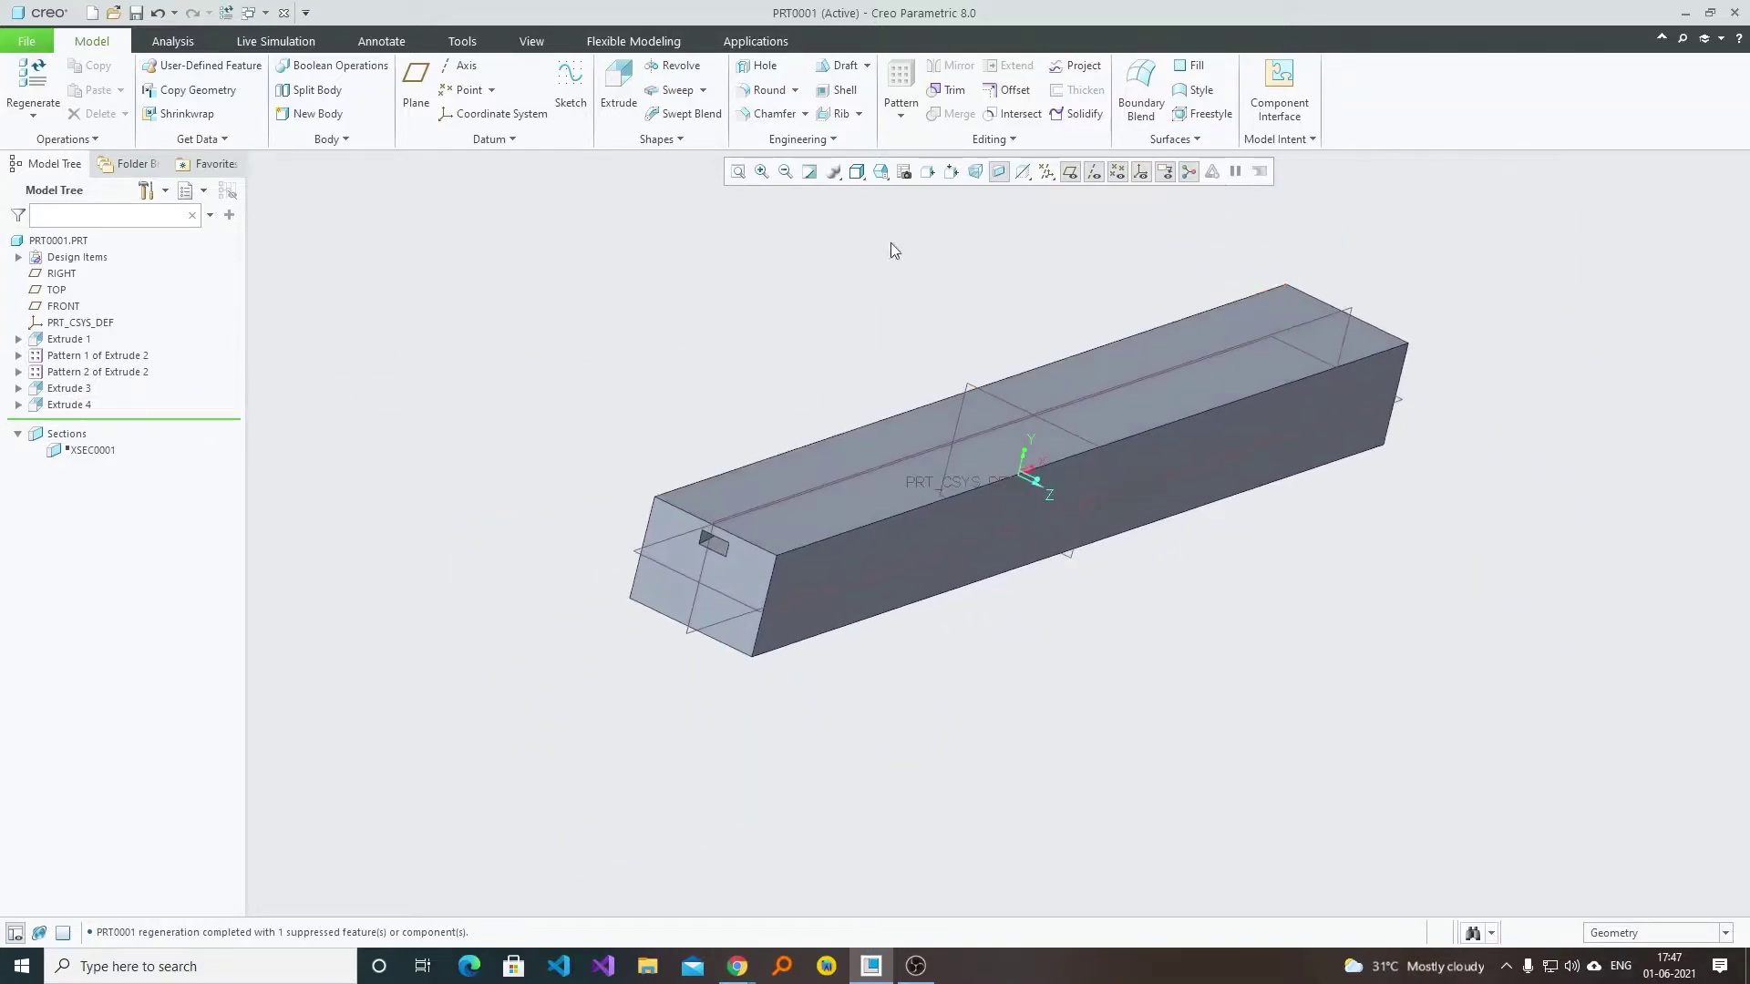
Inspect the enclosed channel in Wireframe display style and return to Shading With Edges.
{"action": "left_click", "coordinate": [857, 171]}
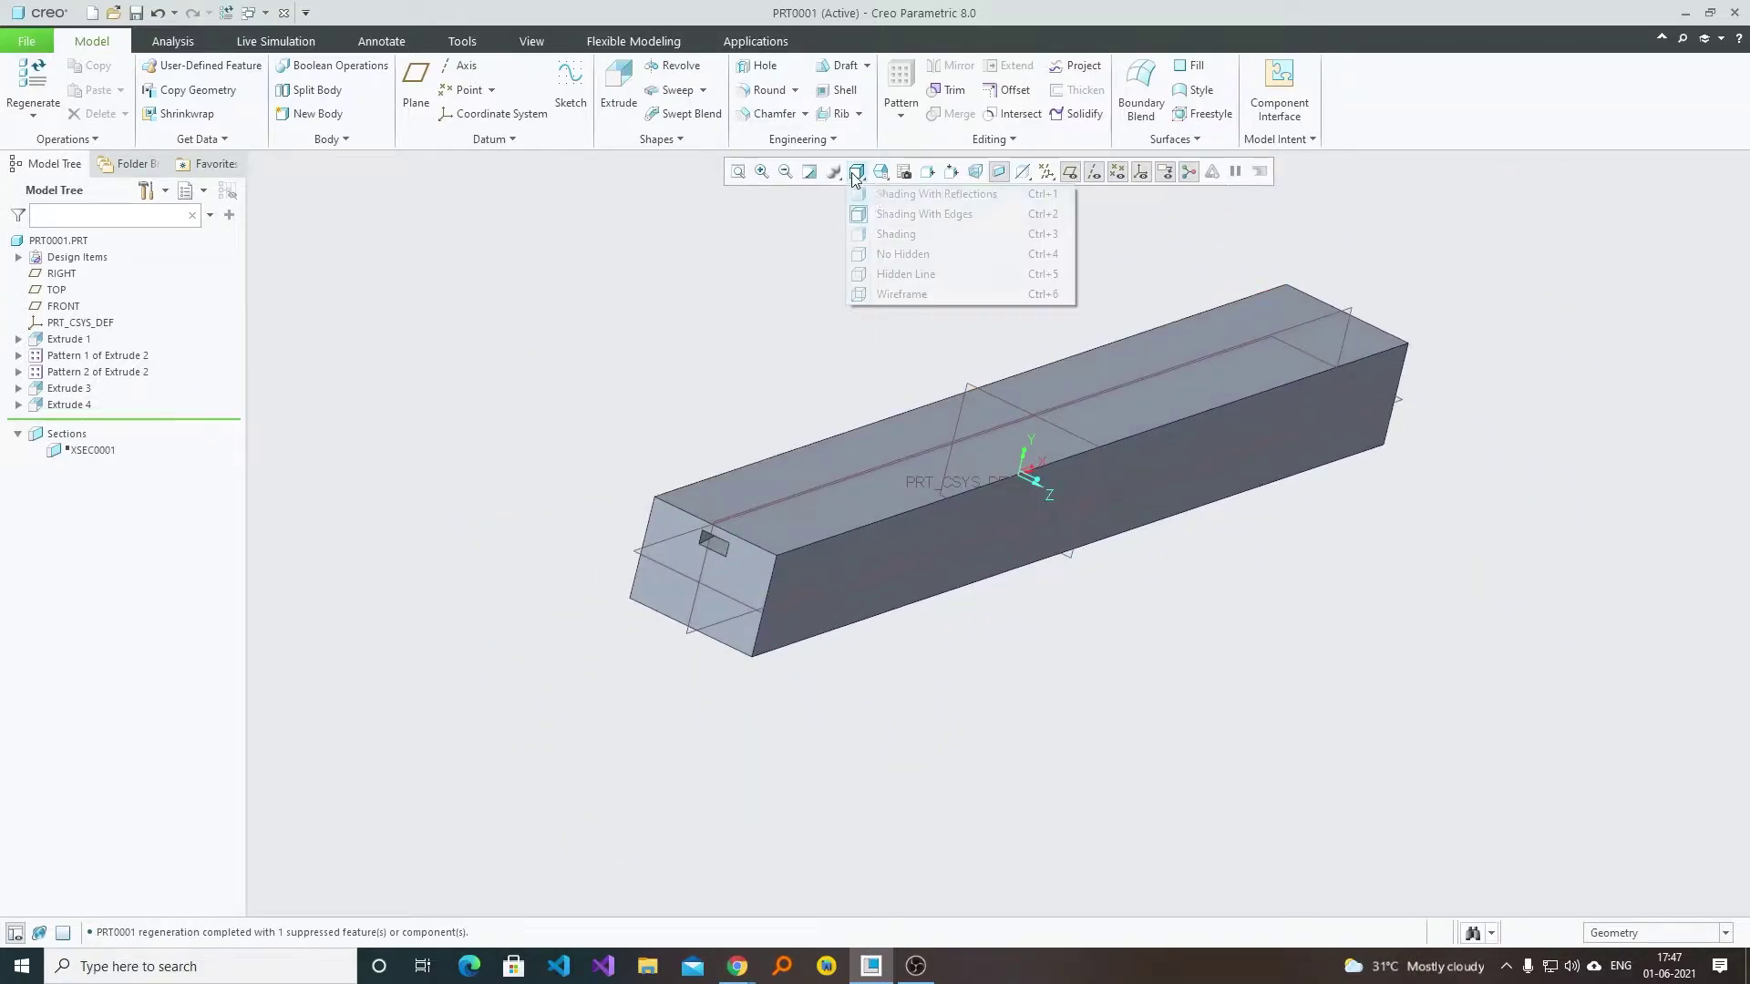
{"action": "left_click", "coordinate": [898, 294]}
{"action": "mouse_move", "coordinate": [899, 294]}
{"action": "middle_mouse_down"}
{"action": "mouse_move", "coordinate": [728, 389]}
{"action": "mouse_move", "coordinate": [659, 354]}
{"action": "mouse_move", "coordinate": [648, 379]}
{"action": "middle_mouse_up"}
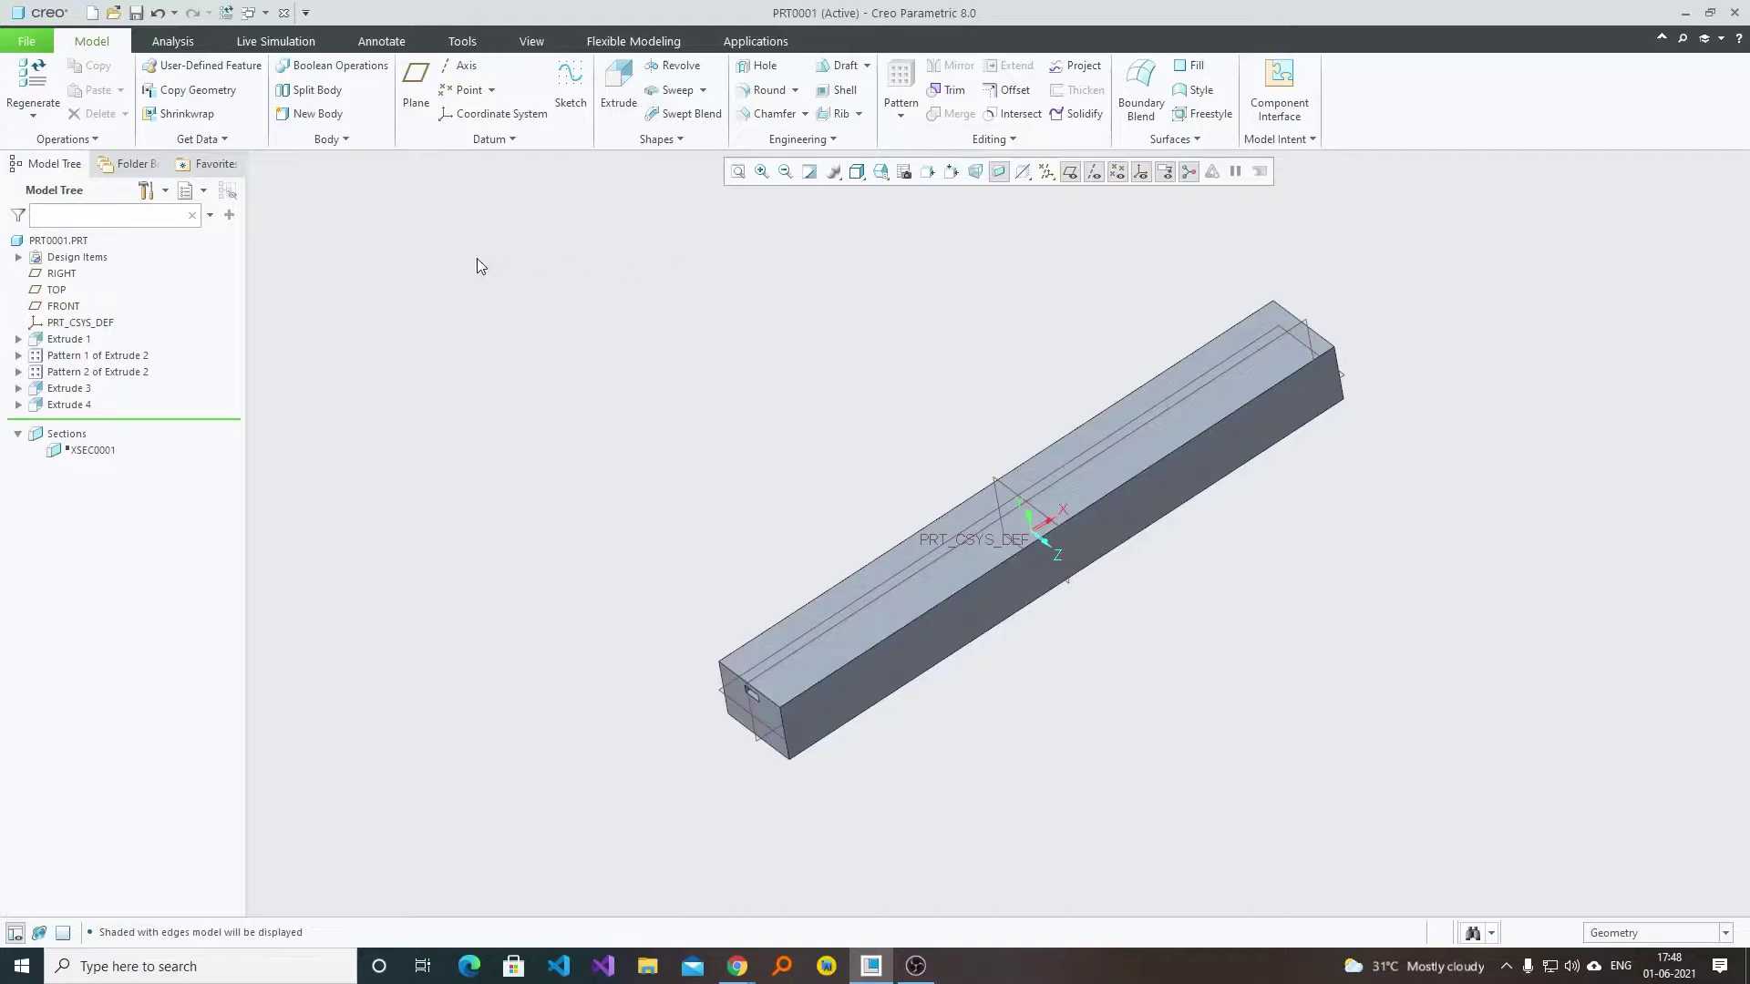
Add a new Fluid Simulation Study to the part in Live Simulation.
{"action": "left_click", "coordinate": [307, 46]}
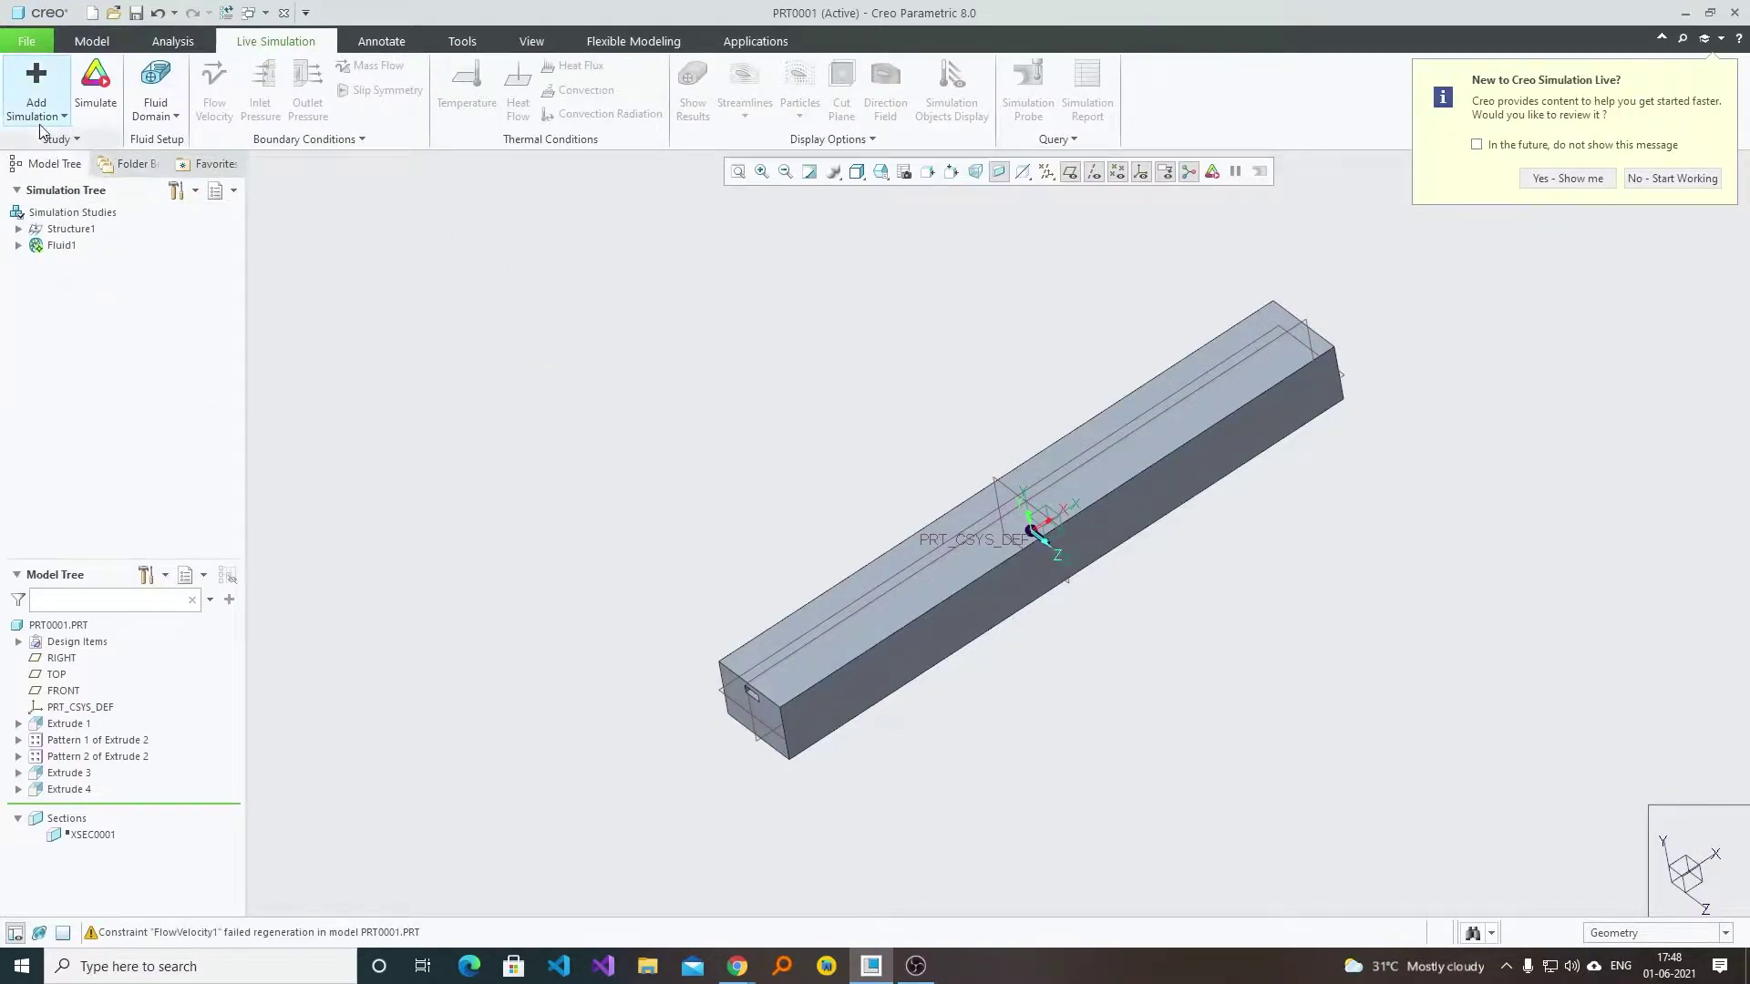
{"action": "left_click", "coordinate": [58, 118]}
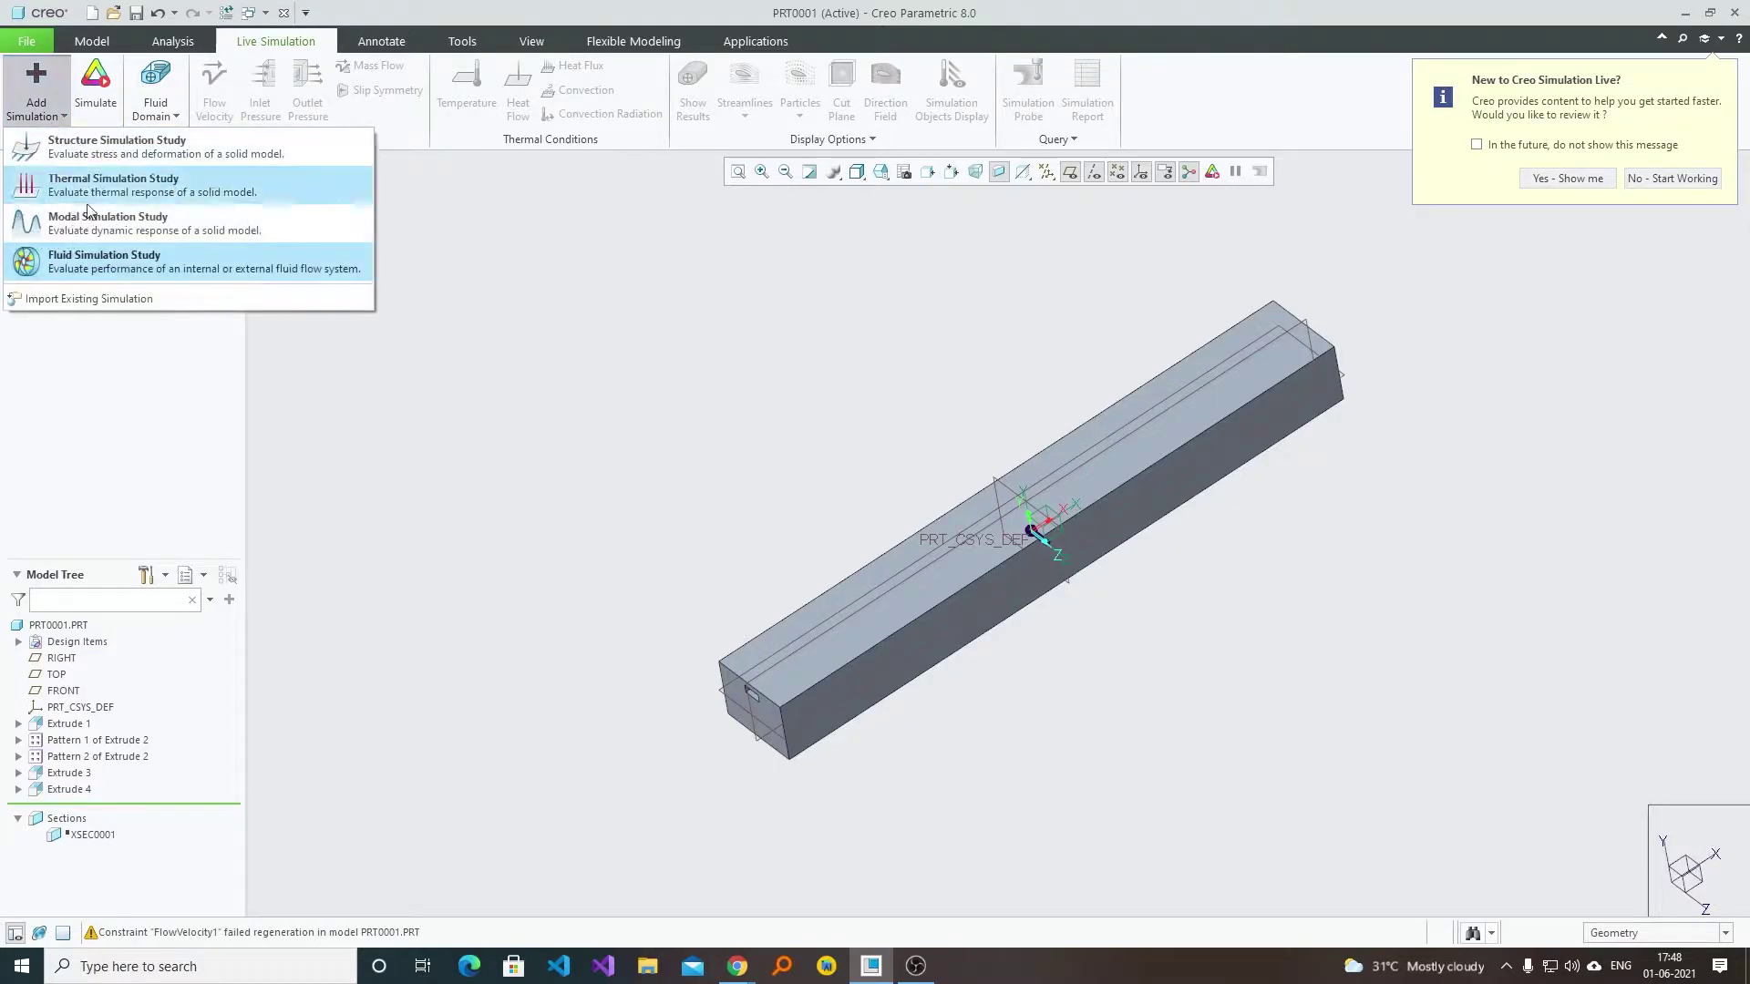
{"action": "left_click", "coordinate": [98, 270]}
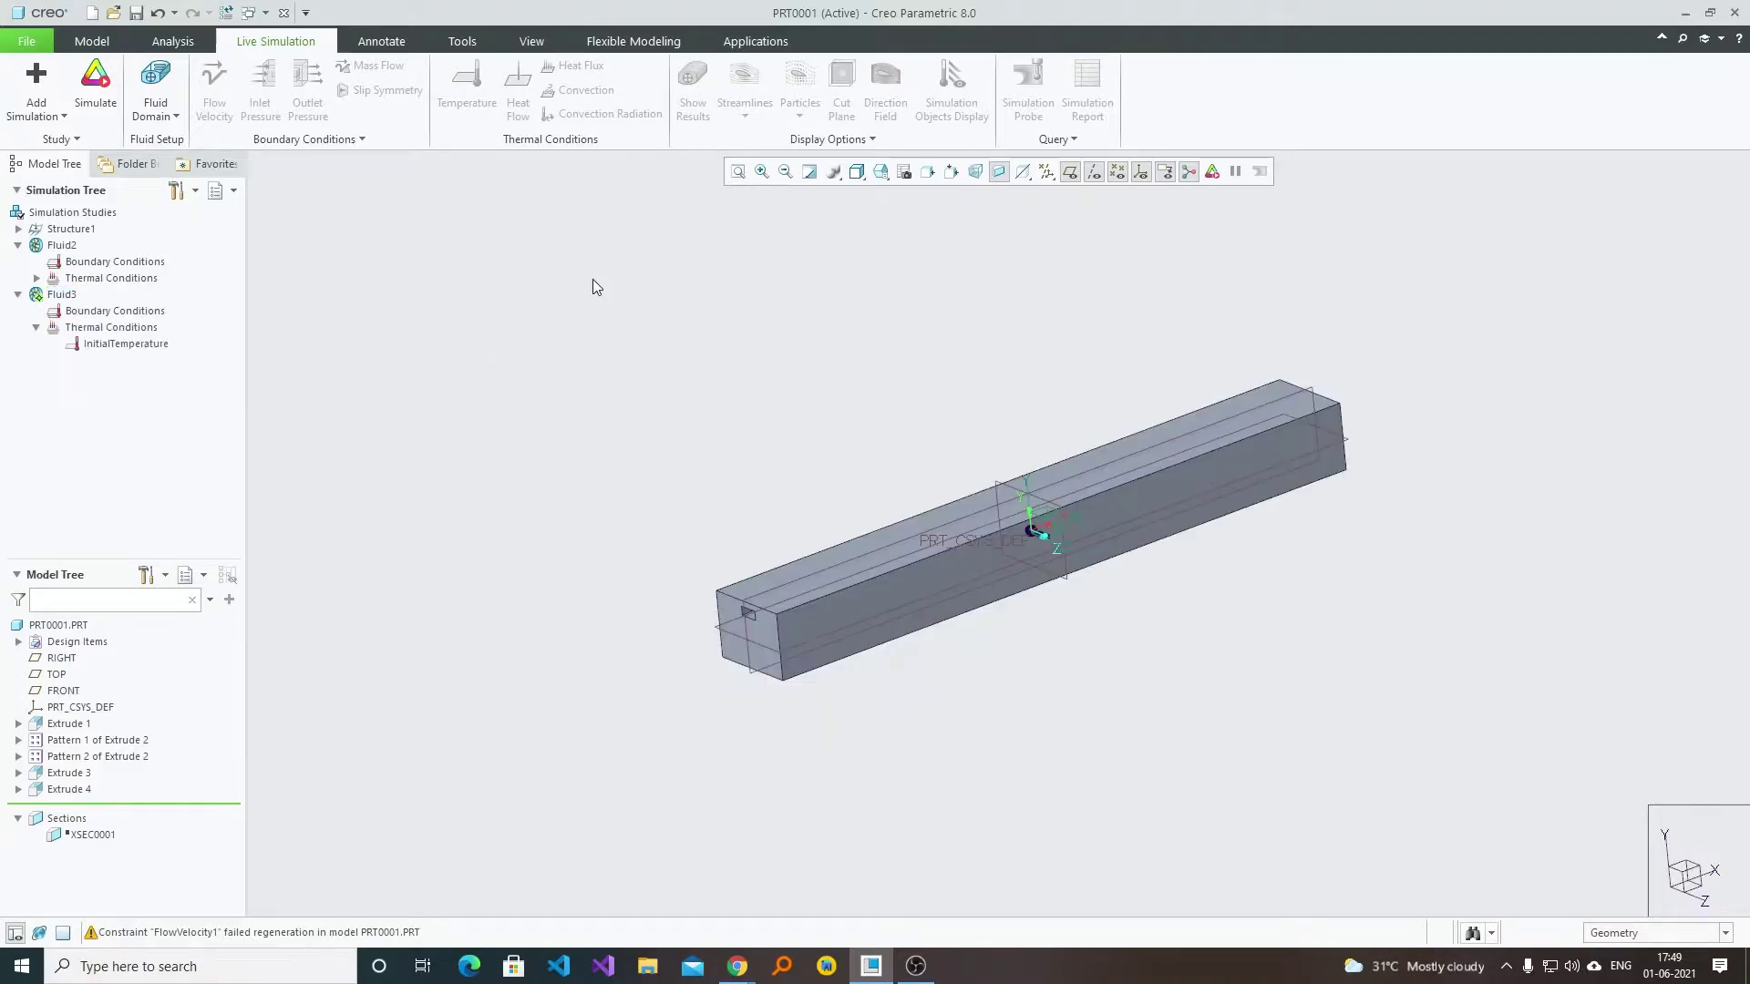
Define an internal volume for the fluid domain, bounded by the block's two end faces and seeded from an inner channel surface.
{"action": "left_click", "coordinate": [156, 102]}
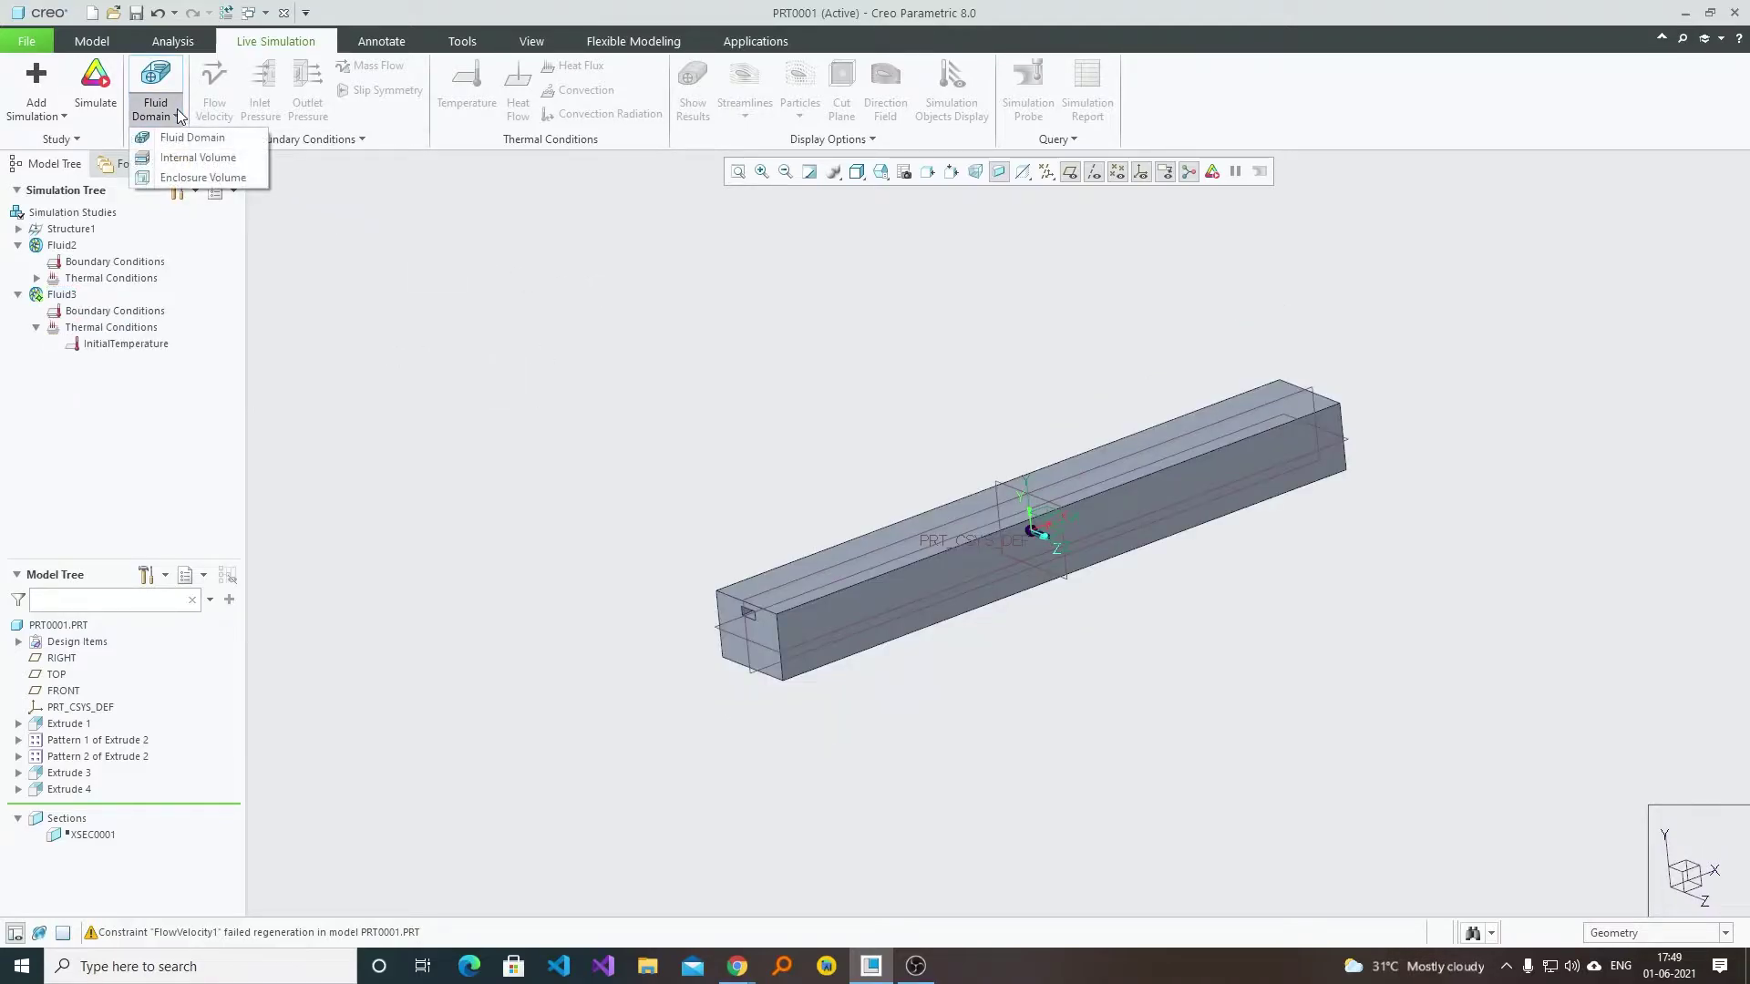
{"action": "left_click", "coordinate": [177, 107]}
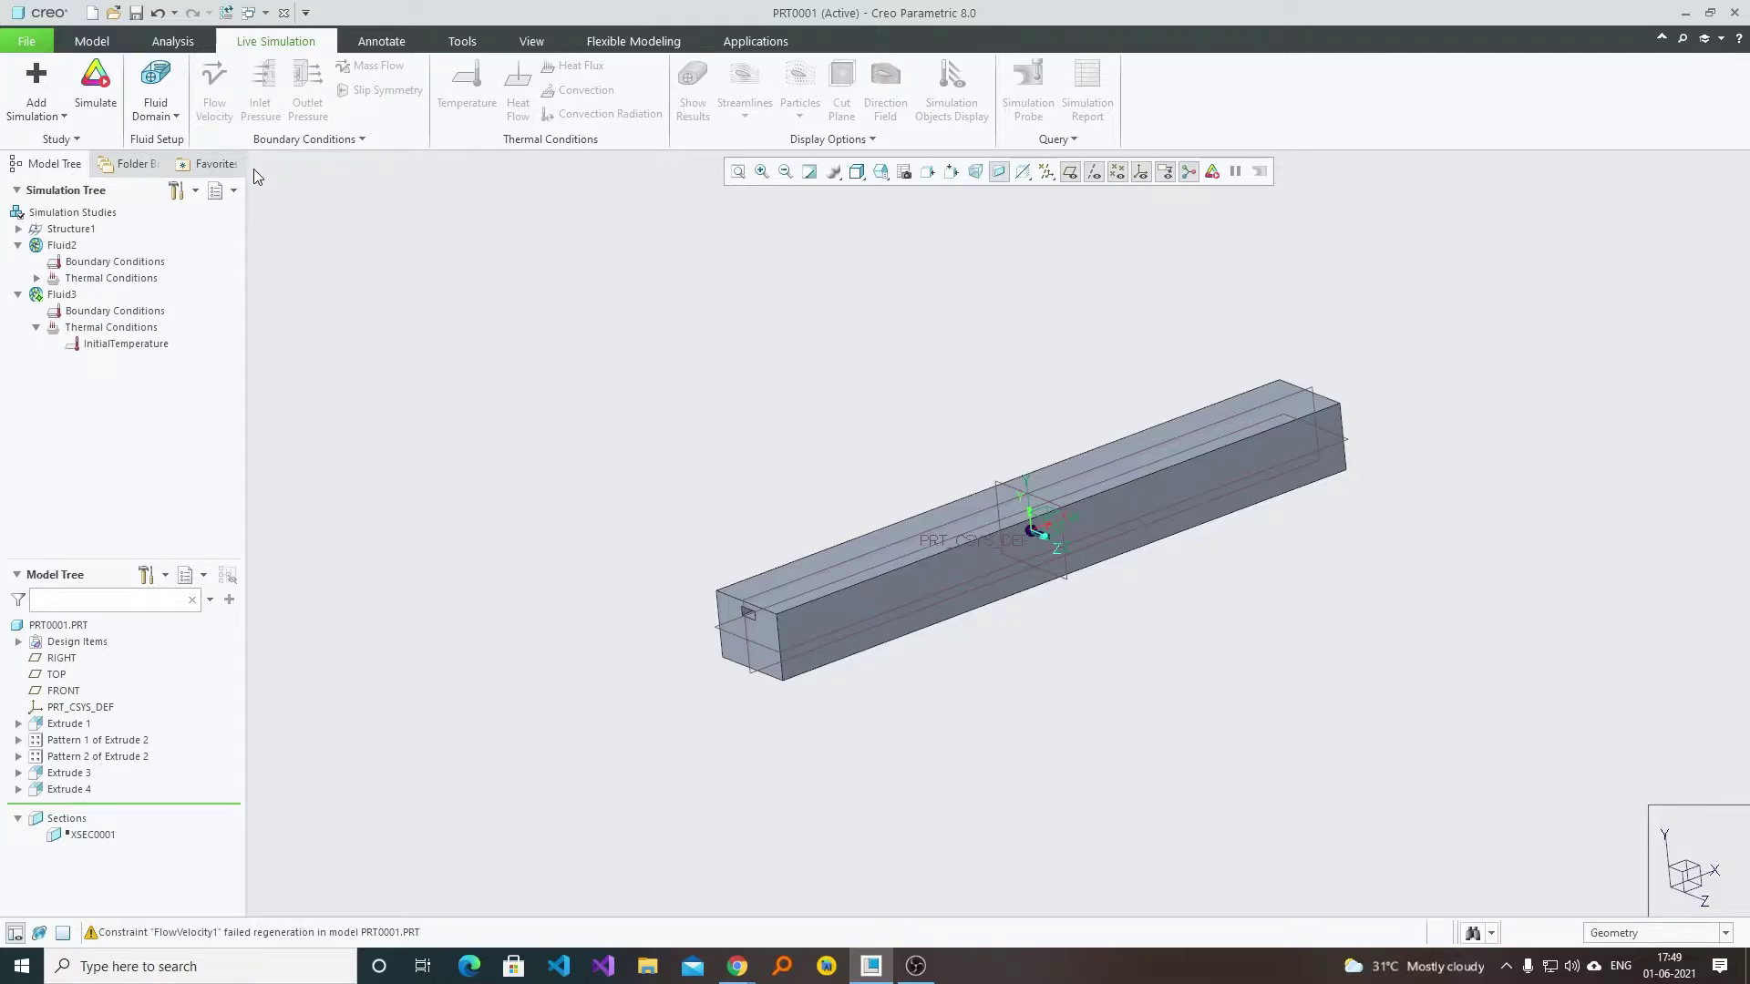
{"action": "scroll", "coordinate": [766, 593], "scroll_direction": "up", "scroll_amount": 3}
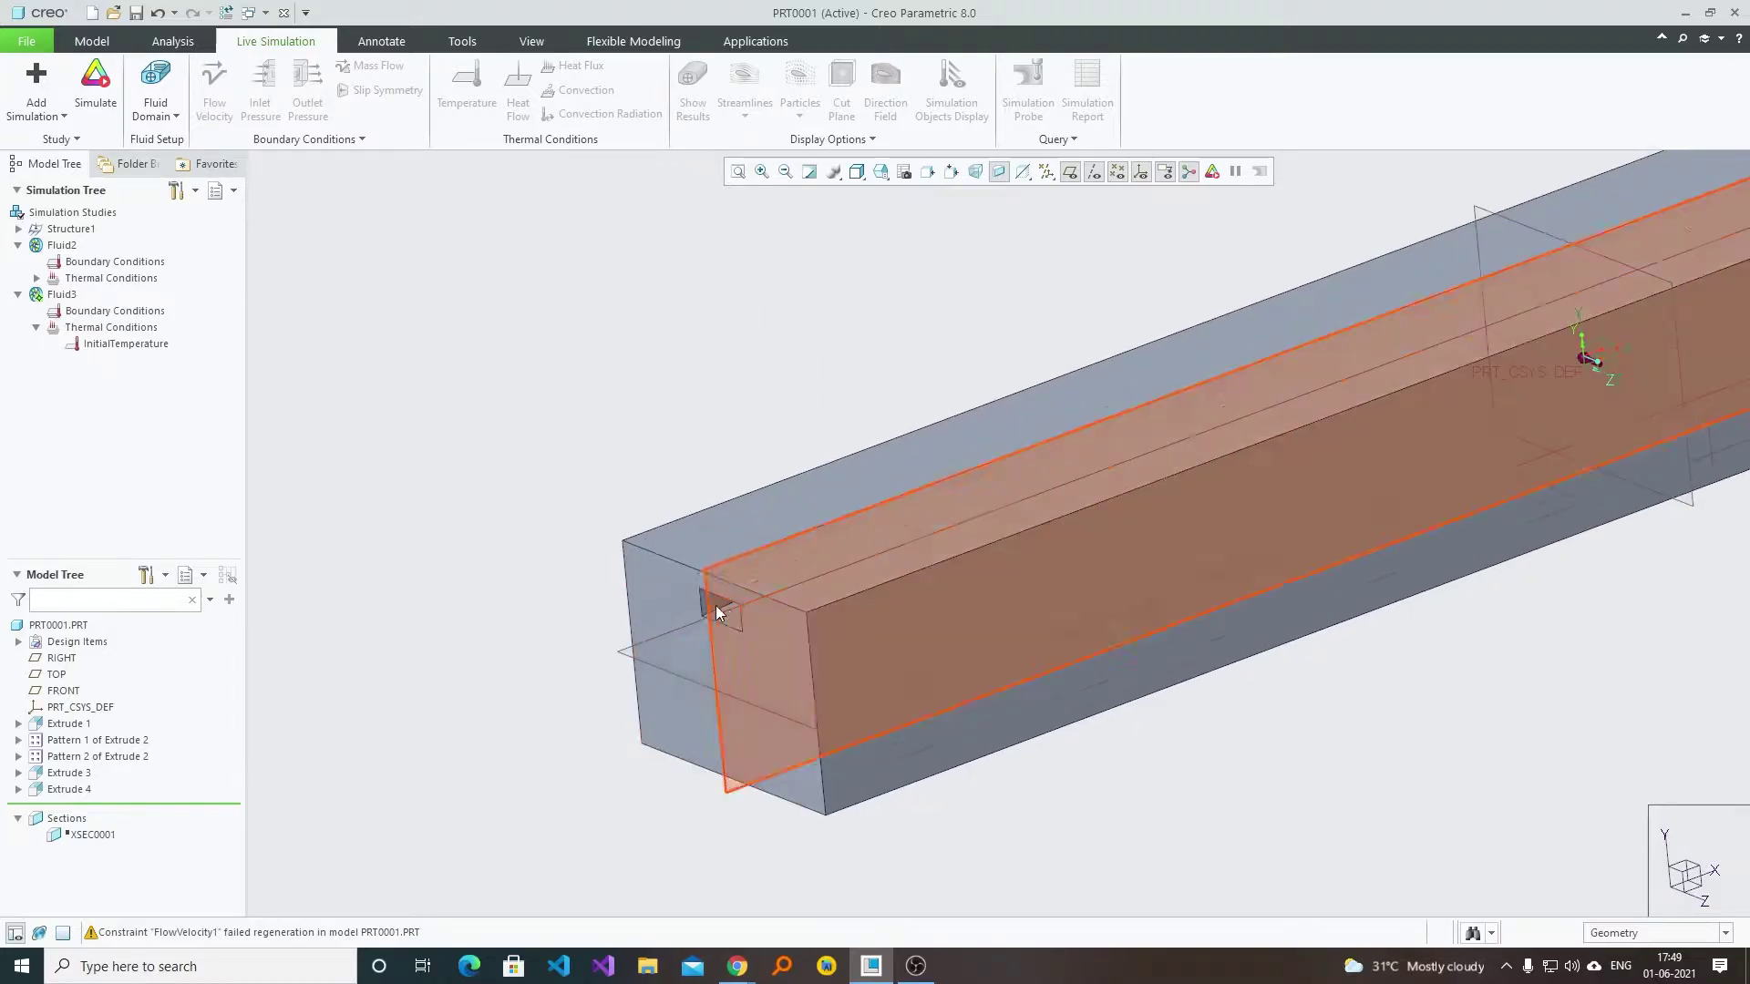
{"action": "scroll", "coordinate": [711, 601], "scroll_direction": "down", "scroll_amount": 2}
{"action": "left_click", "coordinate": [155, 117]}
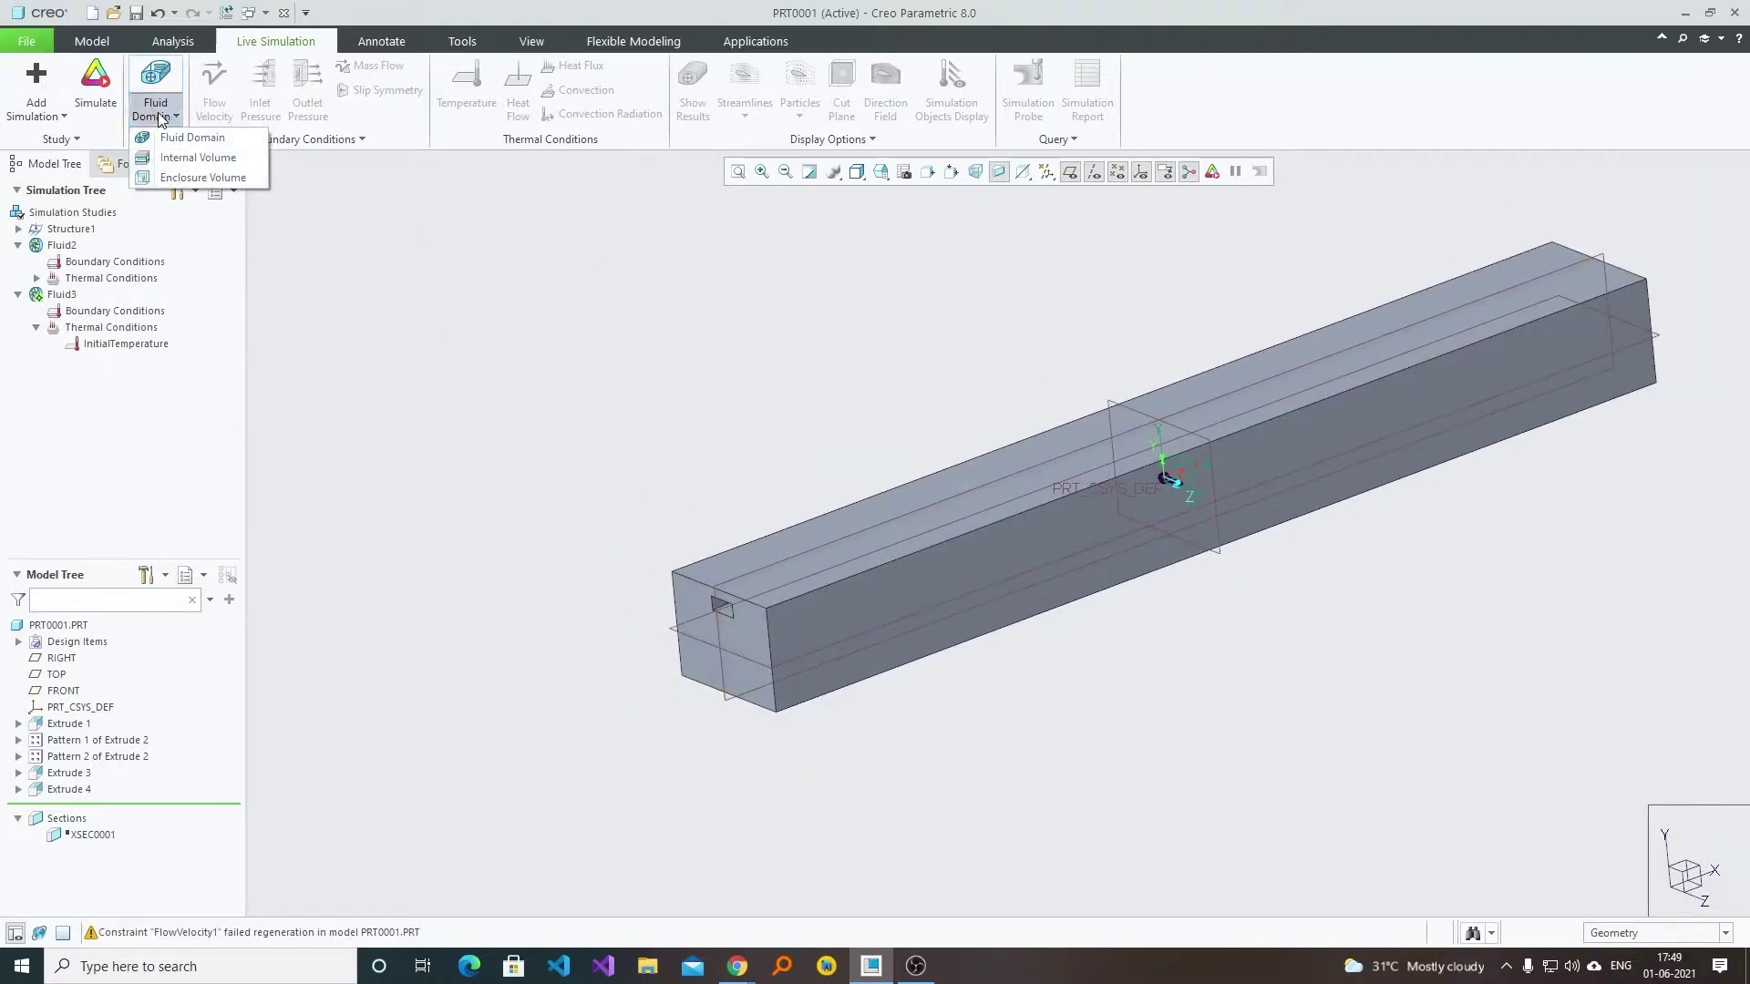
{"action": "left_click", "coordinate": [200, 161]}
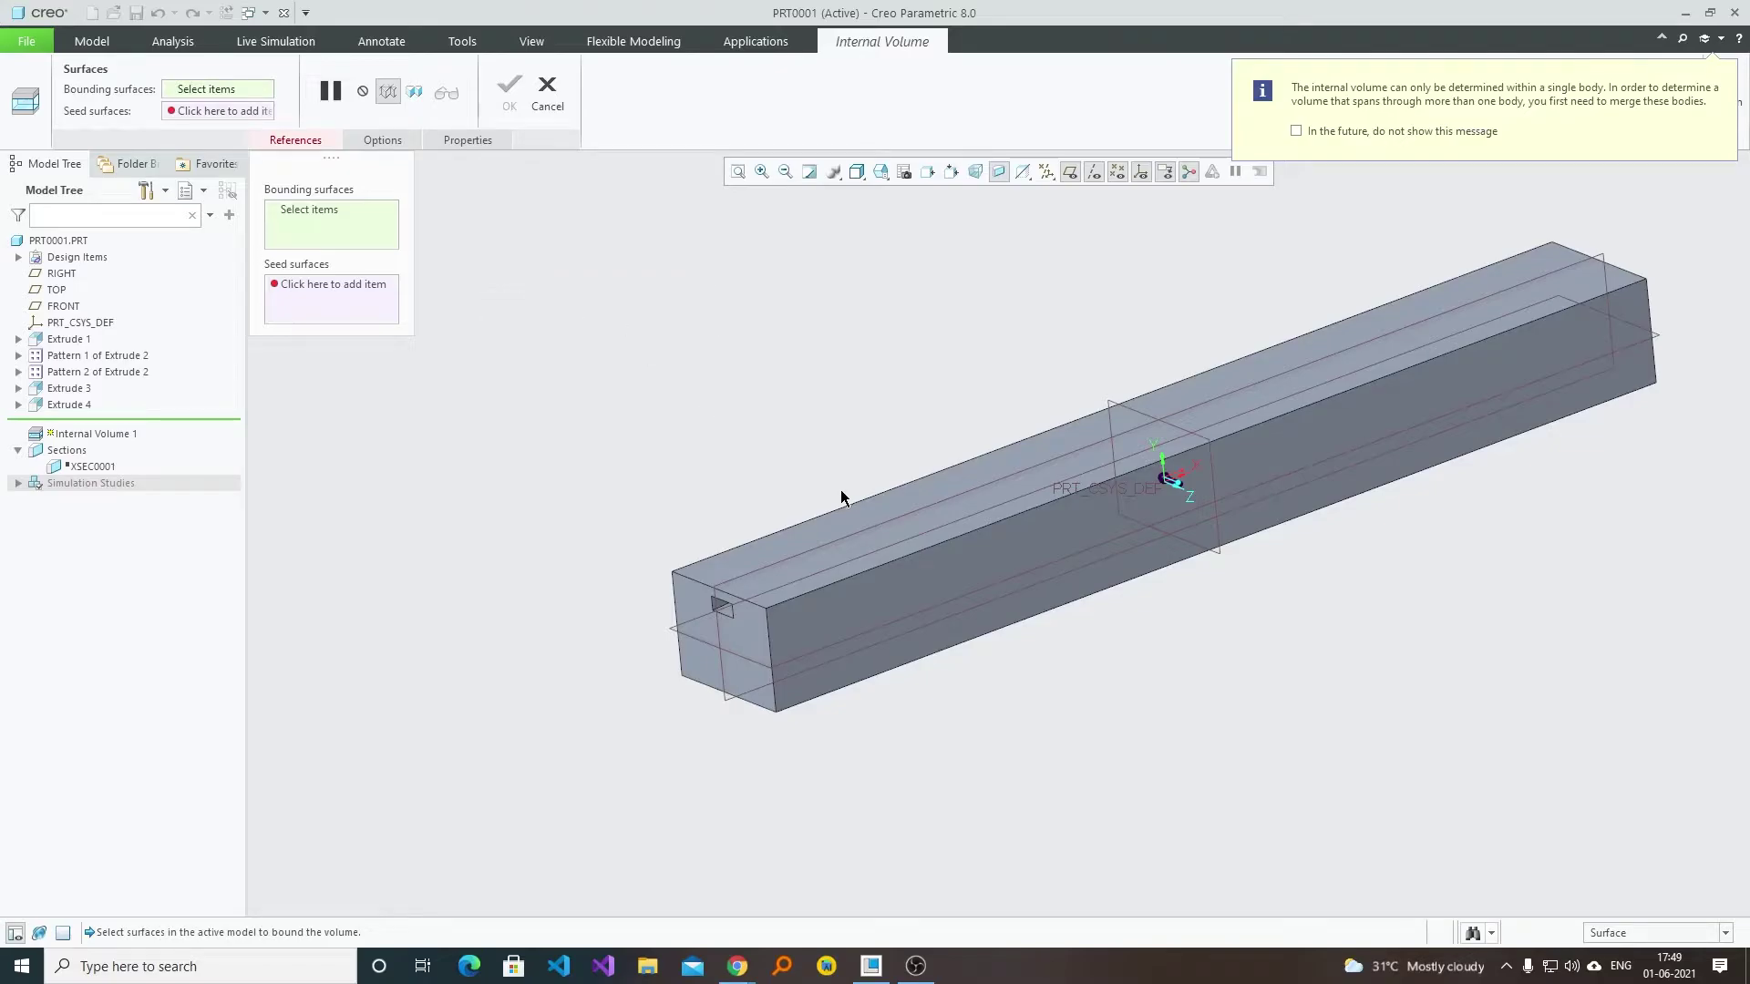
{"action": "left_click", "coordinate": [703, 603]}
{"action": "middle_click_drag", "start_coordinate": [682, 636], "coordinate": [373, 611]}
{"action": "left_click", "coordinate": [1254, 448]}
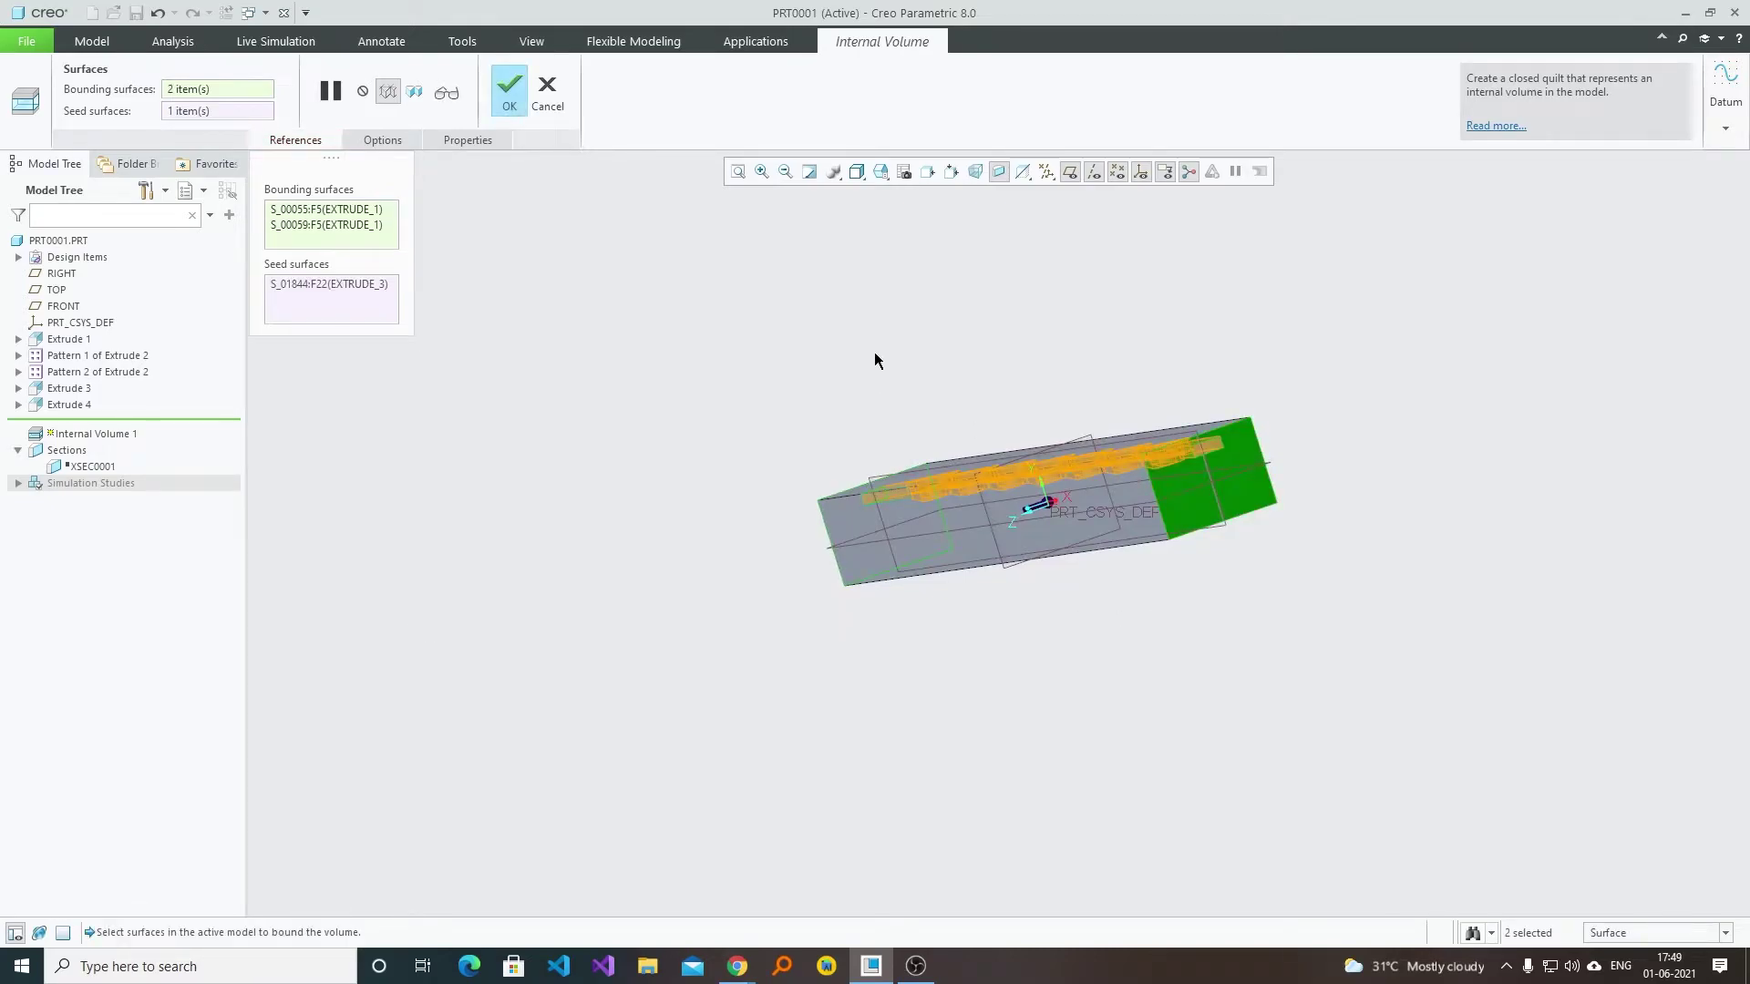
Check the highlighted channel volume and its fill-hole options, and accept the internal volume.
{"action": "middle_click_drag", "start_coordinate": [865, 361], "coordinate": [1070, 395]}
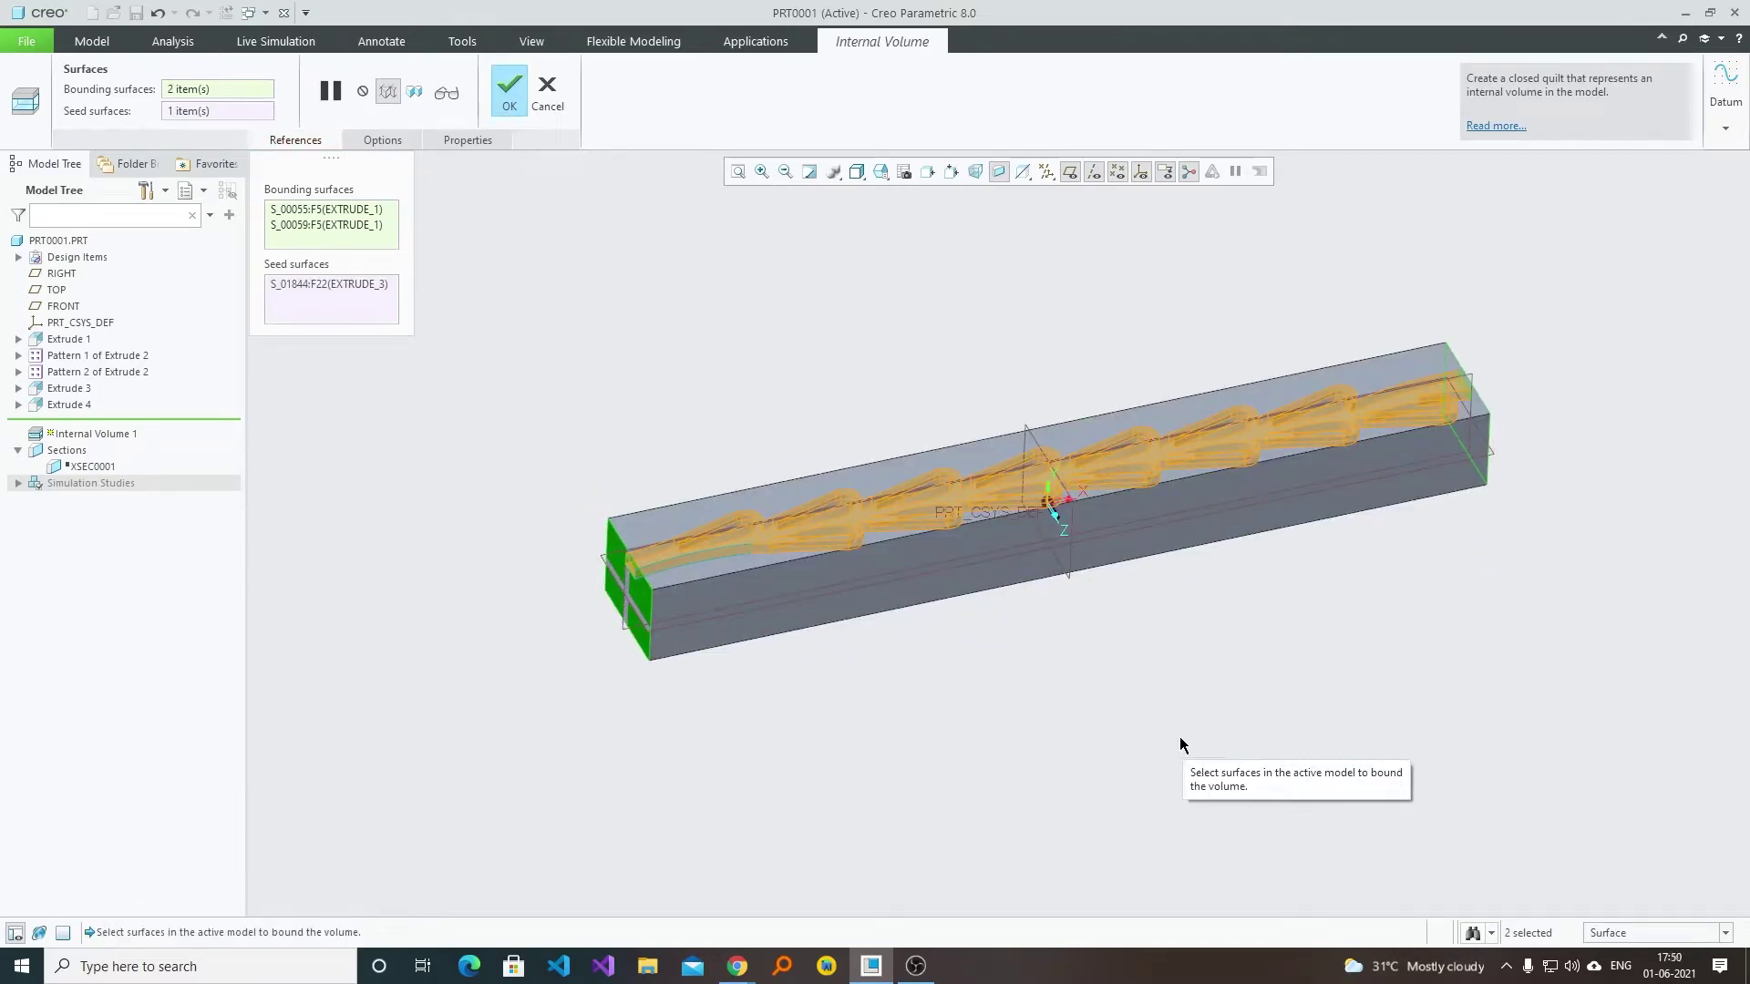
{"action": "middle_click_drag", "start_coordinate": [1069, 631], "coordinate": [1060, 710]}
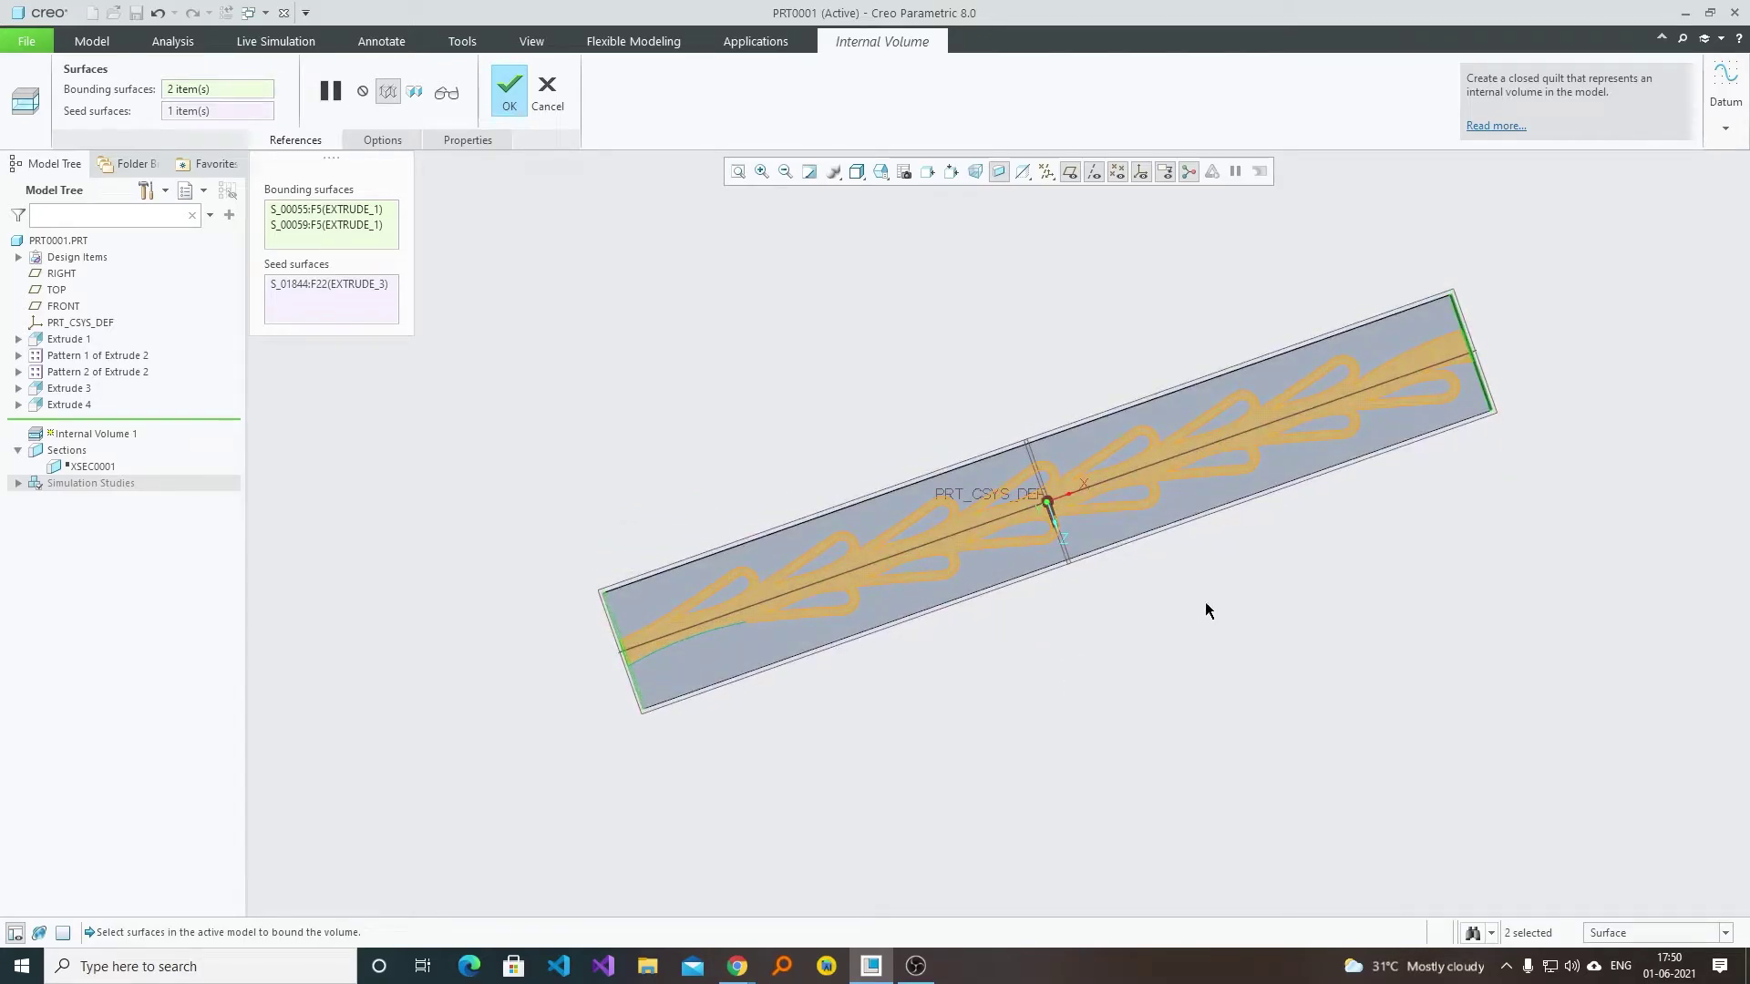
{"action": "left_click", "coordinate": [383, 136]}
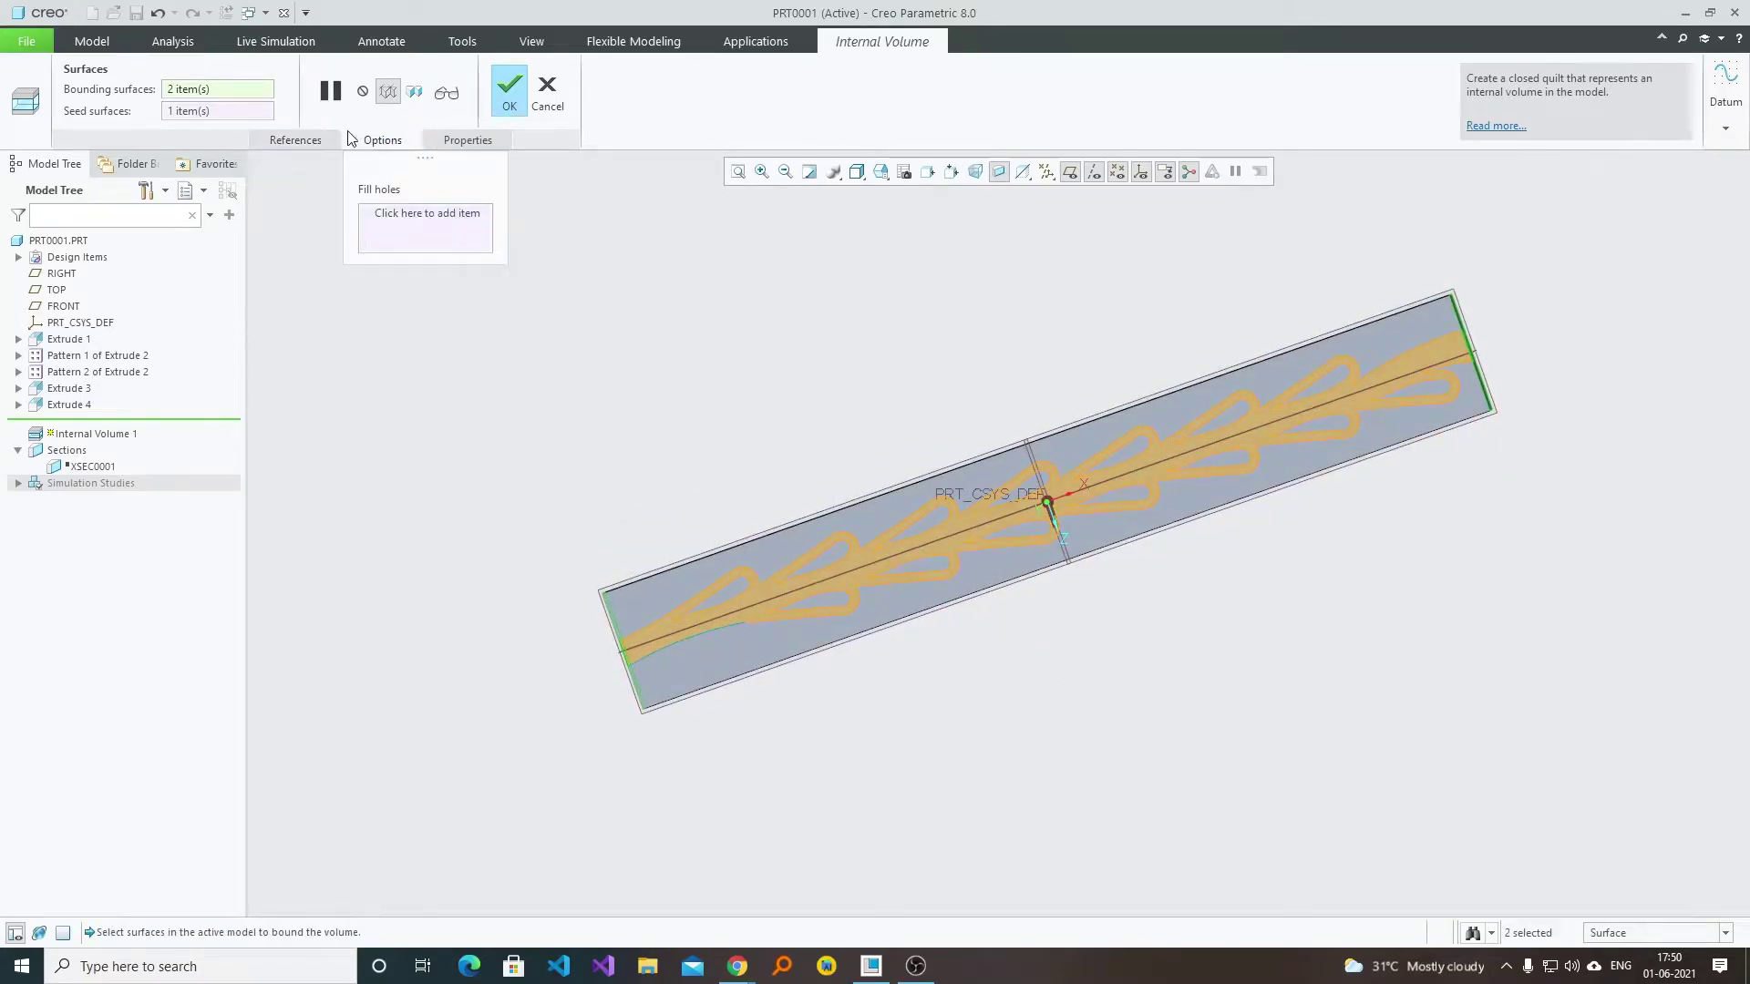
{"action": "left_click", "coordinate": [319, 138]}
{"action": "left_click", "coordinate": [508, 89]}
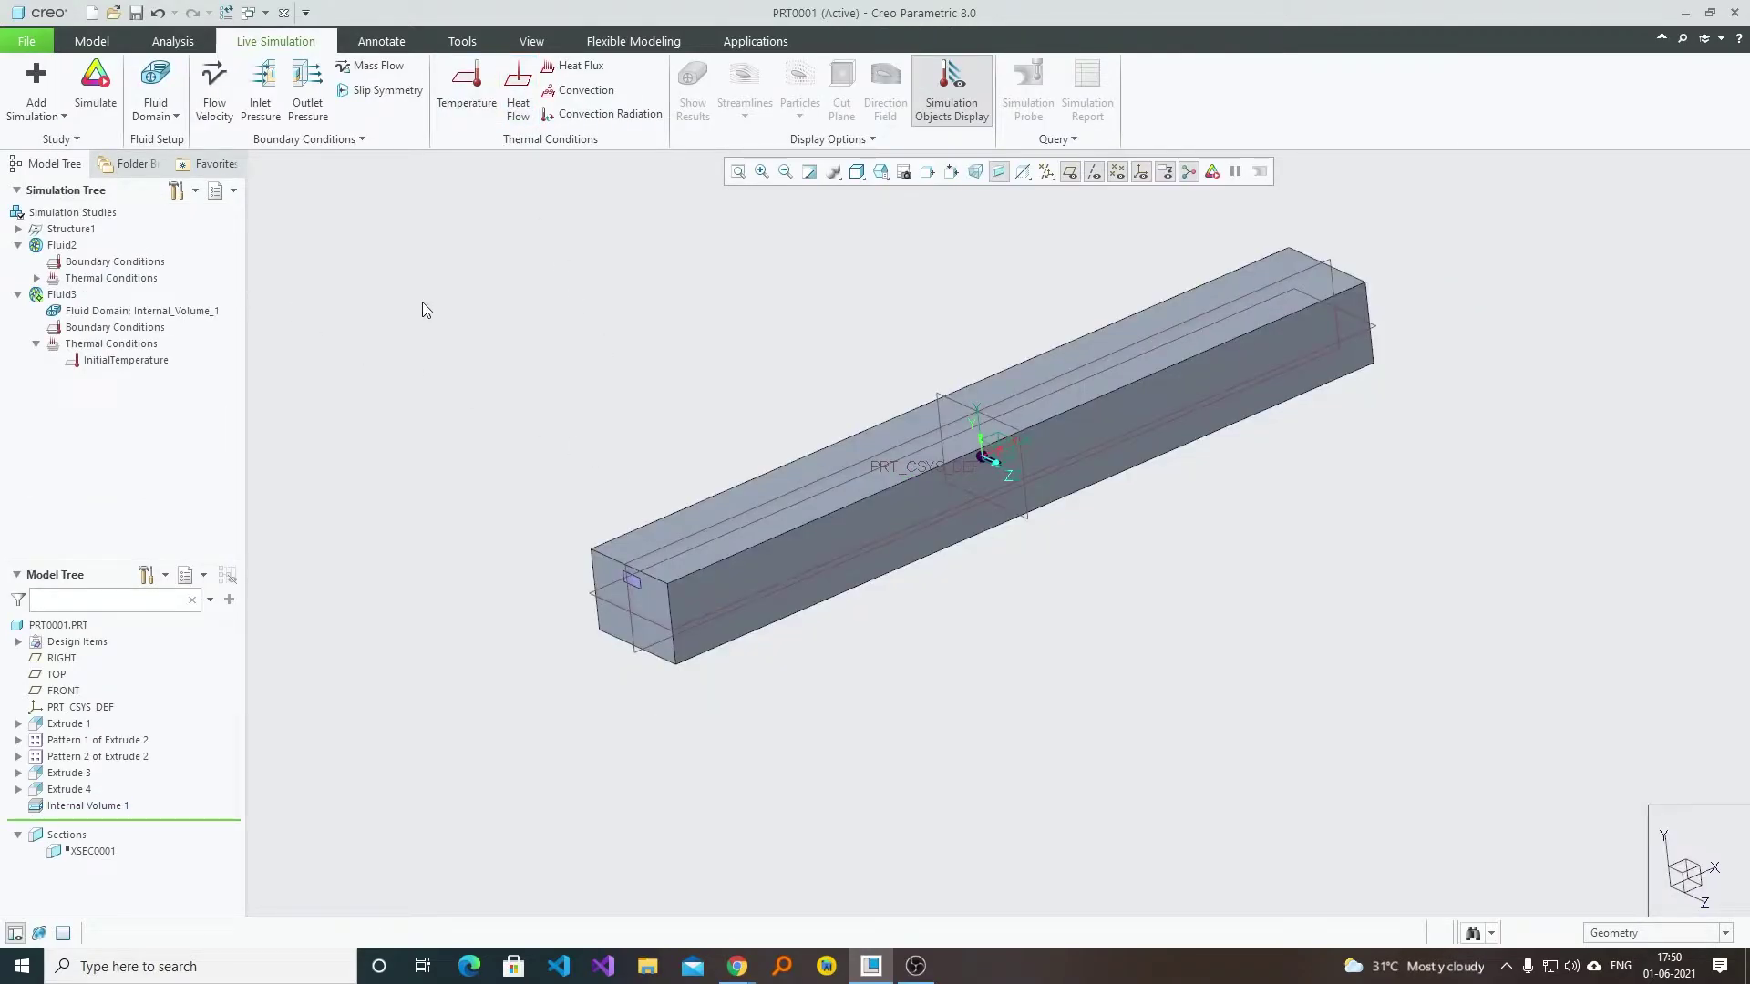
Assign the WATER material to the fluid domain of the new fluid study.
{"action": "left_click", "coordinate": [139, 311]}
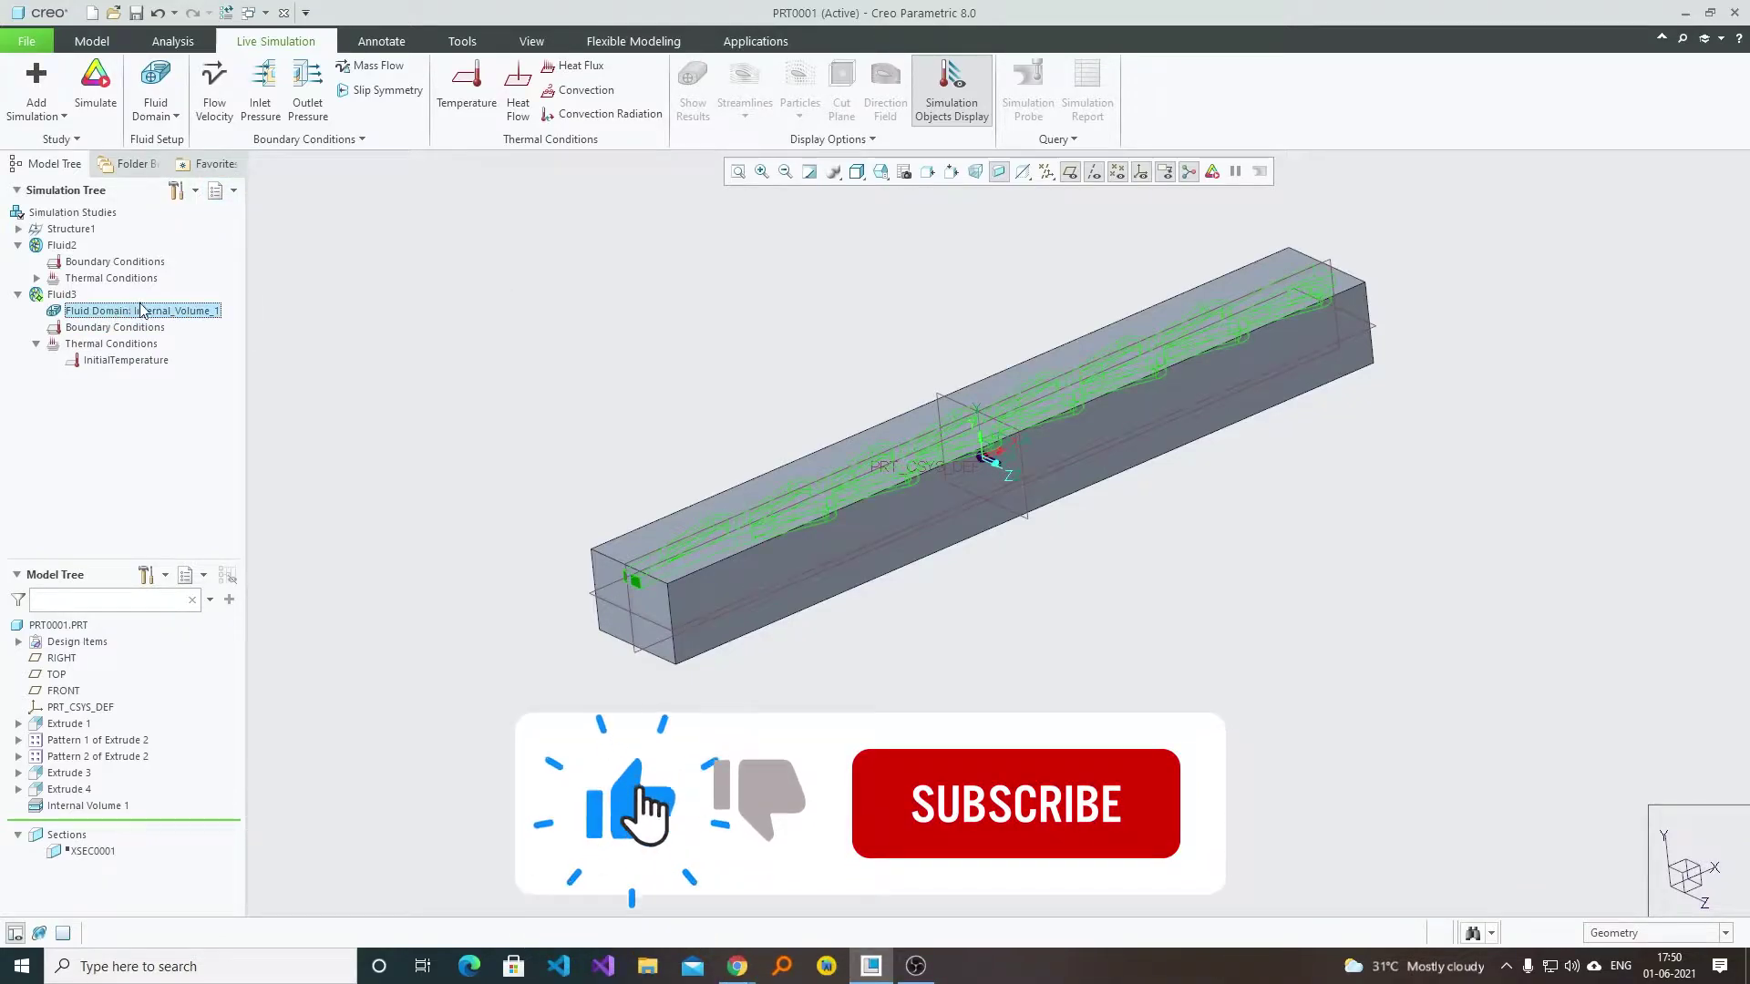
{"action": "right_click", "coordinate": [189, 313]}
{"action": "left_click", "coordinate": [242, 319]}
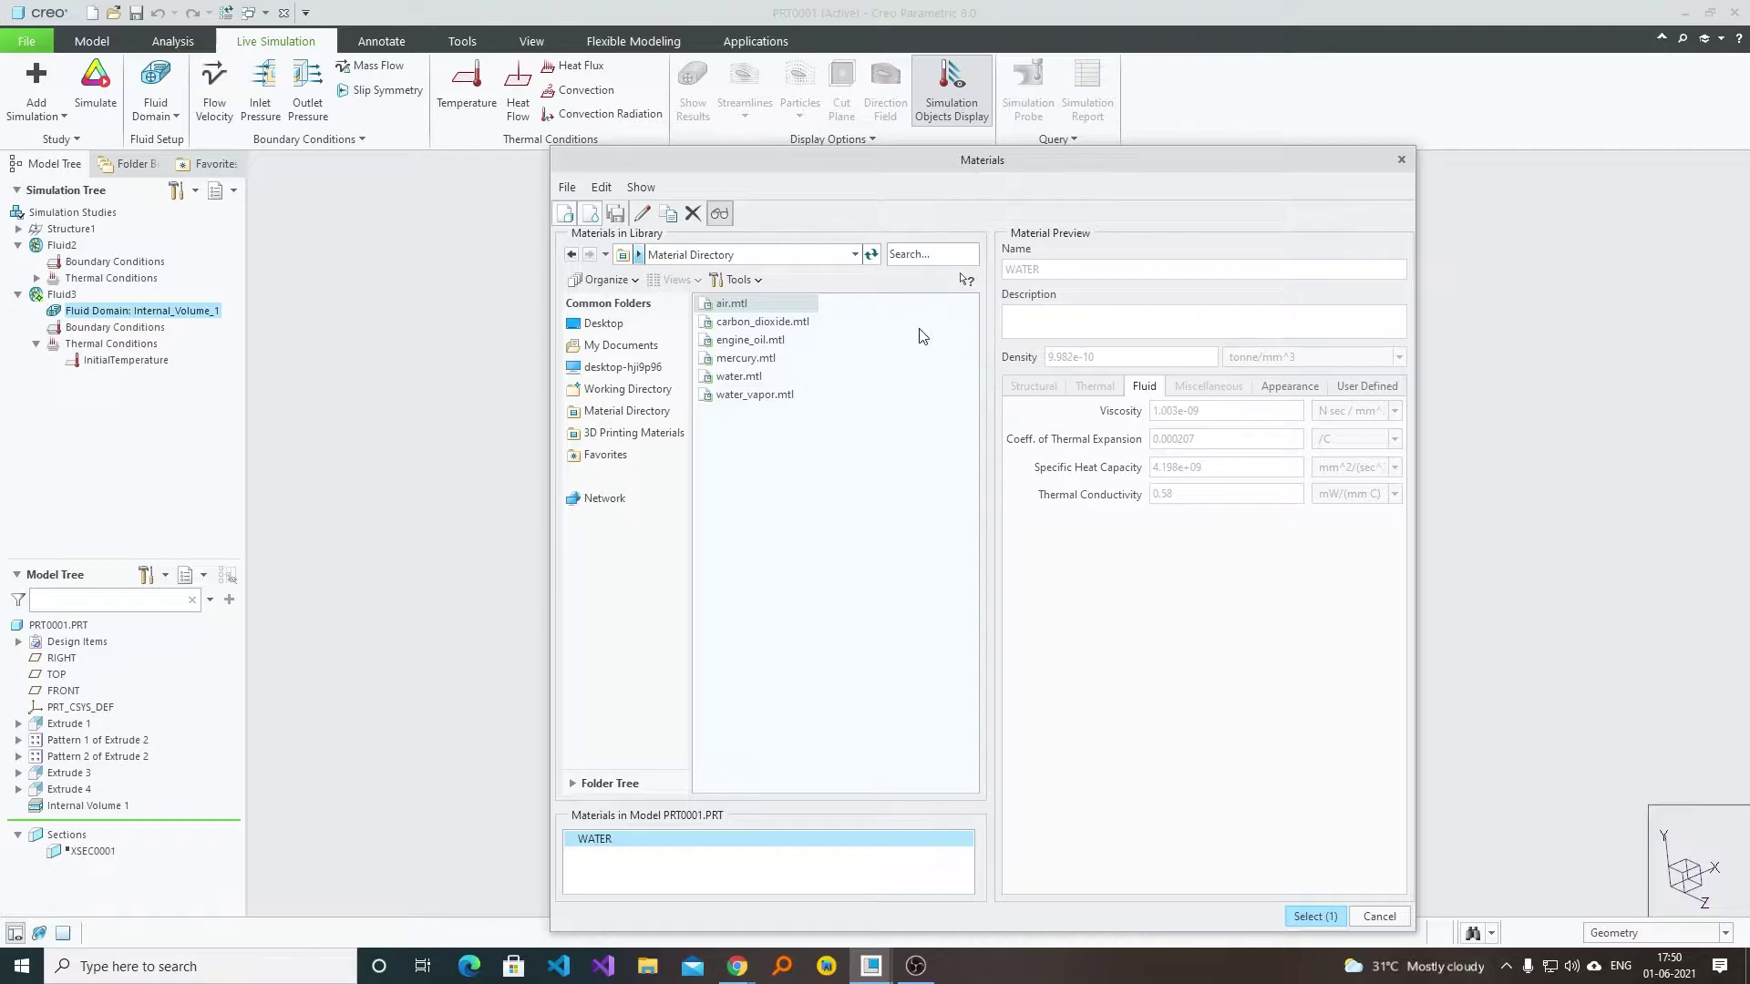
{"action": "left_click", "coordinate": [747, 376]}
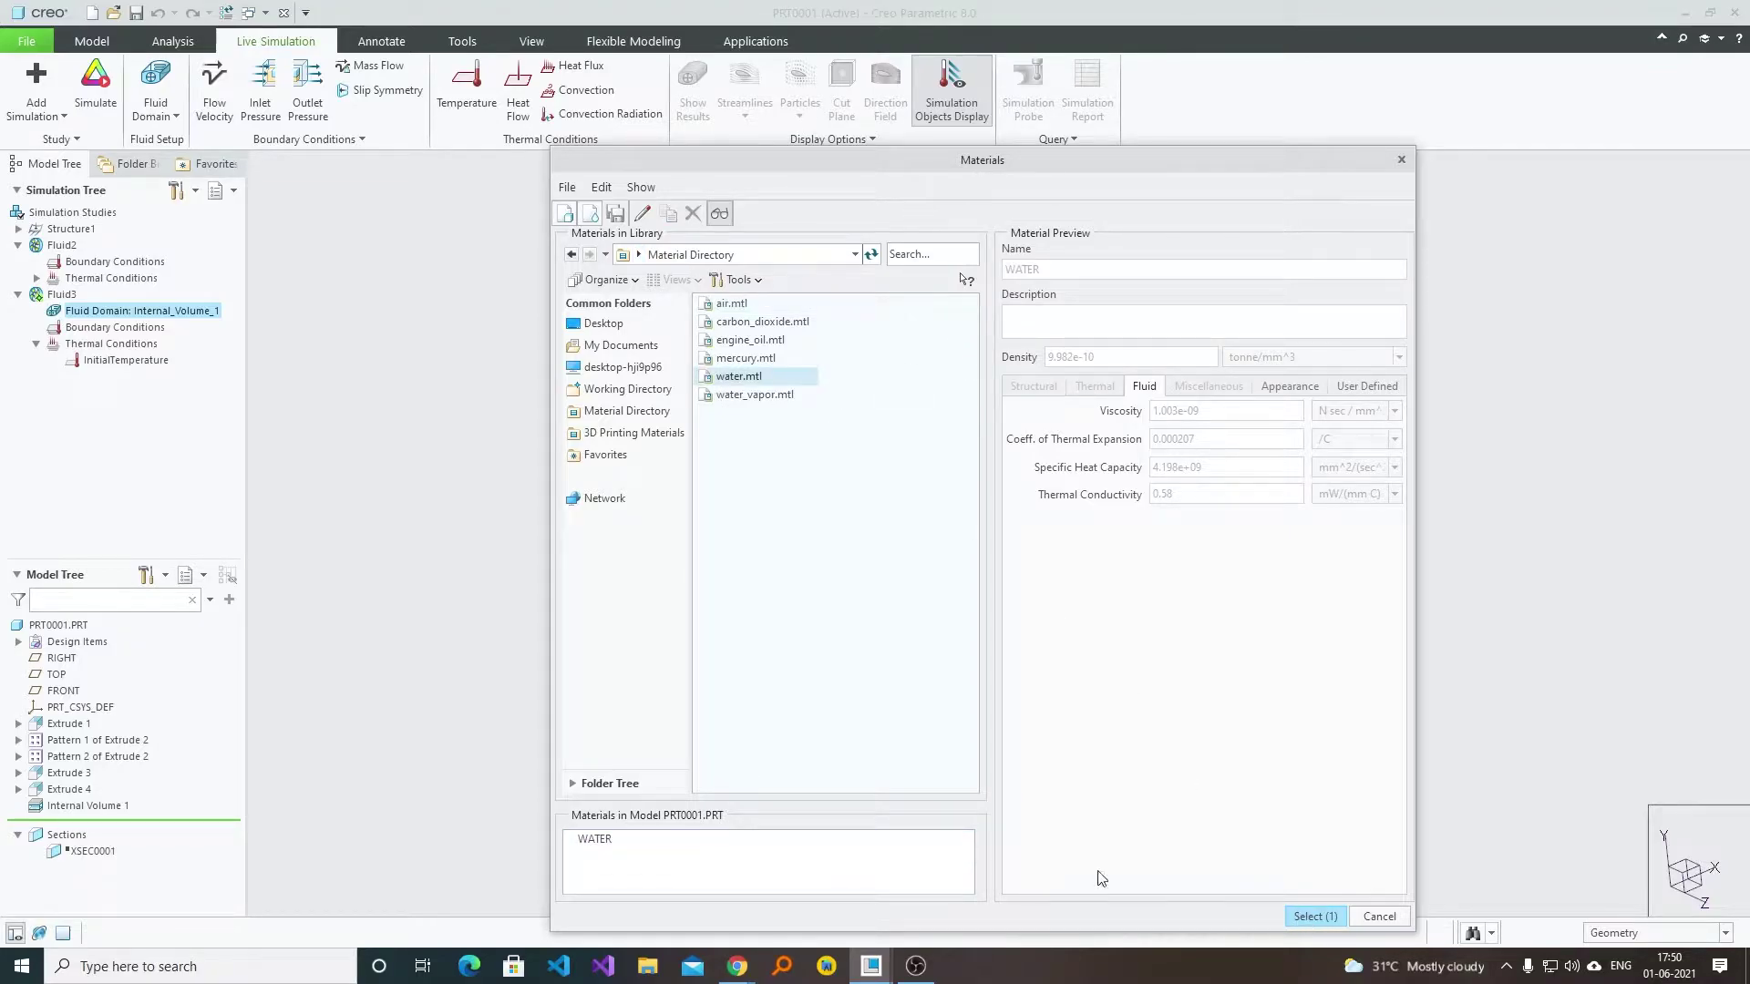
{"action": "left_click", "coordinate": [589, 844]}
{"action": "left_click", "coordinate": [1319, 915]}
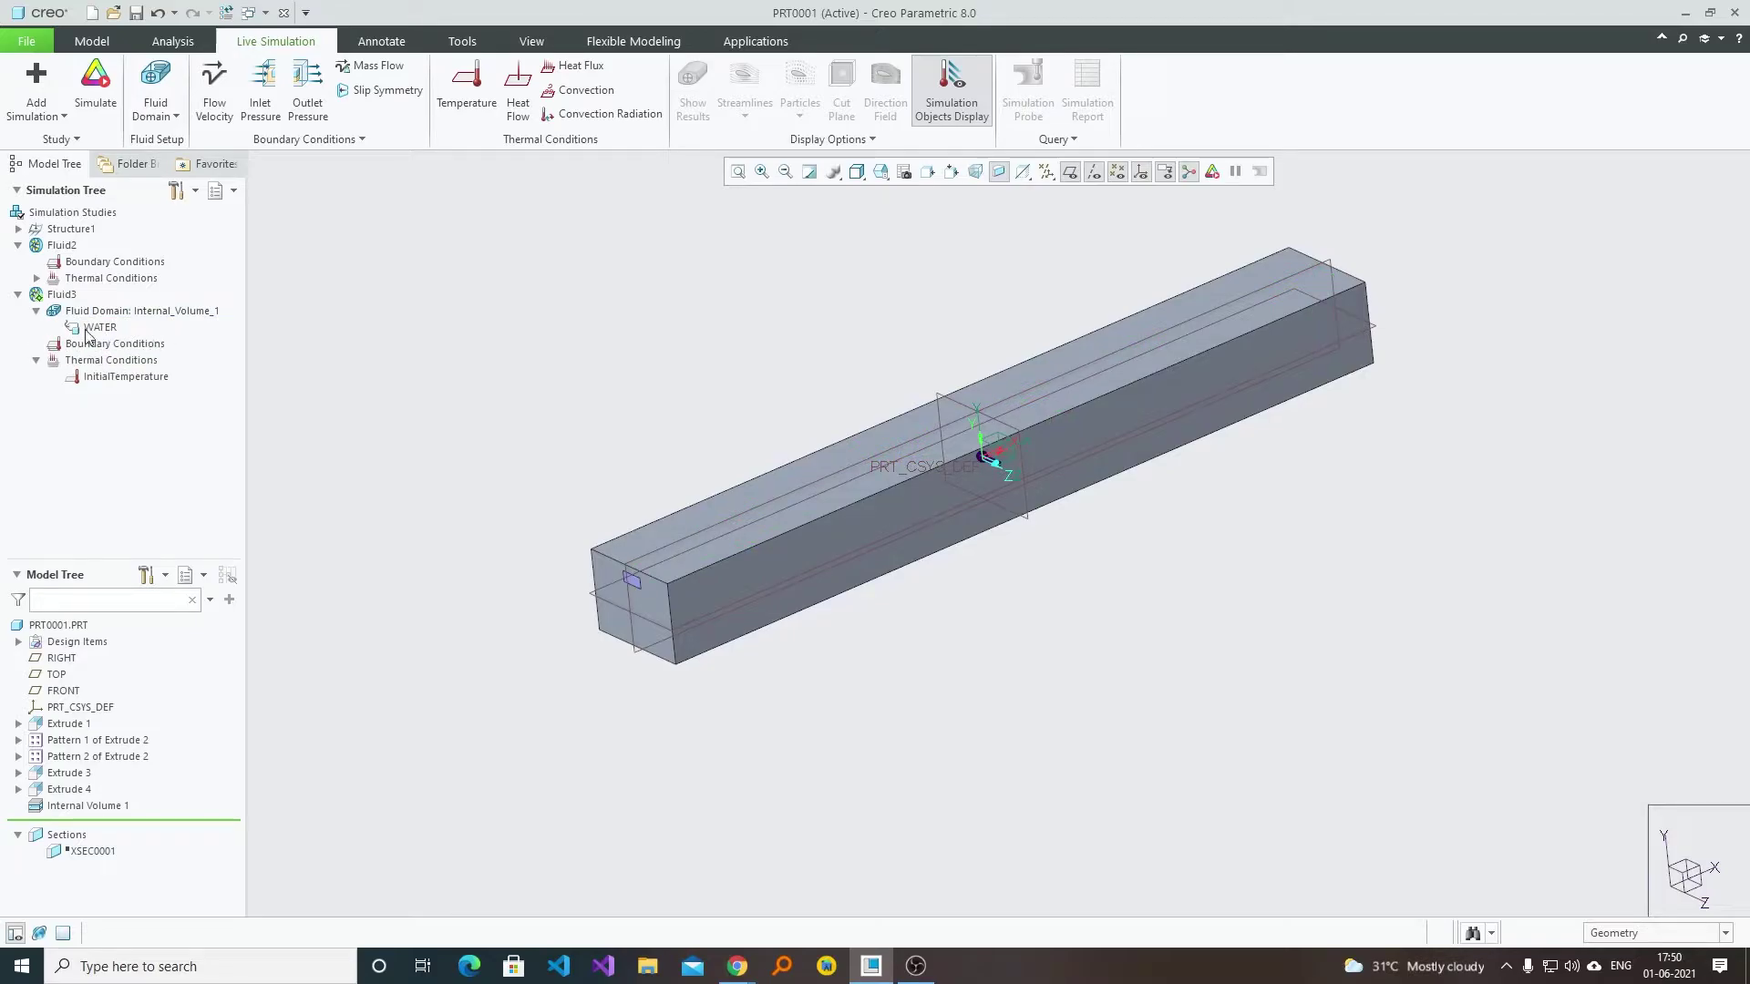
Add a flow velocity on the channel's inlet face, defined by directional components with X set to 500 mm/sec.
{"action": "left_click", "coordinate": [141, 344]}
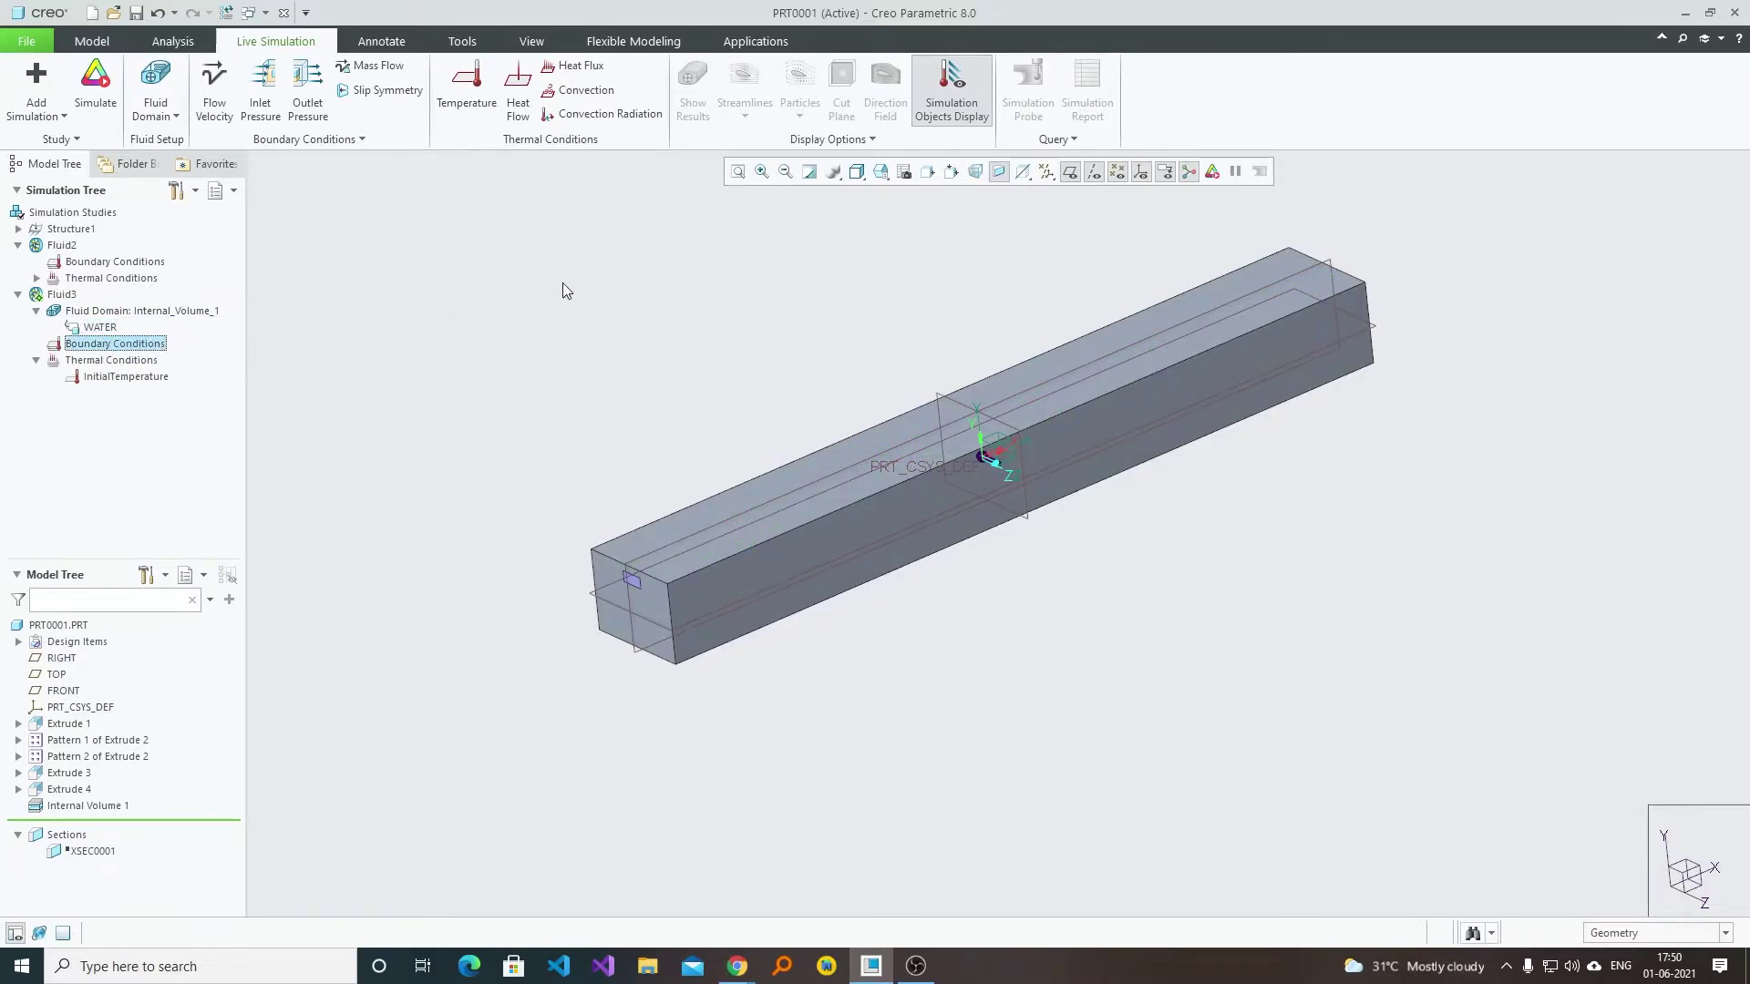
{"action": "left_click", "coordinate": [551, 338]}
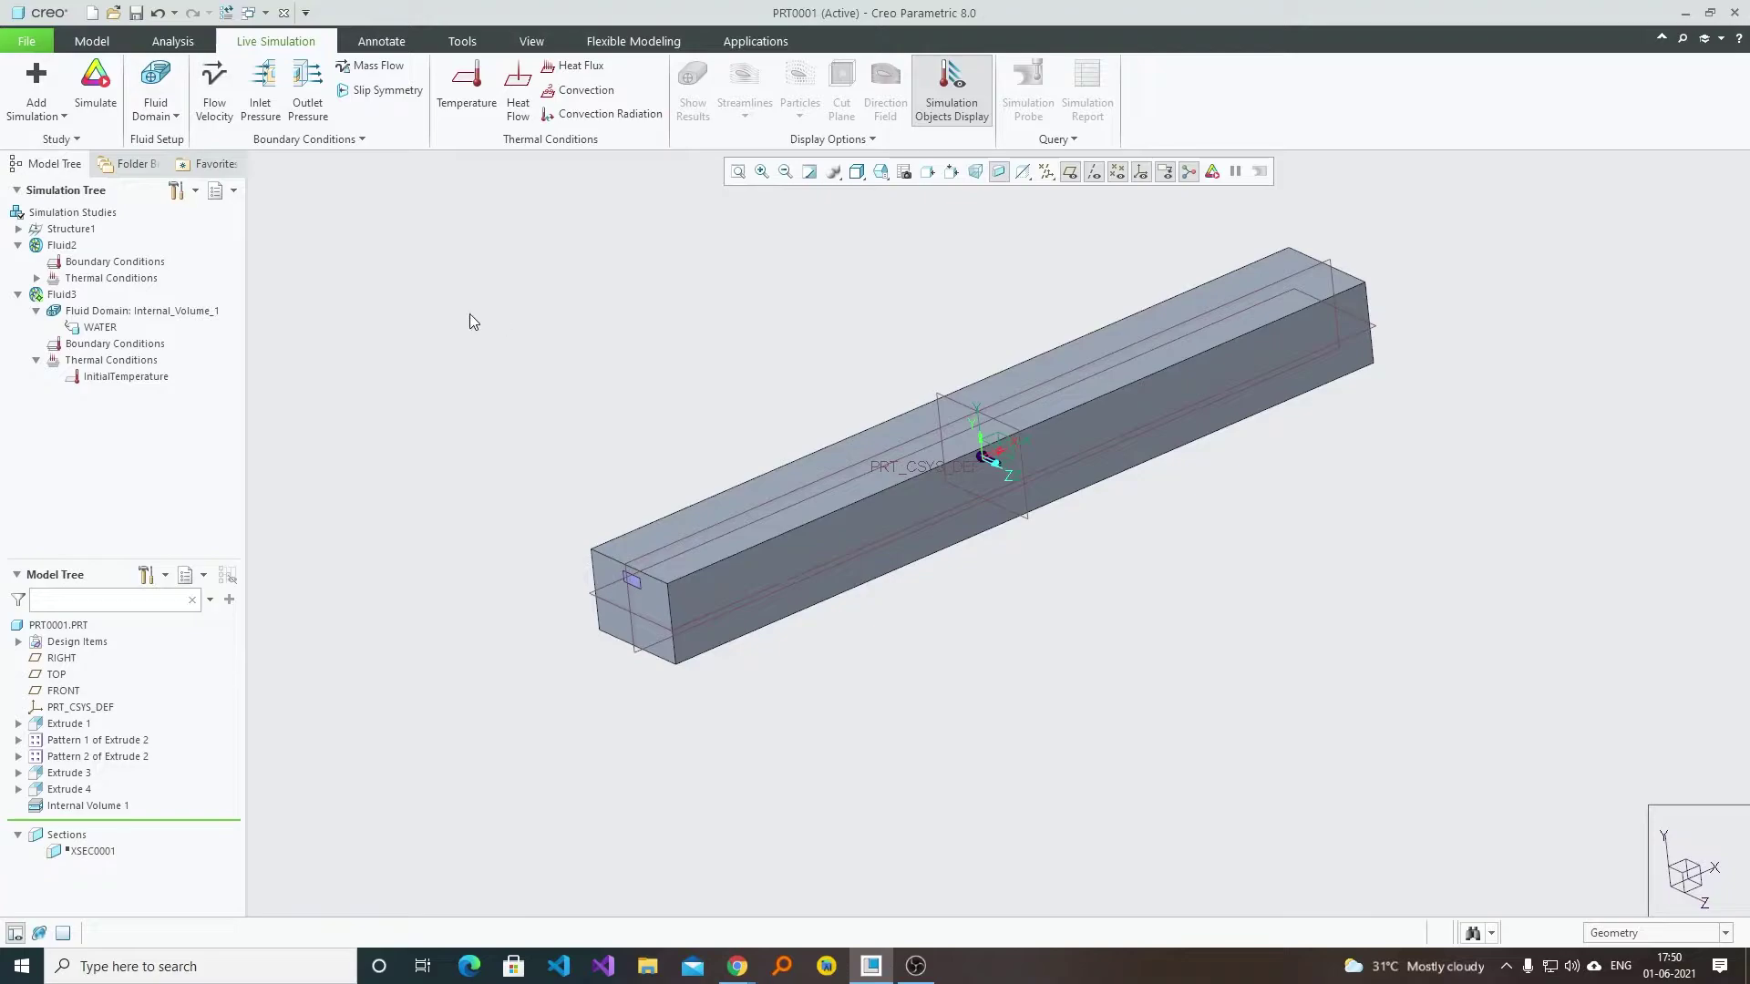
{"action": "left_click", "coordinate": [214, 91]}
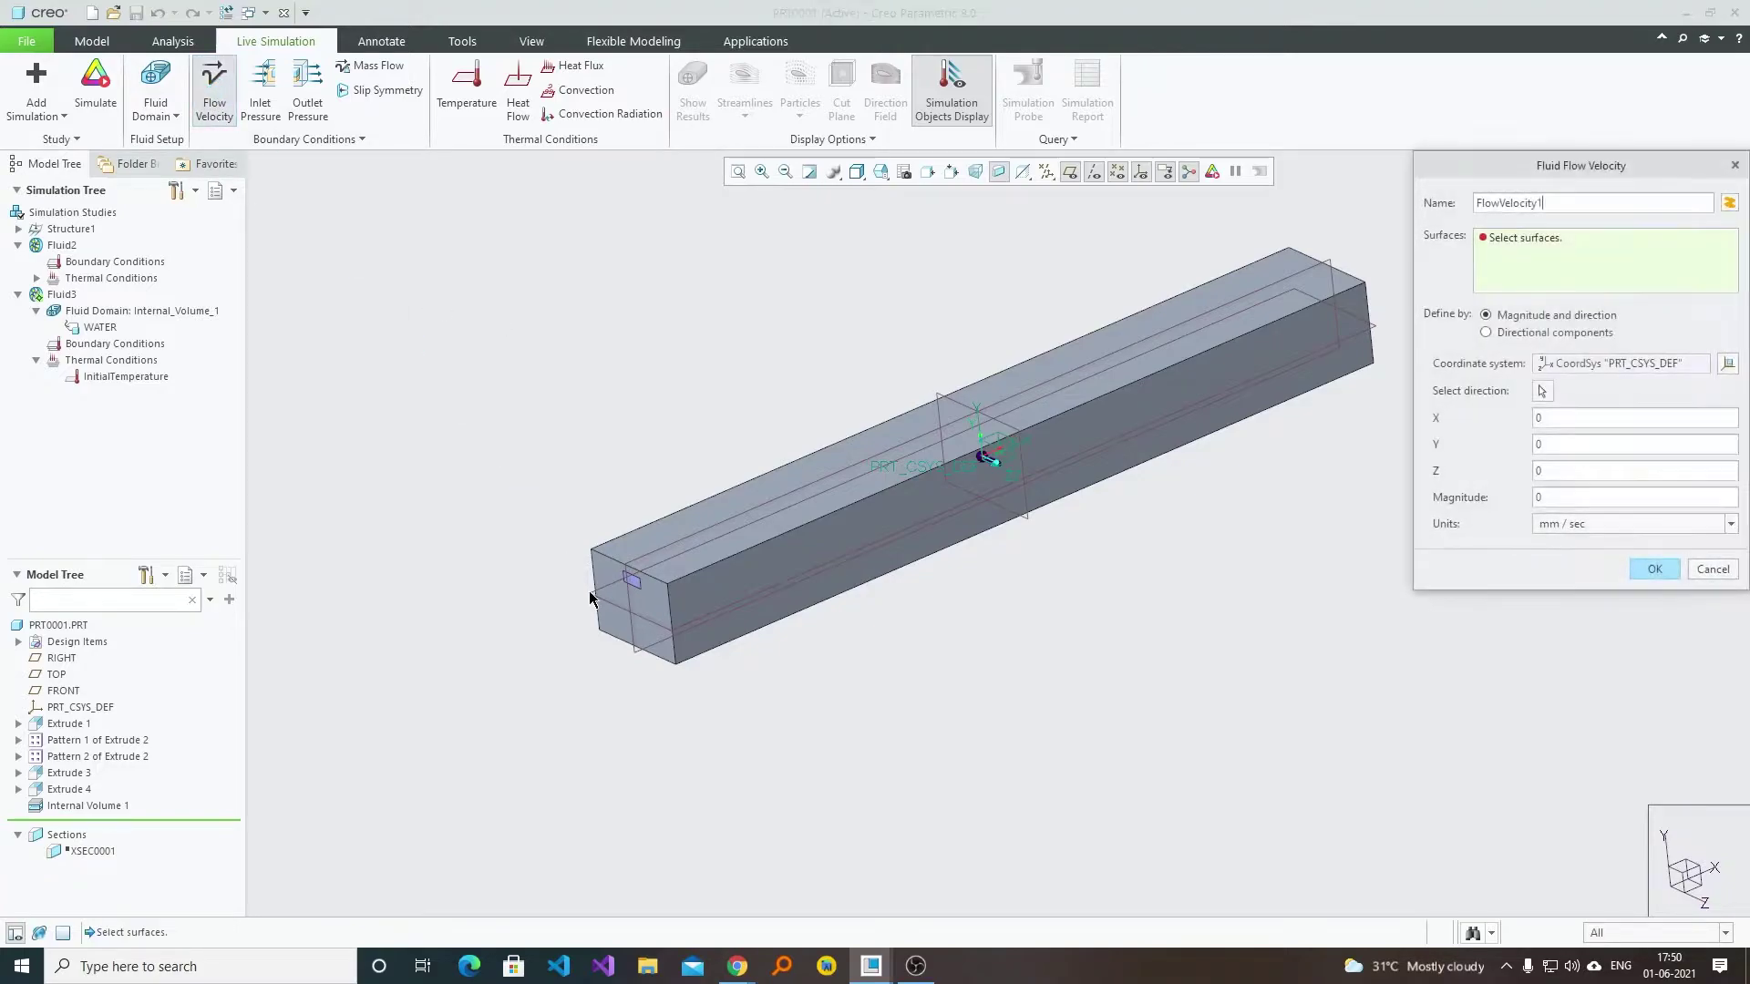
{"action": "scroll", "coordinate": [646, 592], "scroll_direction": "up", "scroll_amount": 3}
{"action": "scroll", "coordinate": [646, 592], "scroll_direction": "up", "scroll_amount": 2}
{"action": "left_click", "coordinate": [637, 540]}
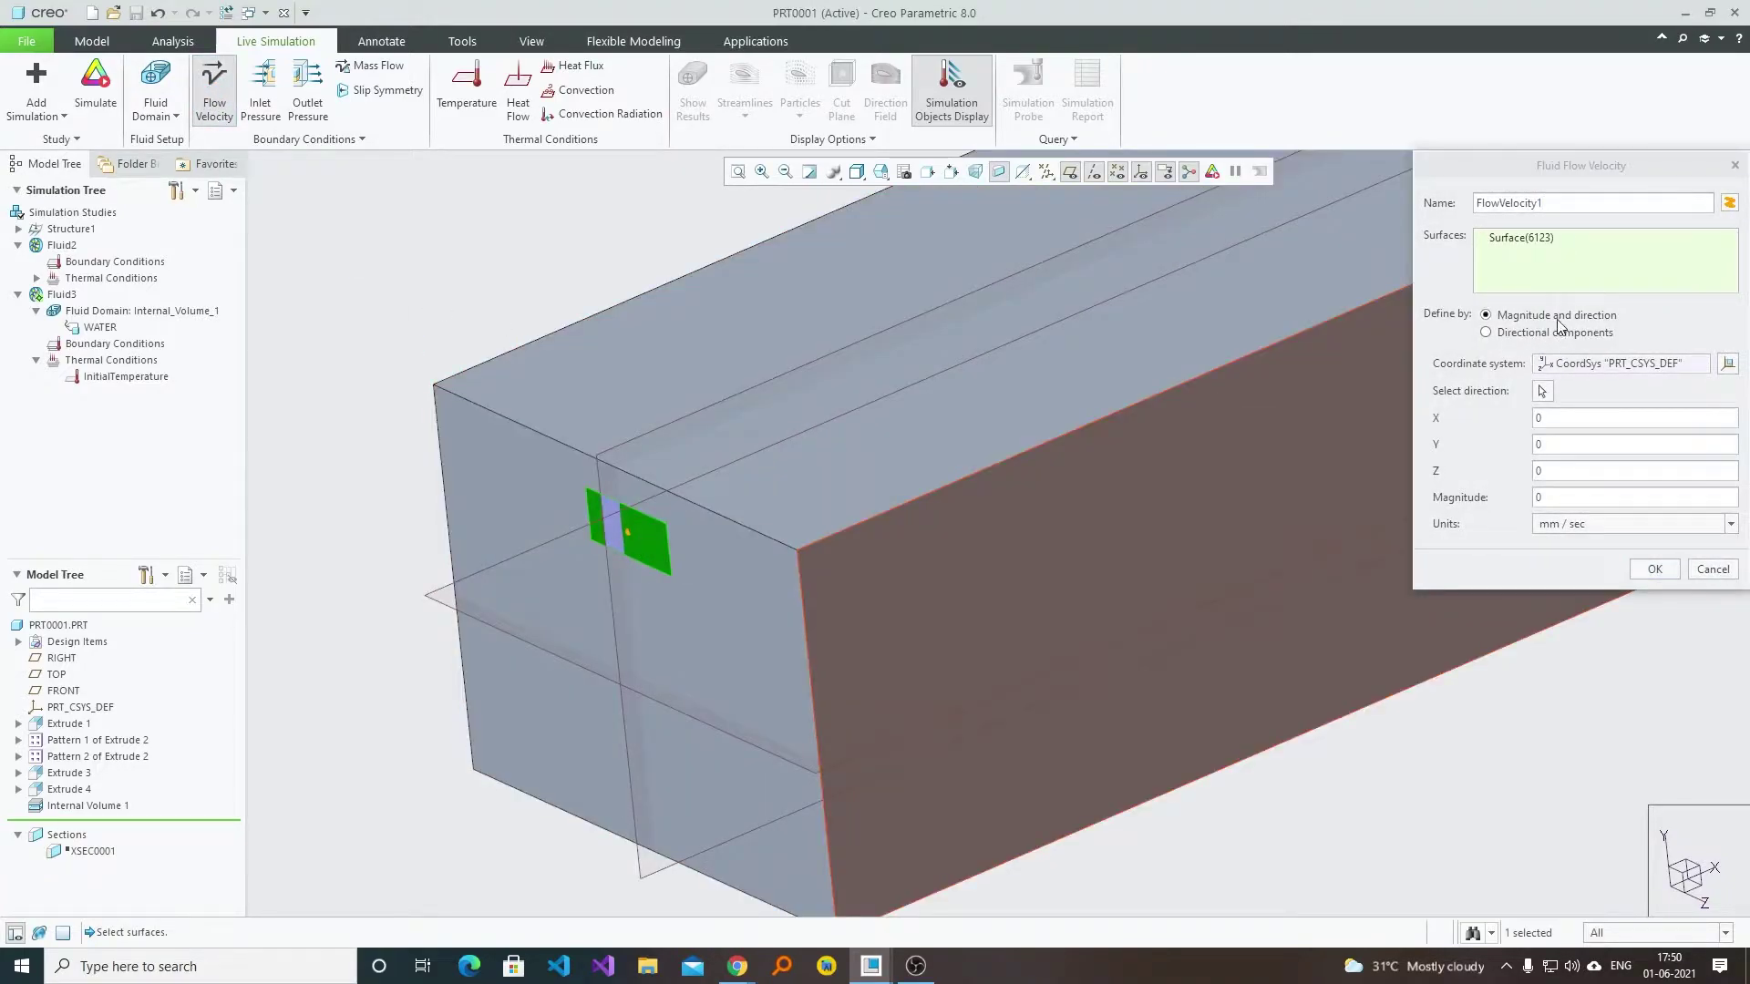
{"action": "left_click", "coordinate": [1556, 330]}
{"action": "type", "text": "500"}
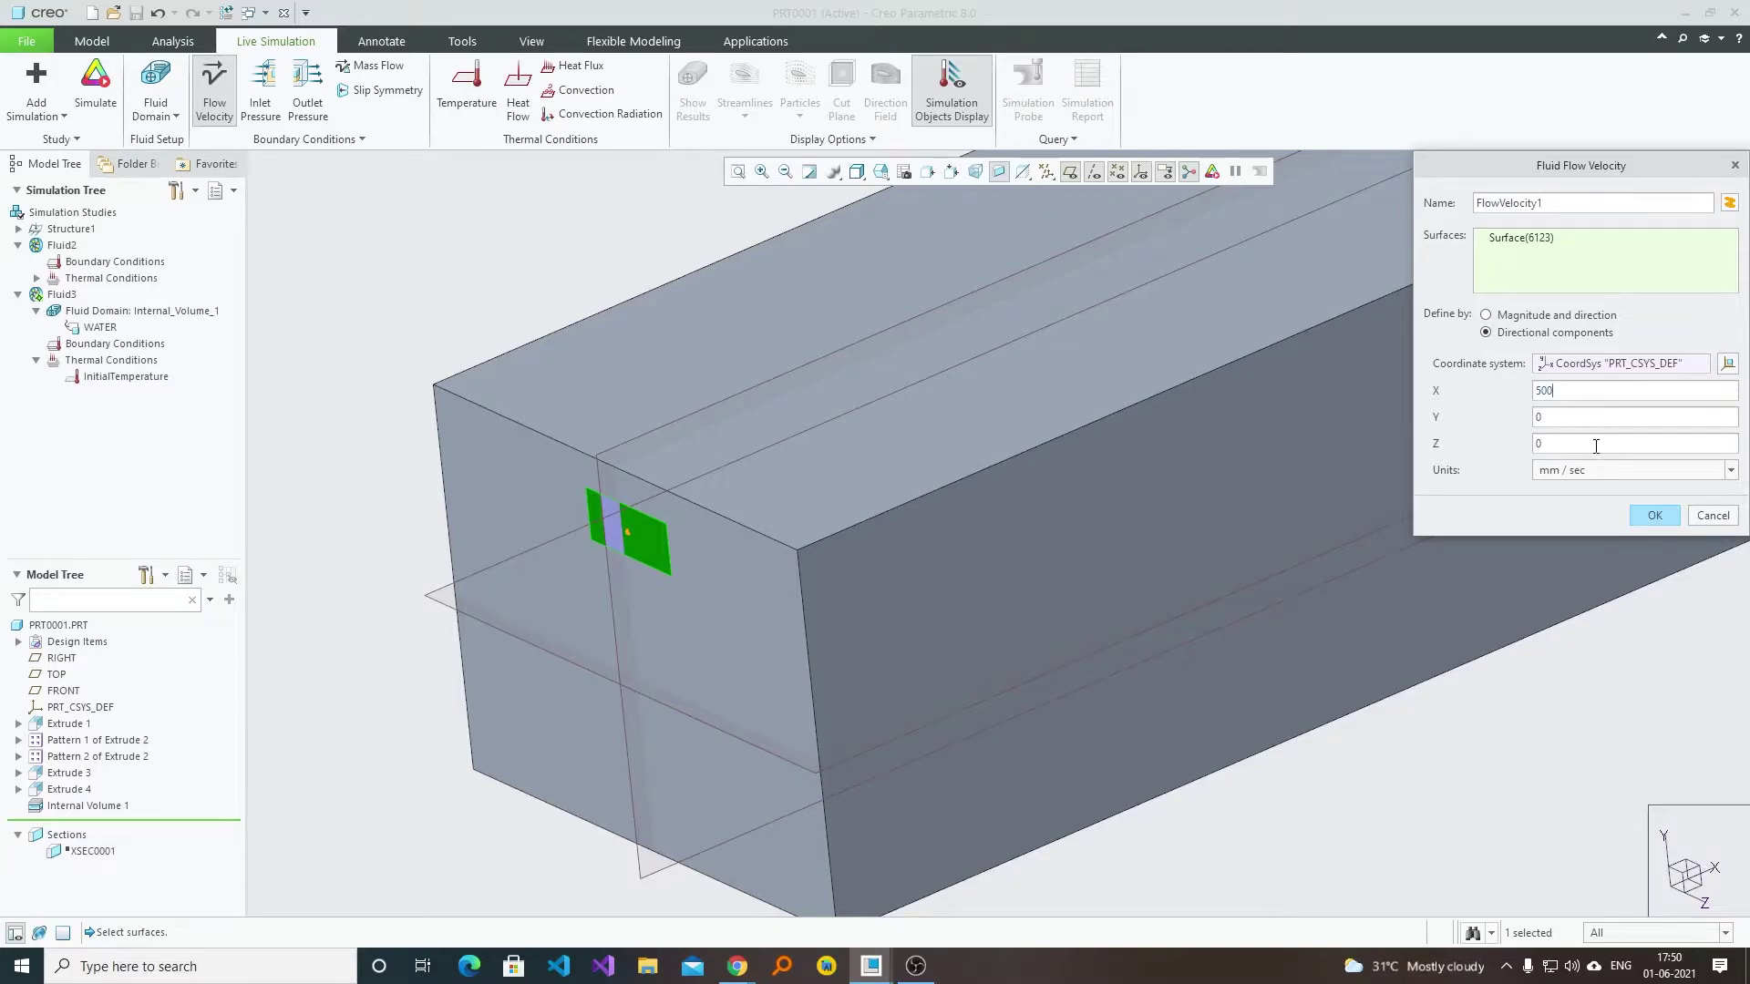
{"action": "left_click", "coordinate": [1652, 520]}
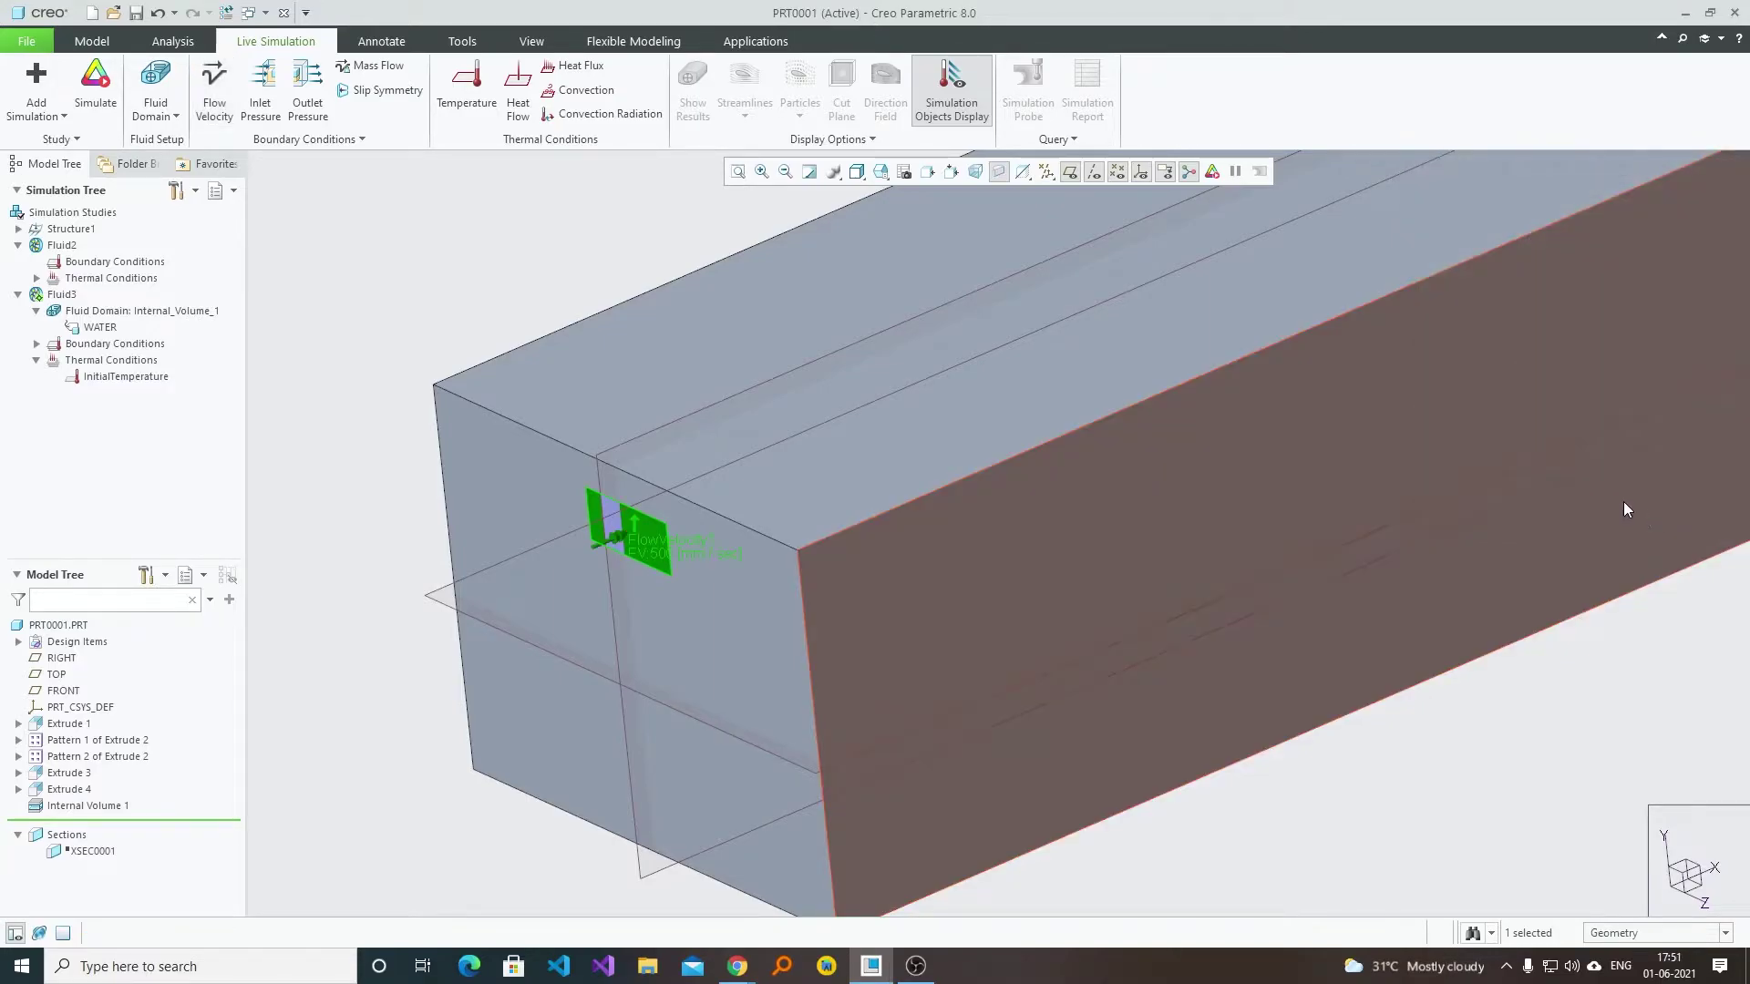
Examine the inlet velocity arrow's direction and review the flow velocity's definition, keeping its settings.
{"action": "scroll", "coordinate": [756, 624], "scroll_direction": "down", "scroll_amount": 3}
{"action": "middle_click_drag", "start_coordinate": [756, 624], "coordinate": [470, 647]}
{"action": "scroll", "coordinate": [470, 639], "scroll_direction": "down", "scroll_amount": 4}
{"action": "left_click", "coordinate": [485, 612]}
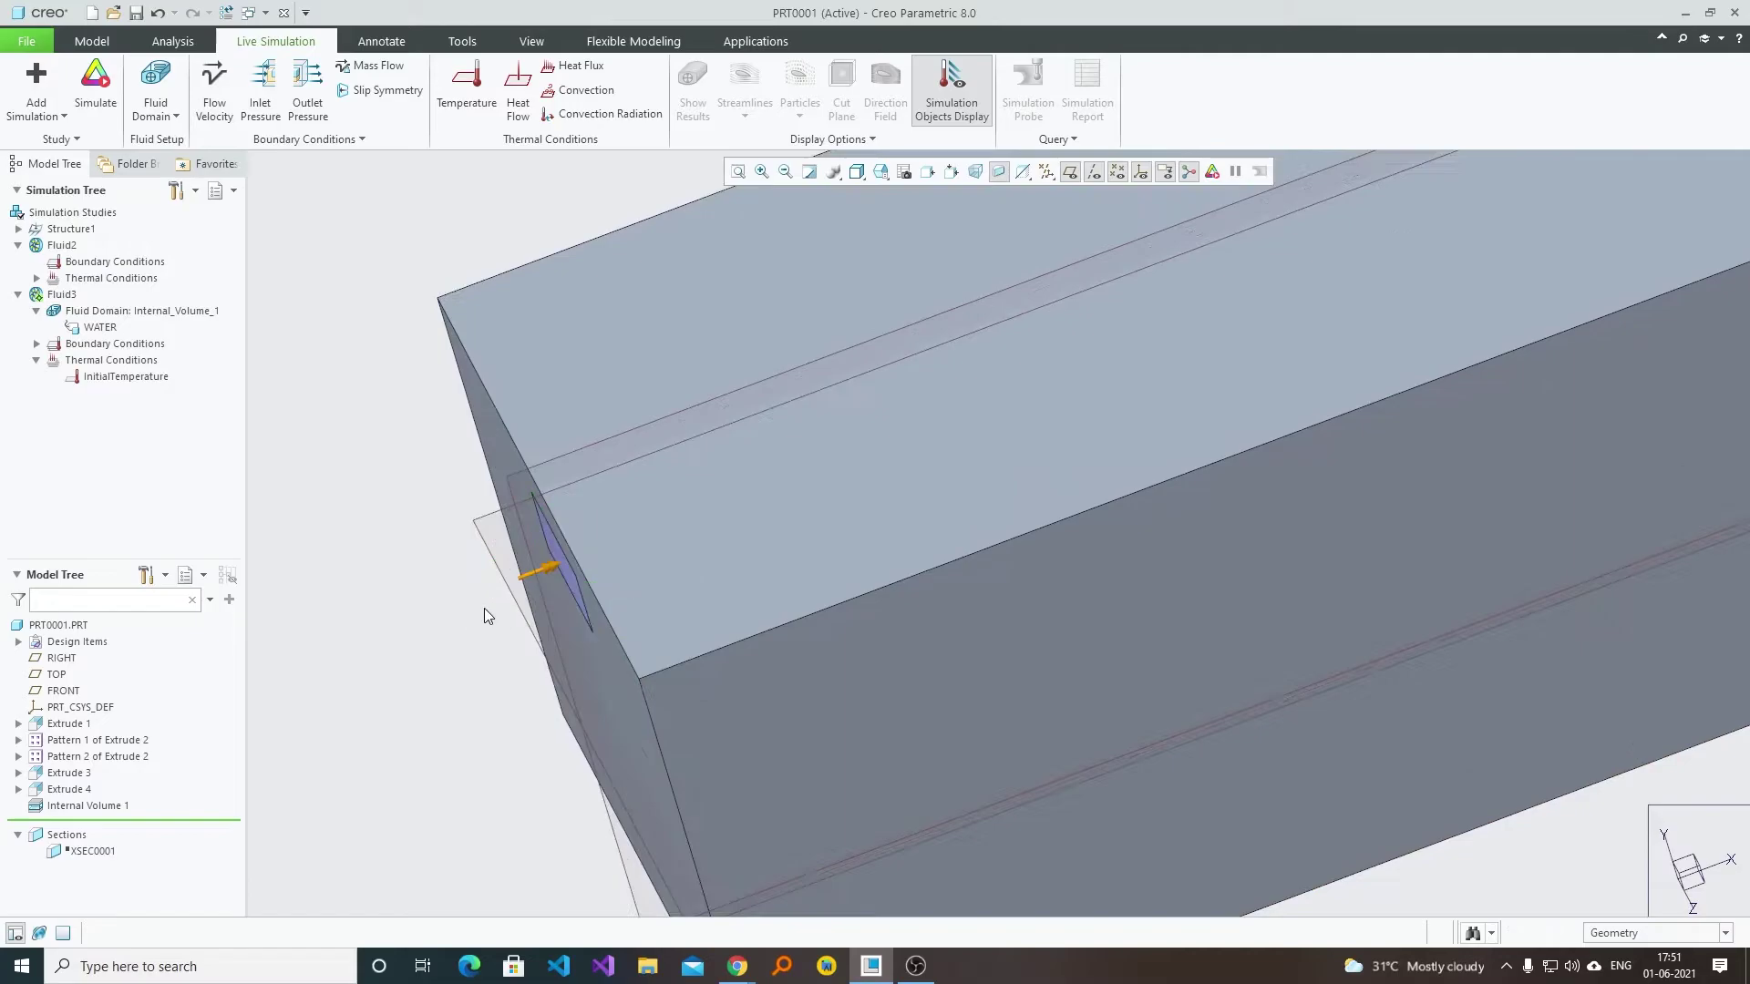
{"action": "scroll", "coordinate": [552, 572], "scroll_direction": "up", "scroll_amount": 3}
{"action": "middle_click_drag", "start_coordinate": [555, 576], "coordinate": [654, 517]}
{"action": "scroll", "coordinate": [535, 635], "scroll_direction": "down", "scroll_amount": 2}
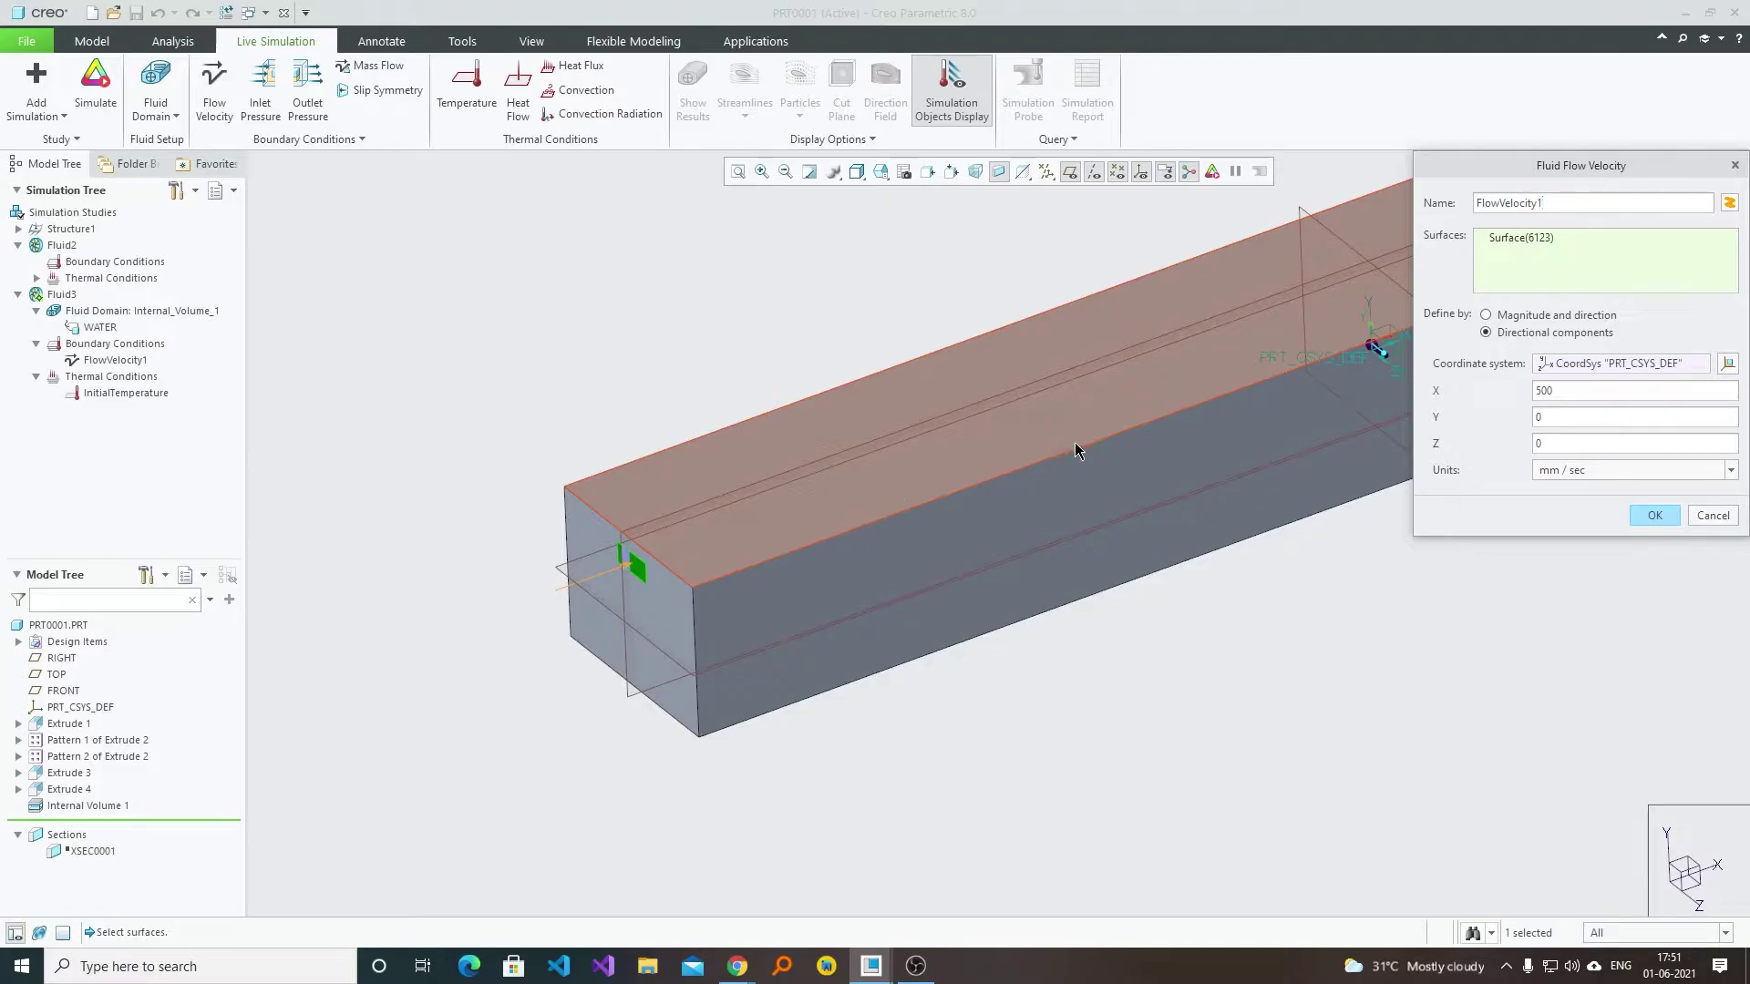
{"action": "left_click", "coordinate": [1655, 516]}
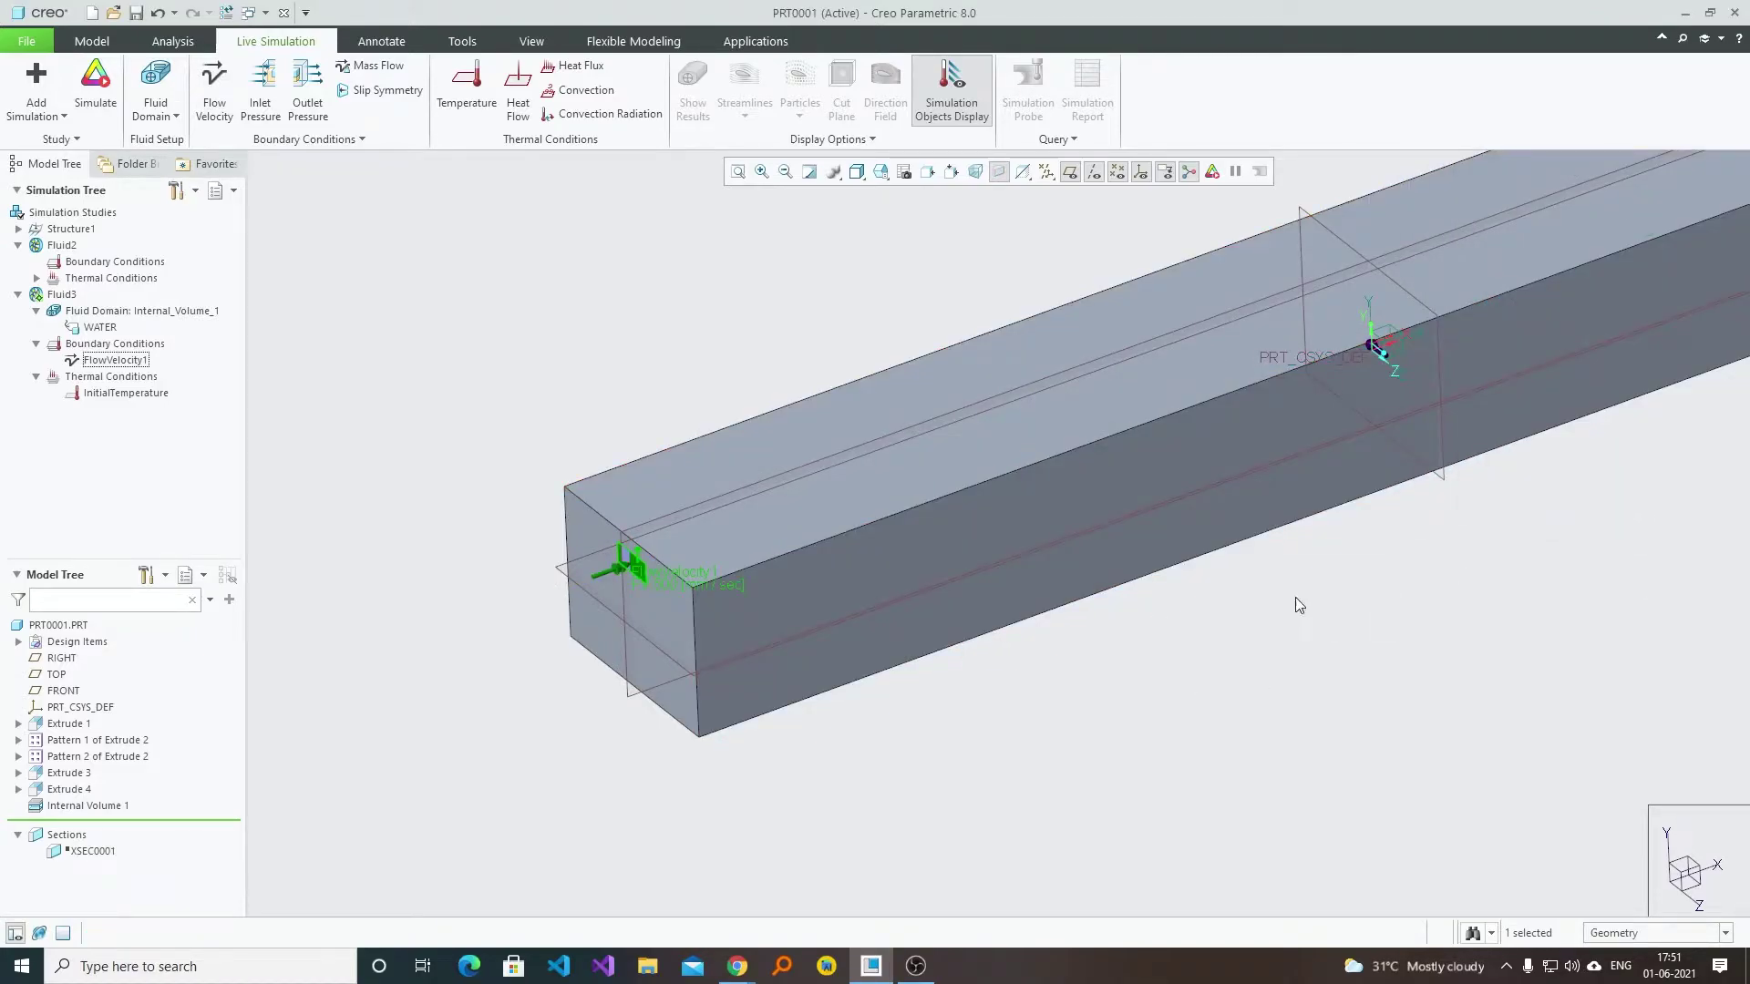
Run the fluid simulation and view the velocity results along the channel.
{"action": "scroll", "coordinate": [1145, 674], "scroll_direction": "up", "scroll_amount": 3}
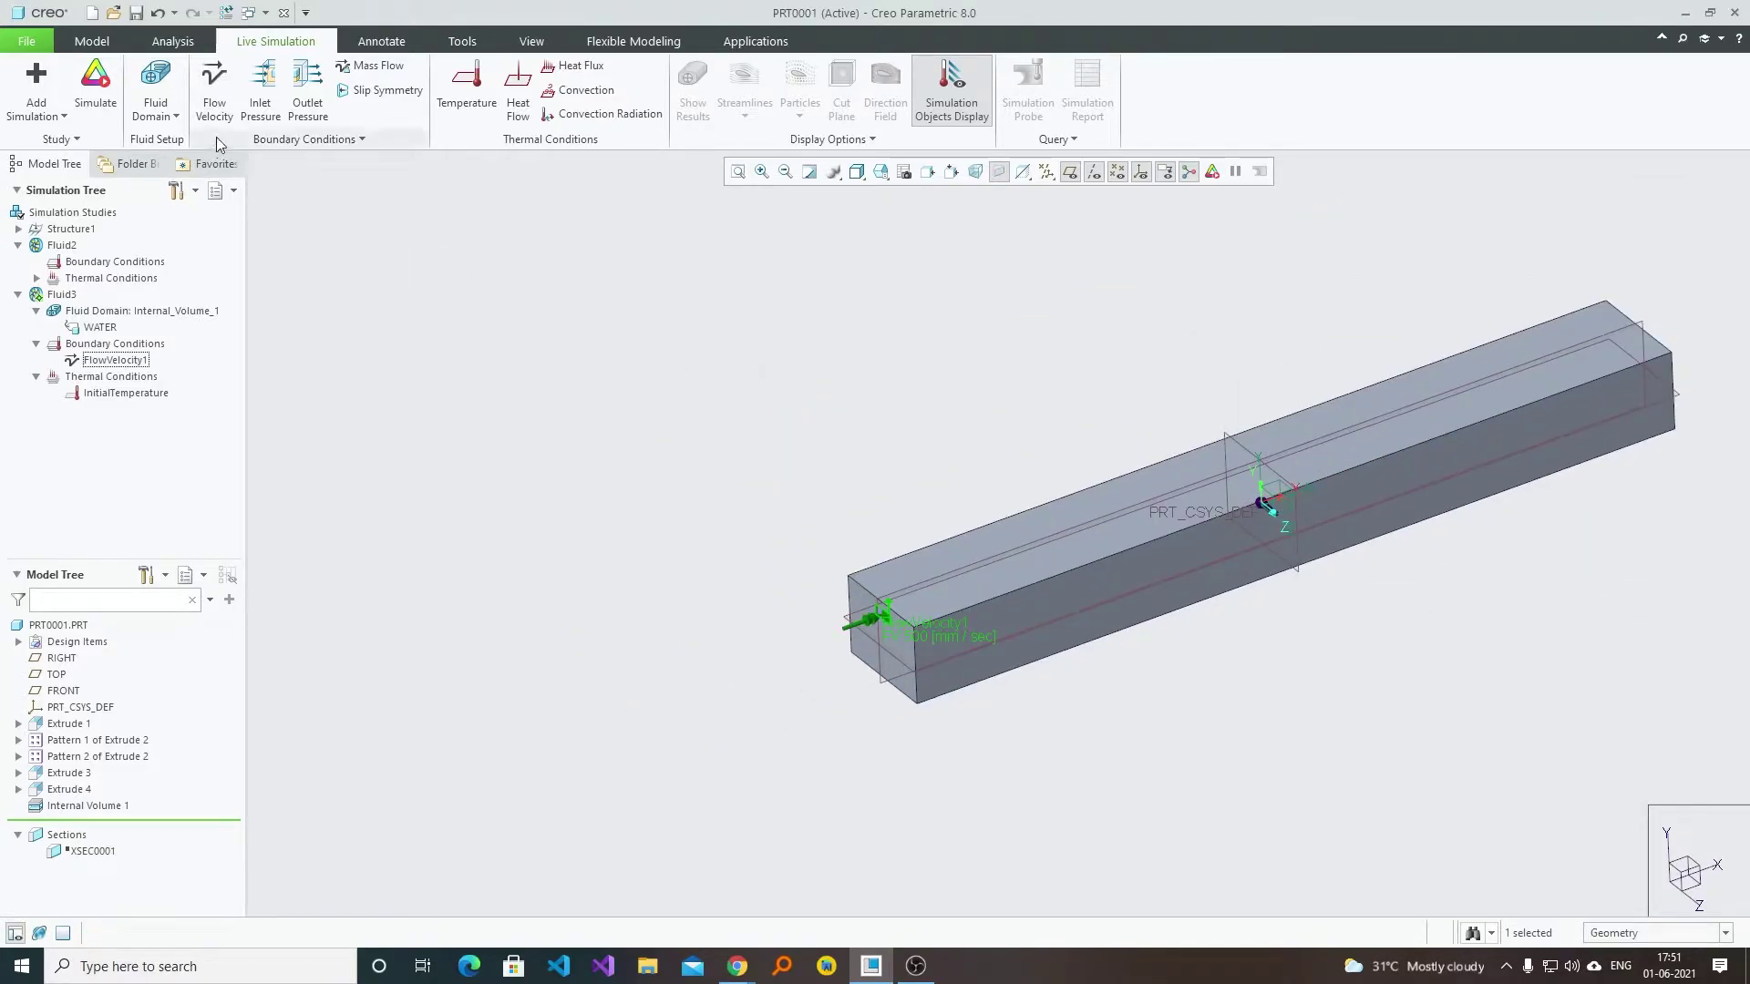
{"action": "left_click", "coordinate": [95, 89]}
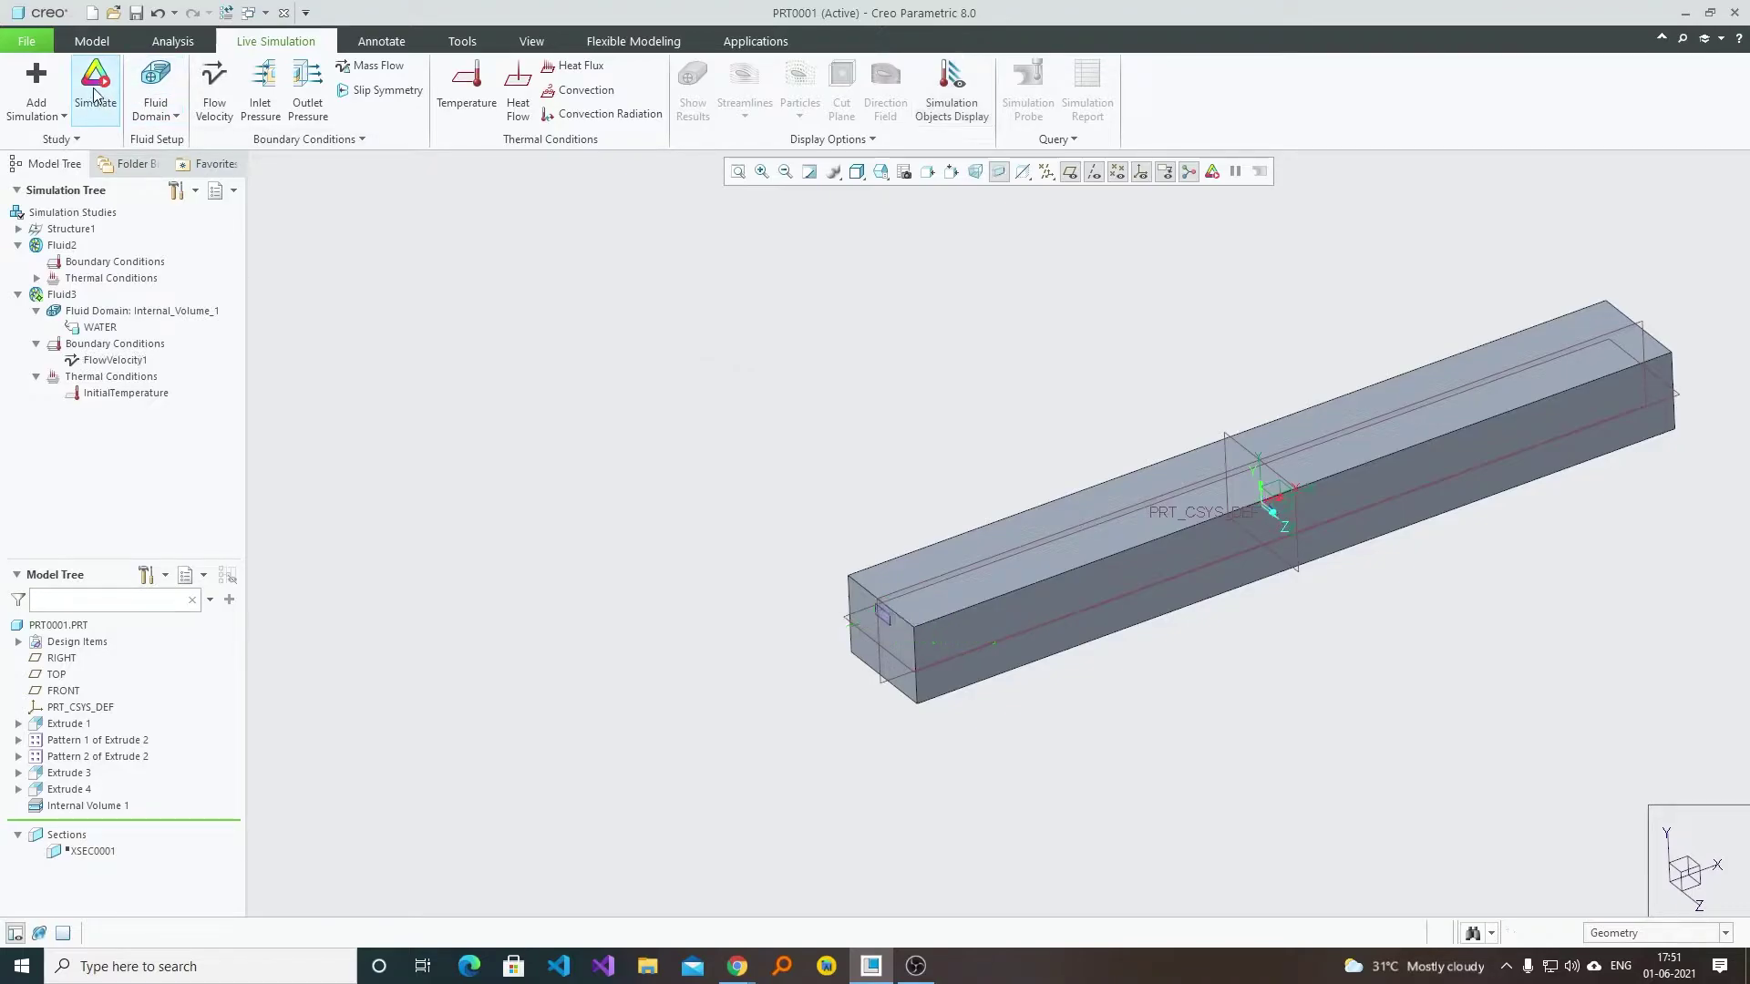
{"action": "left_click", "coordinate": [96, 90]}
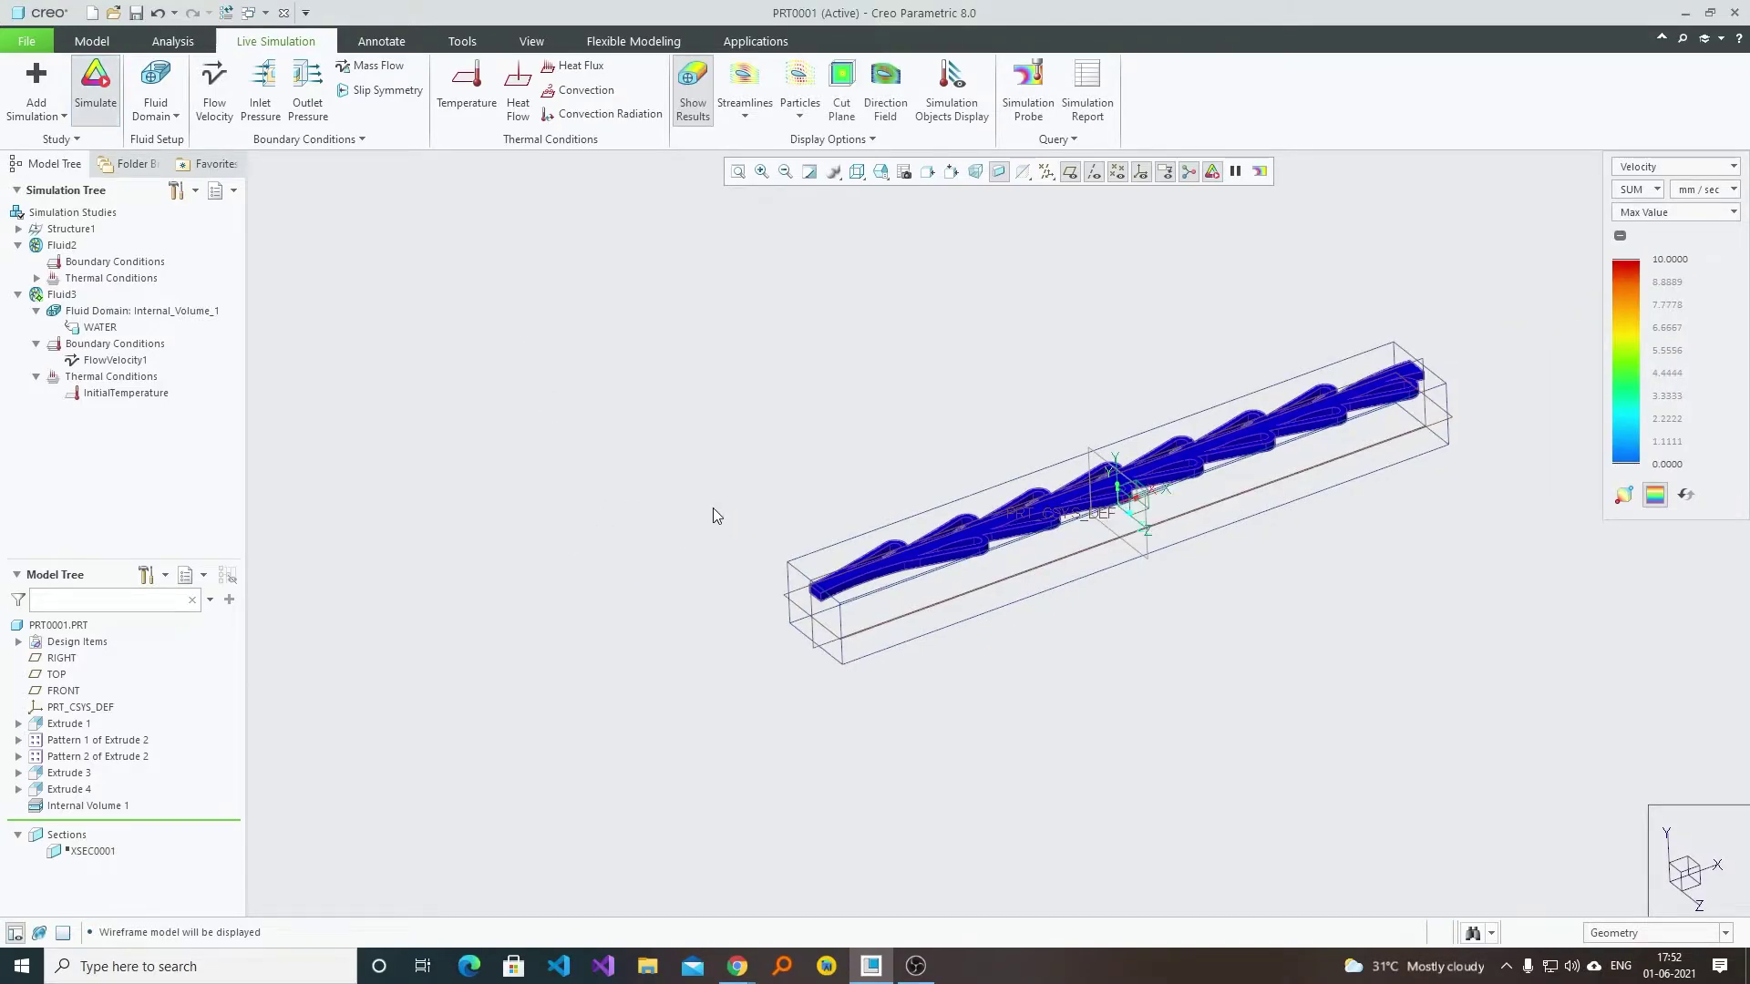
{"action": "middle_click_drag", "start_coordinate": [713, 505], "coordinate": [714, 506]}
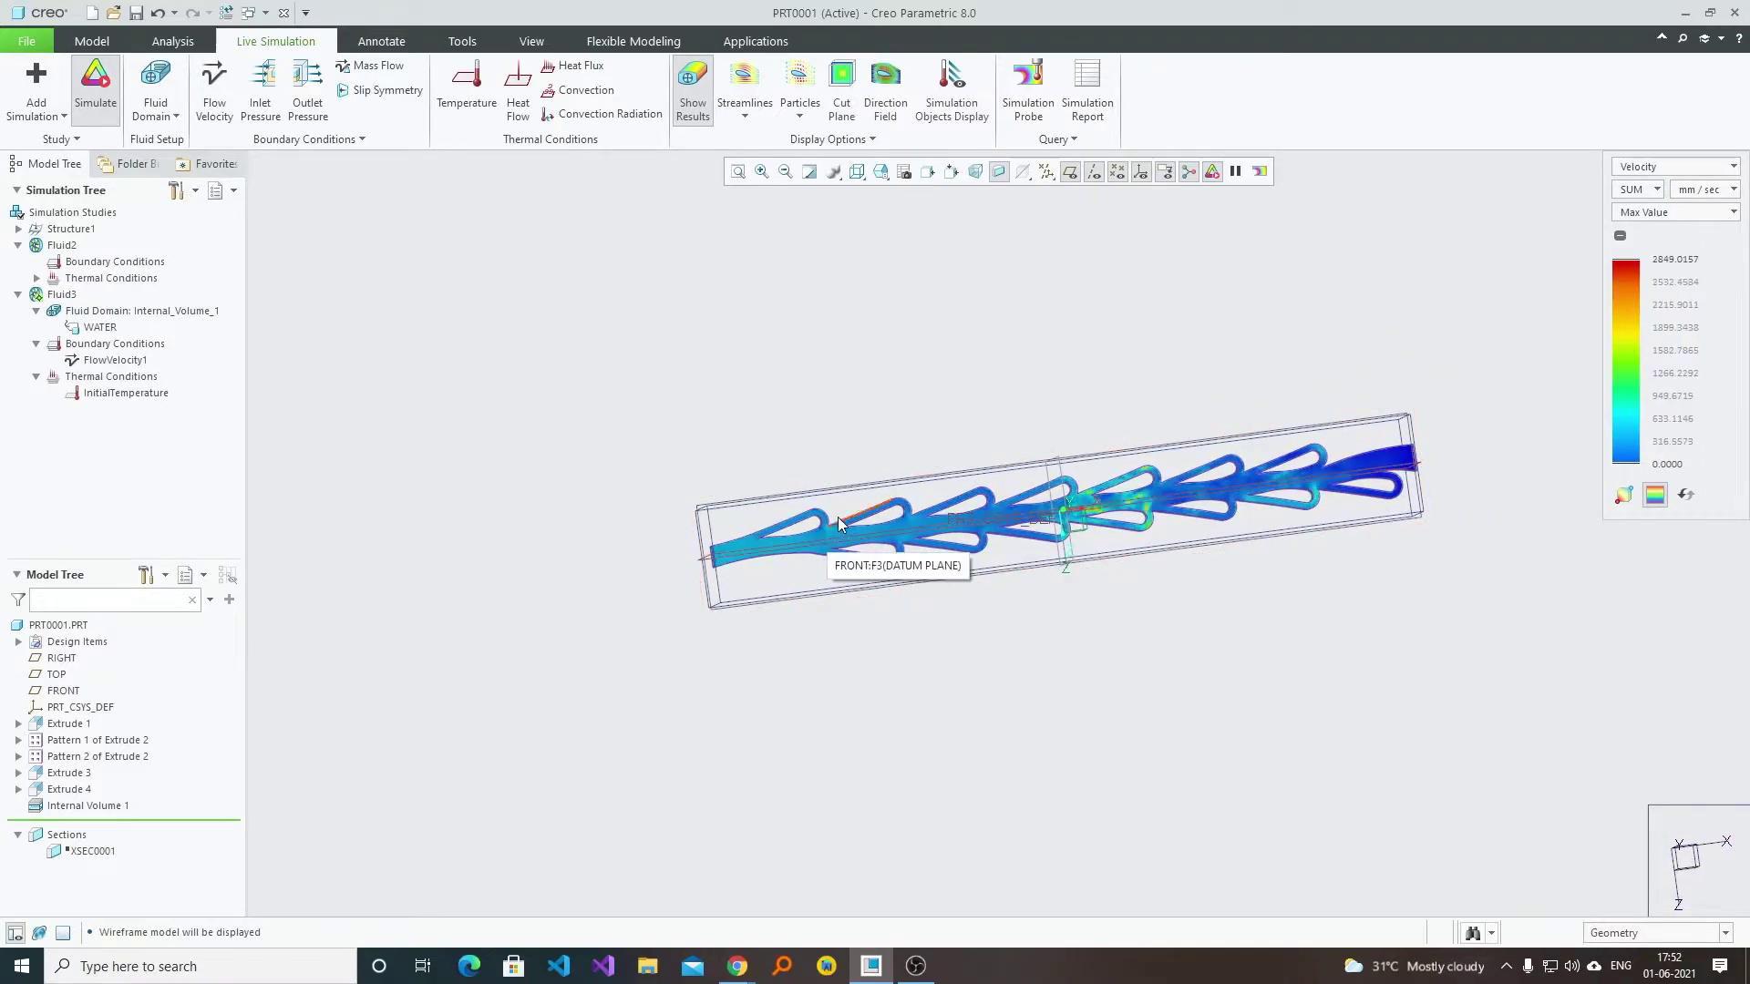
View the velocity results square to the block's large face and check the result display types, keeping Max Value.
{"action": "left_click", "coordinate": [850, 508]}
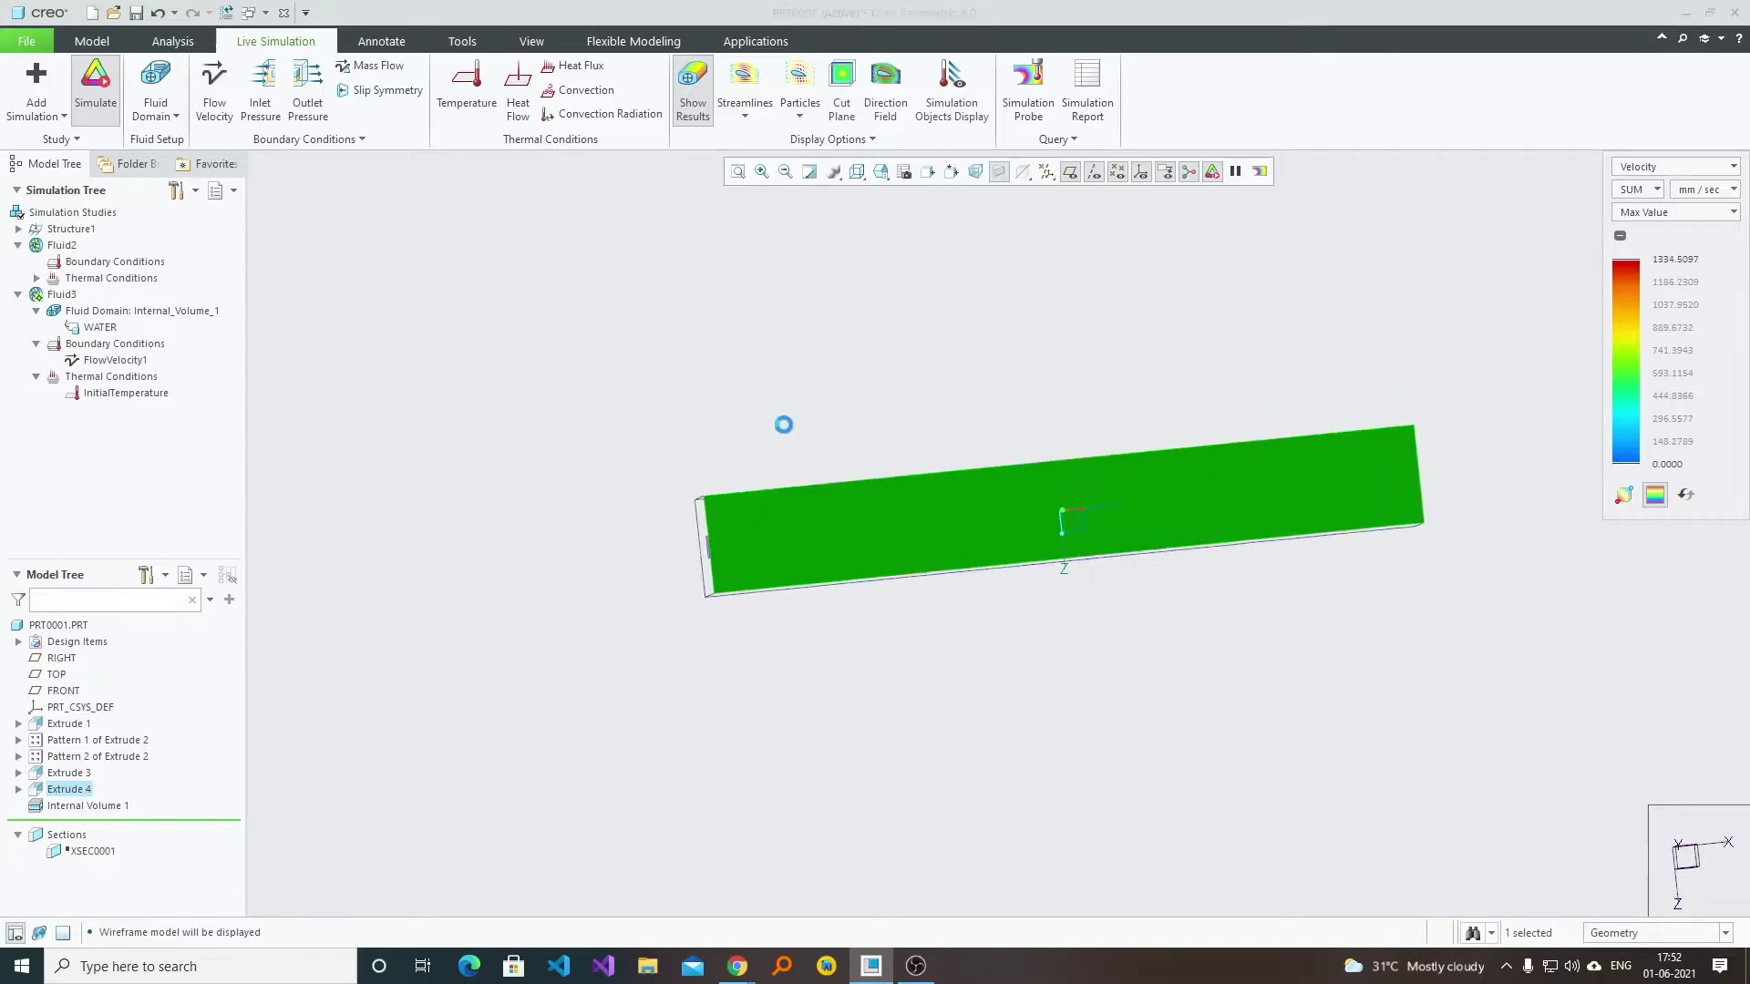
{"action": "left_click", "coordinate": [752, 418]}
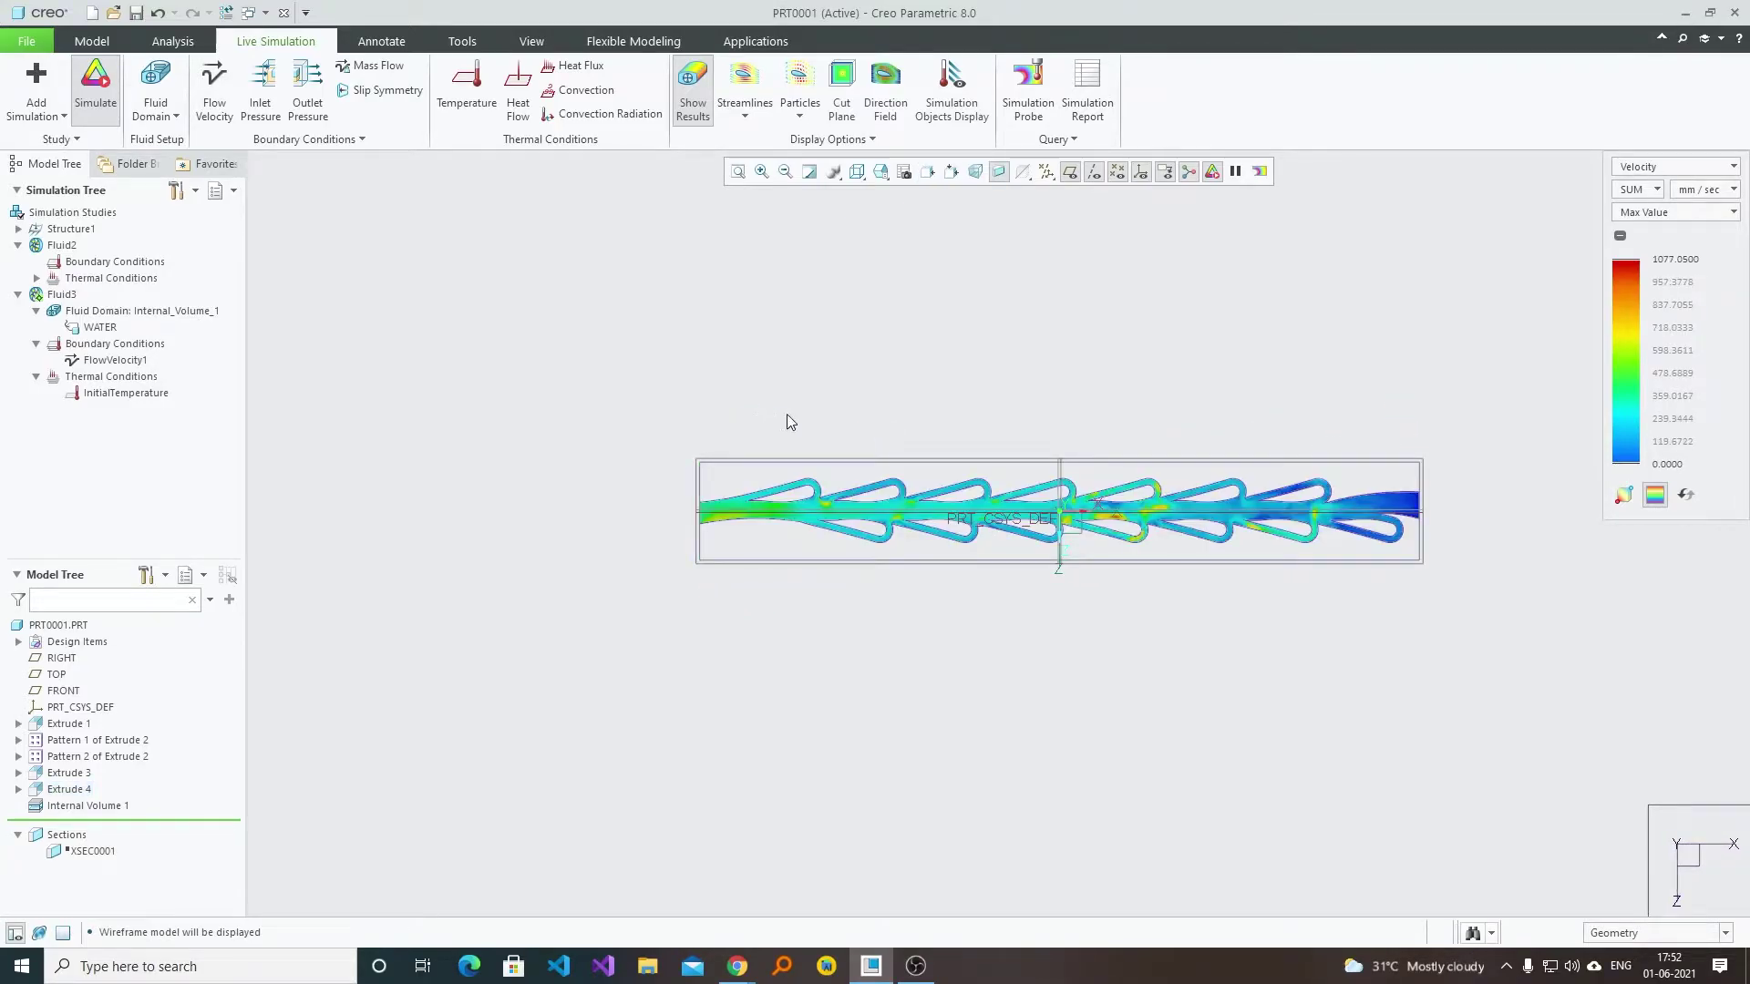
{"action": "scroll", "coordinate": [1101, 432], "scroll_direction": "down", "scroll_amount": 3}
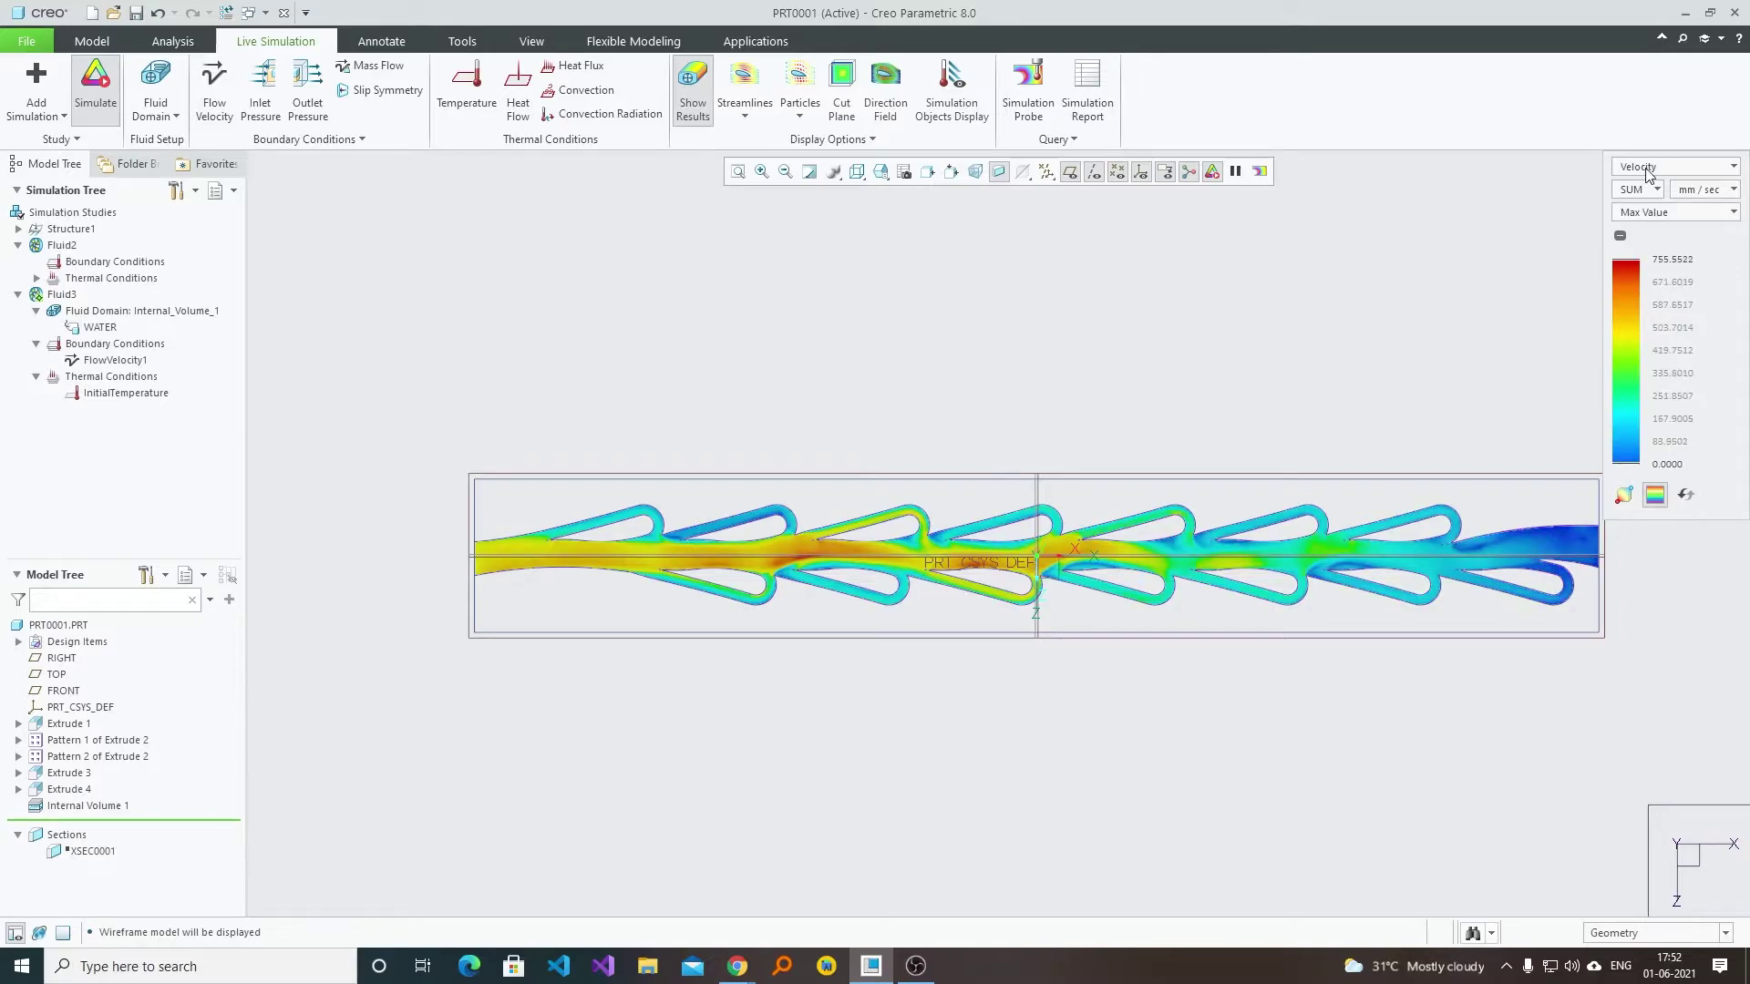
{"action": "left_click", "coordinate": [1673, 213]}
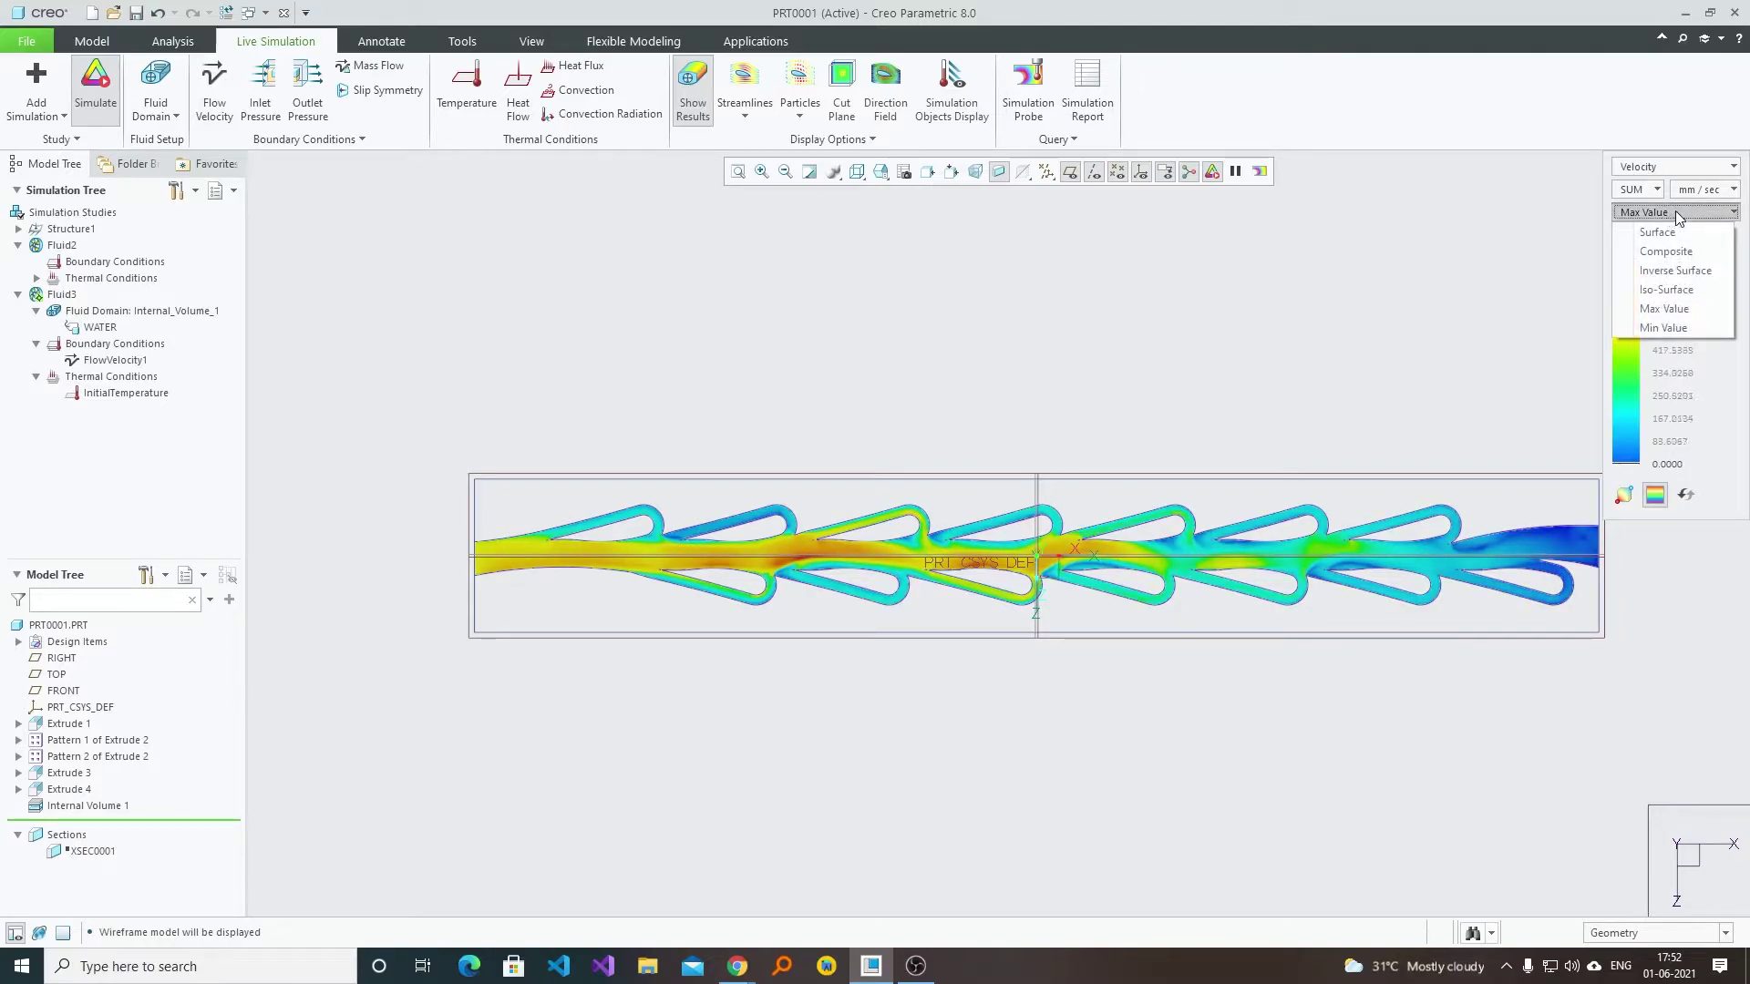
{"action": "left_click", "coordinate": [1678, 215]}
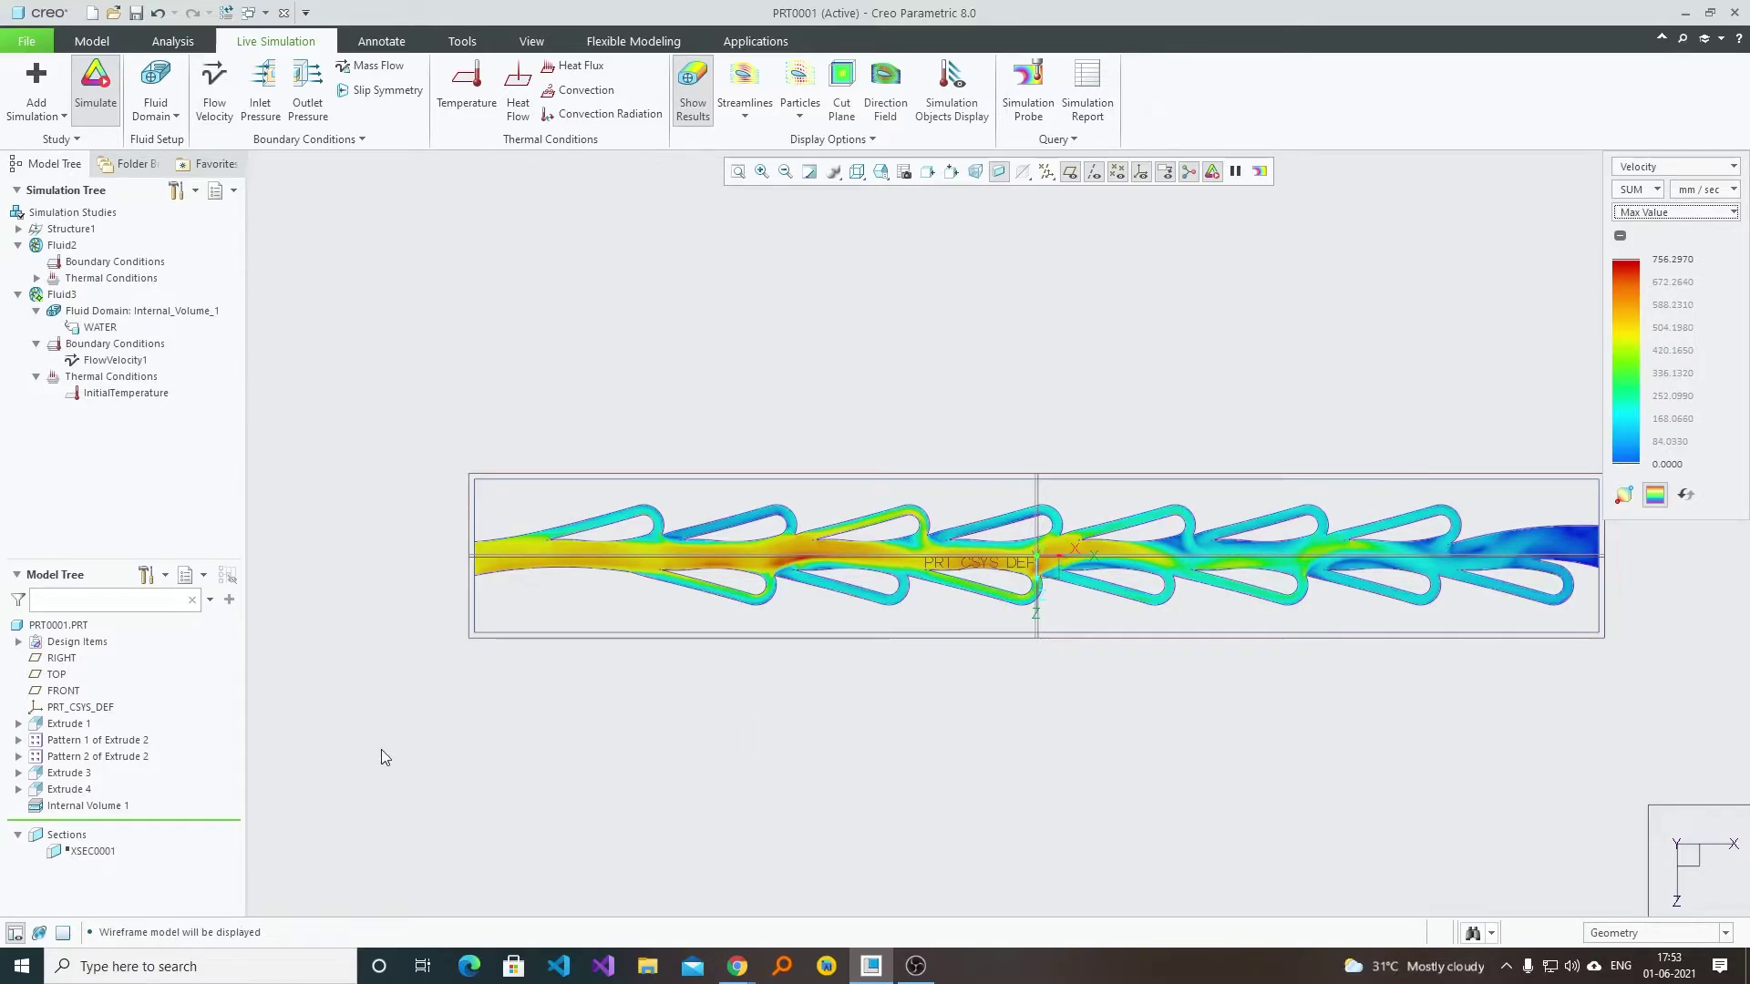
Display the flow in the channel as animated particles and add streamlines.
{"action": "left_click", "coordinate": [800, 115]}
{"action": "left_click", "coordinate": [823, 139]}
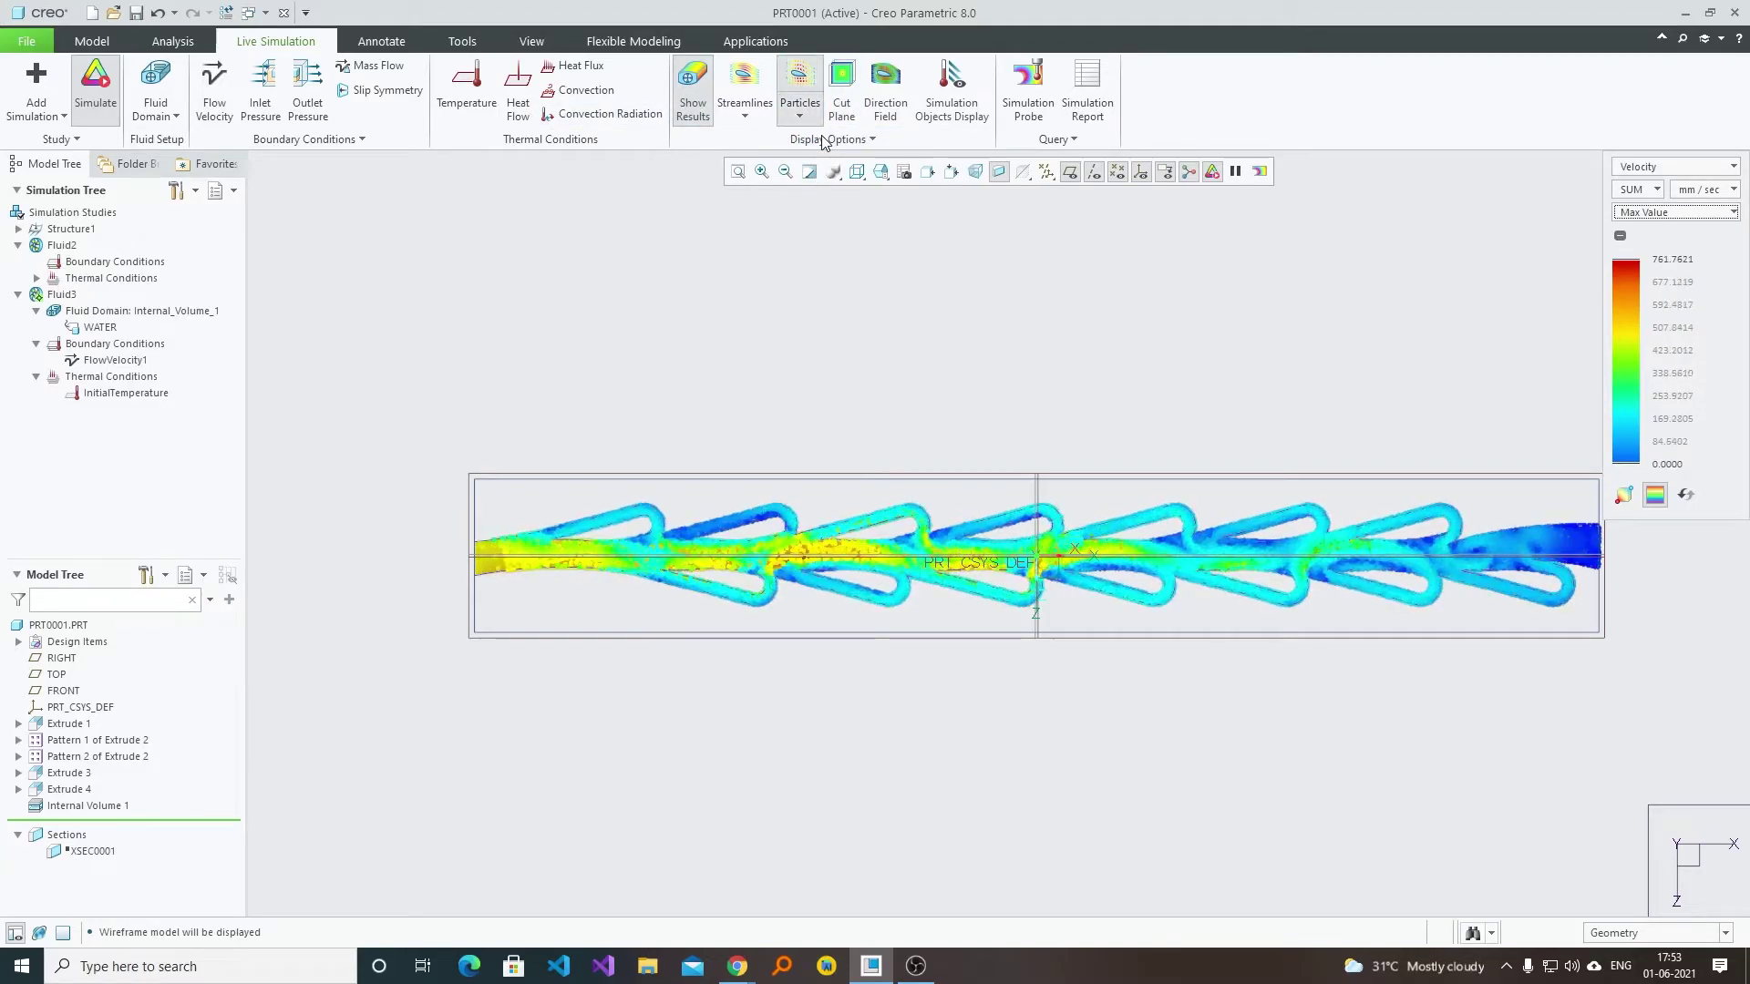
{"action": "left_click", "coordinate": [745, 109]}
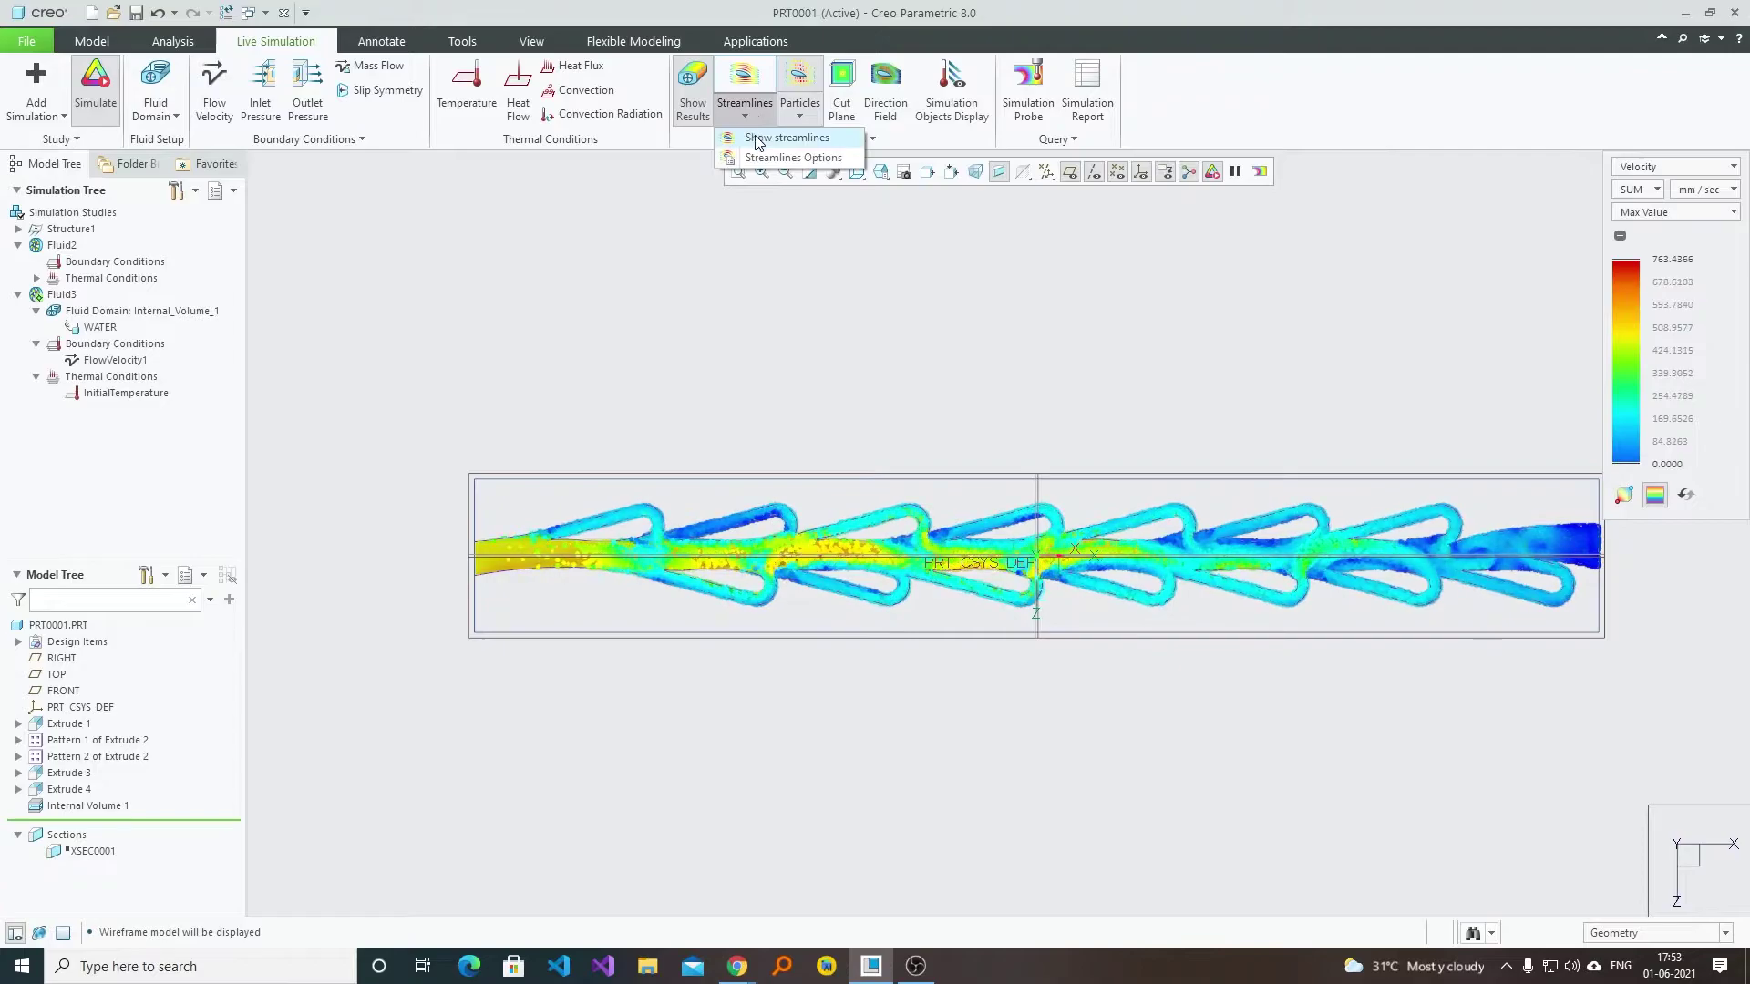
{"action": "left_click", "coordinate": [756, 139]}
Increase the streamlines' count, width and steps in the animation options.
{"action": "left_click", "coordinate": [744, 111]}
{"action": "left_click", "coordinate": [792, 156]}
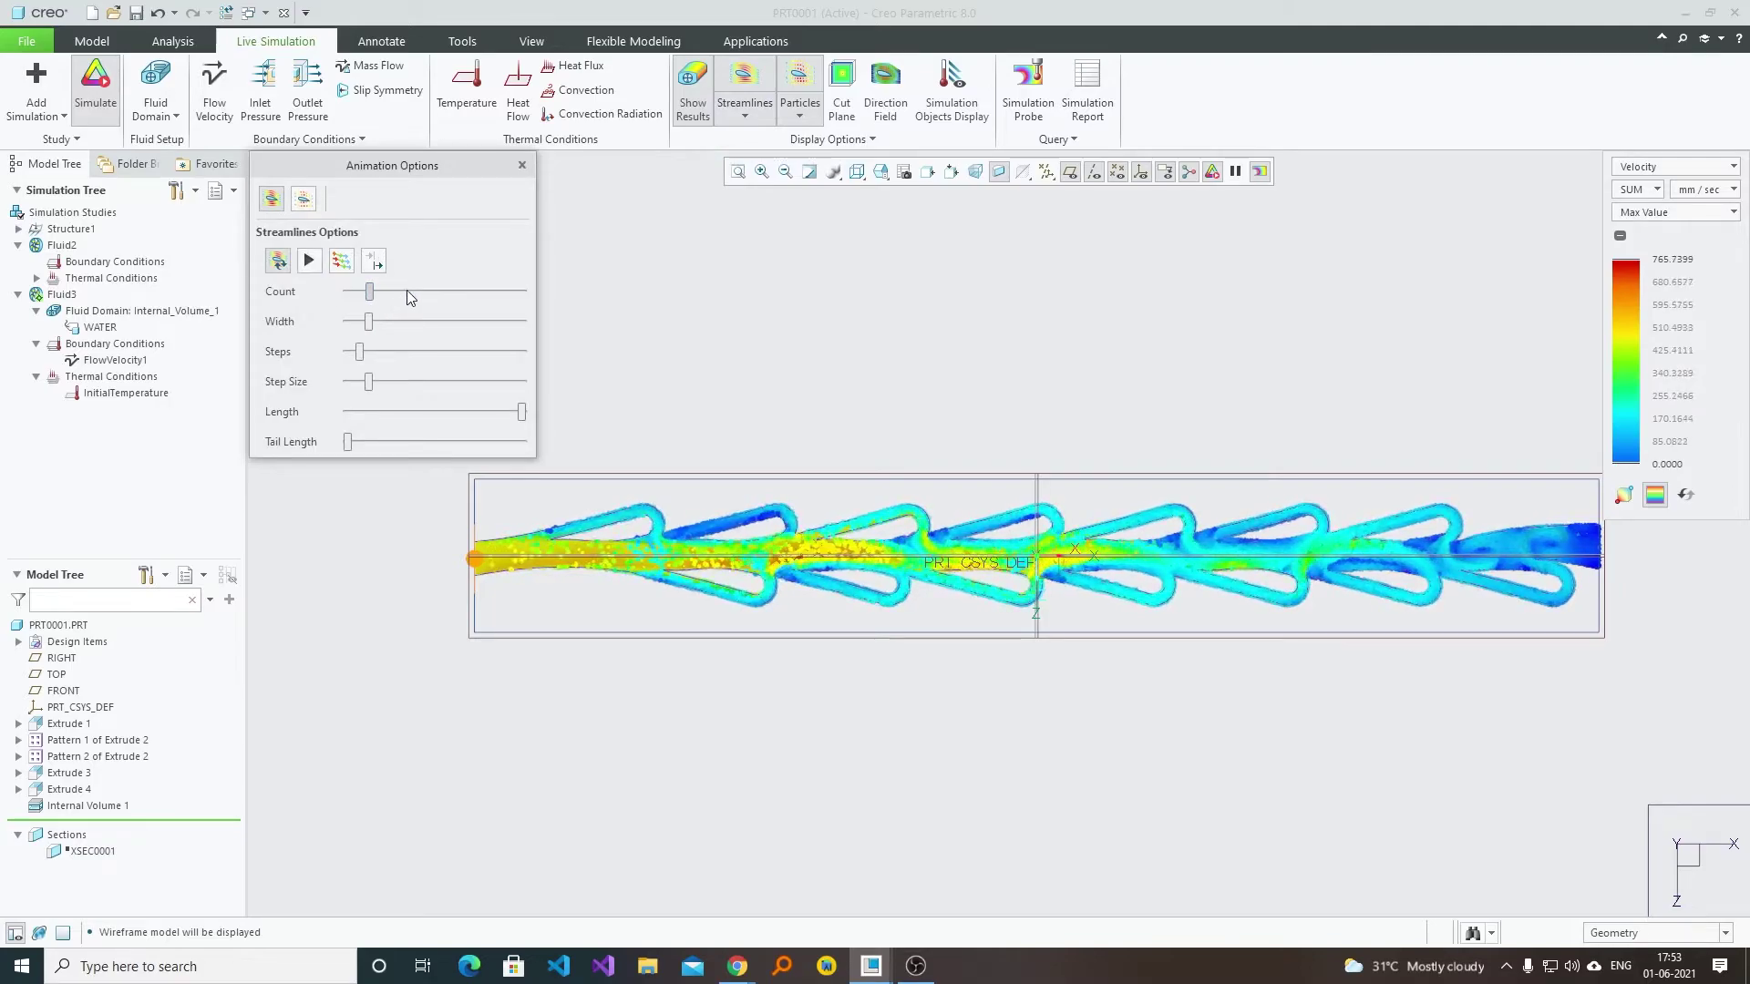
{"action": "left_click", "coordinate": [484, 291]}
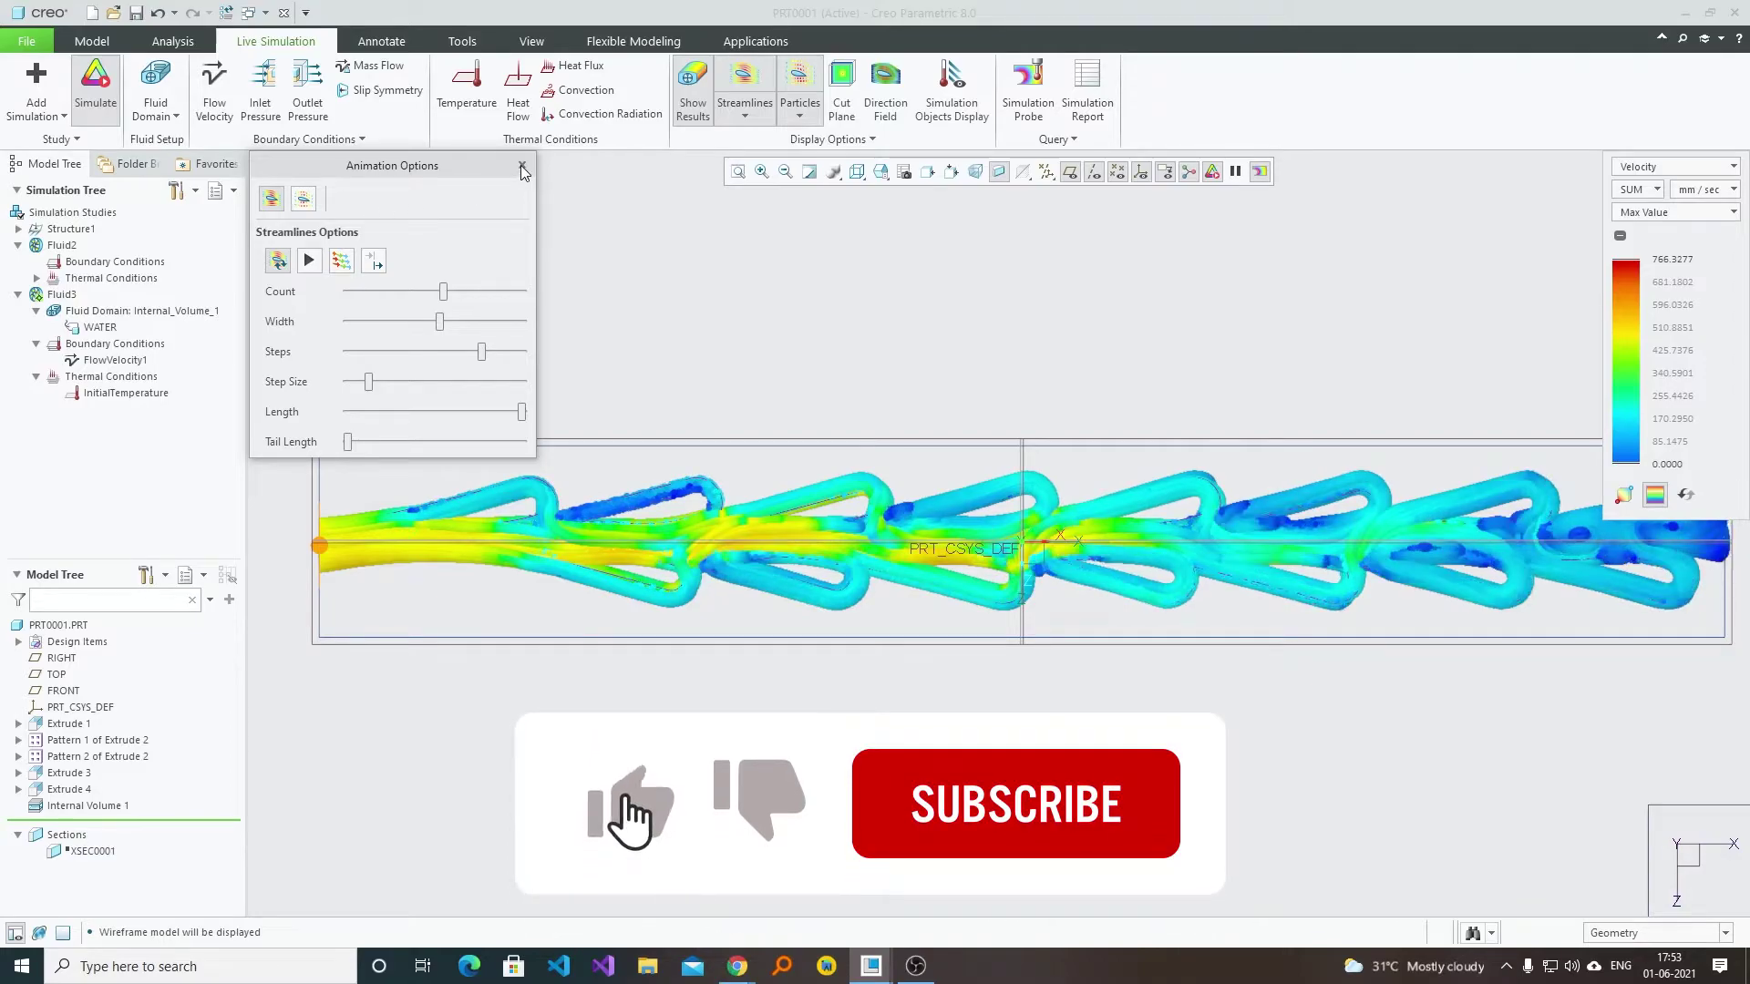
{"action": "left_click", "coordinate": [522, 168]}
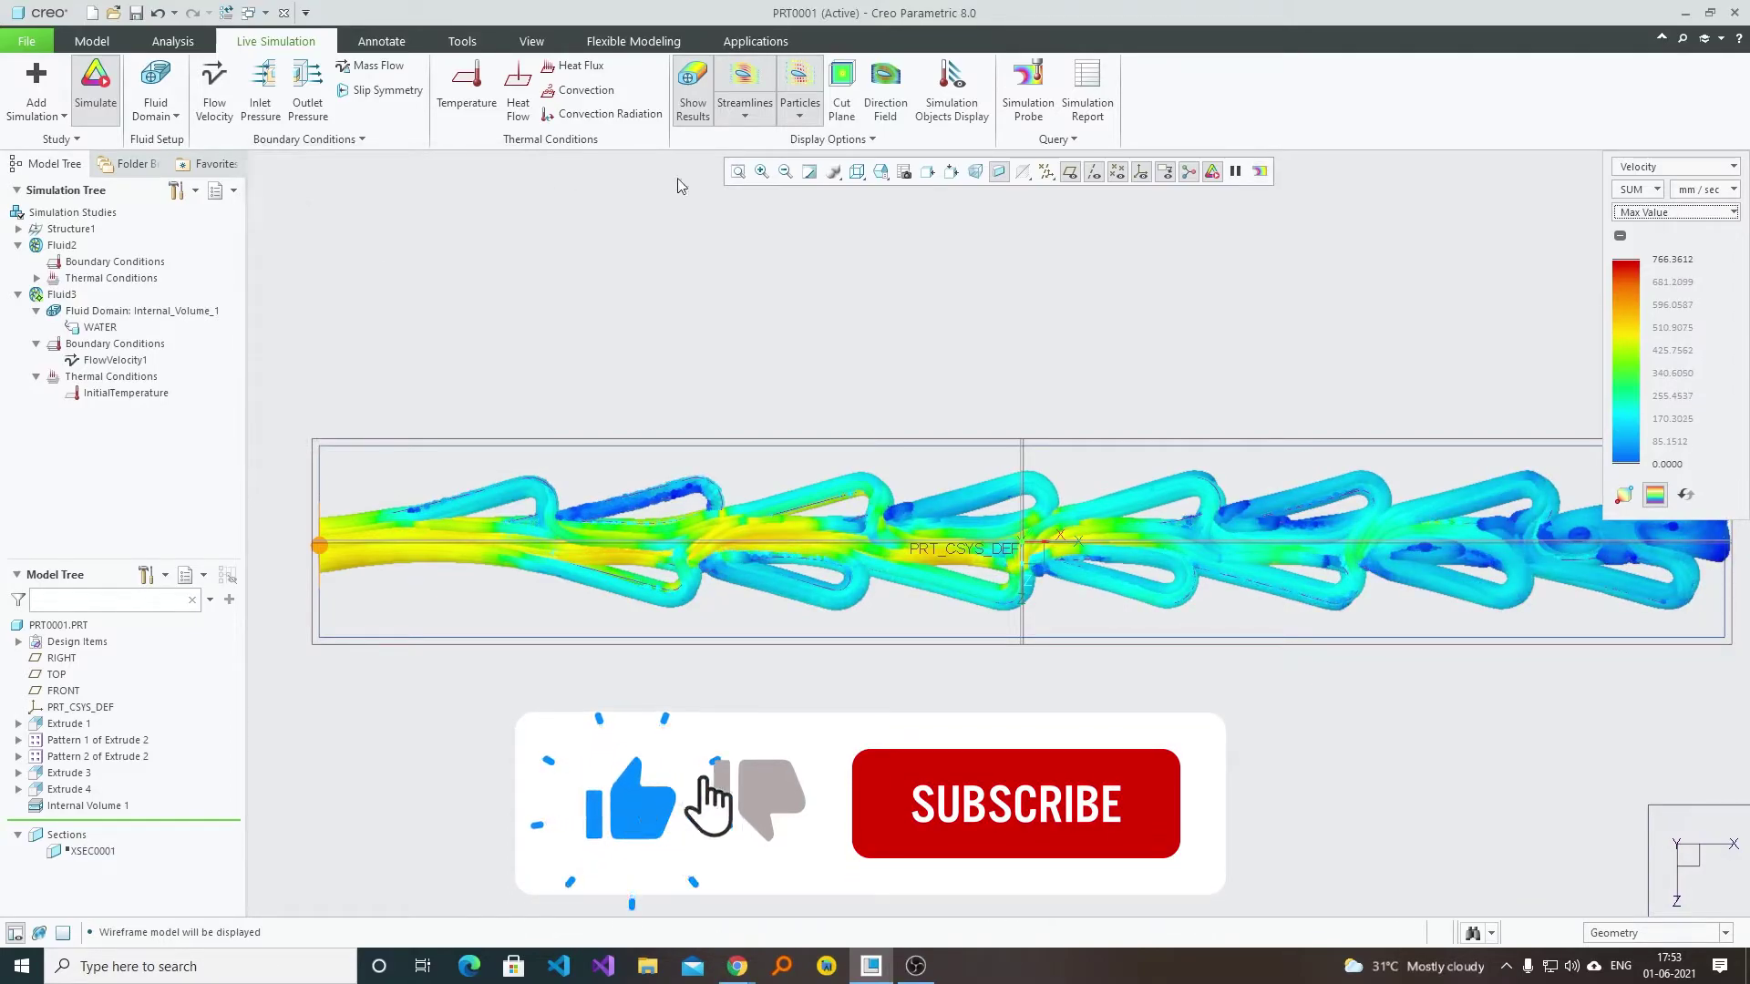
Hide the streamlines and reduce the size of the flow particles in the animation options.
{"action": "left_click", "coordinate": [757, 76]}
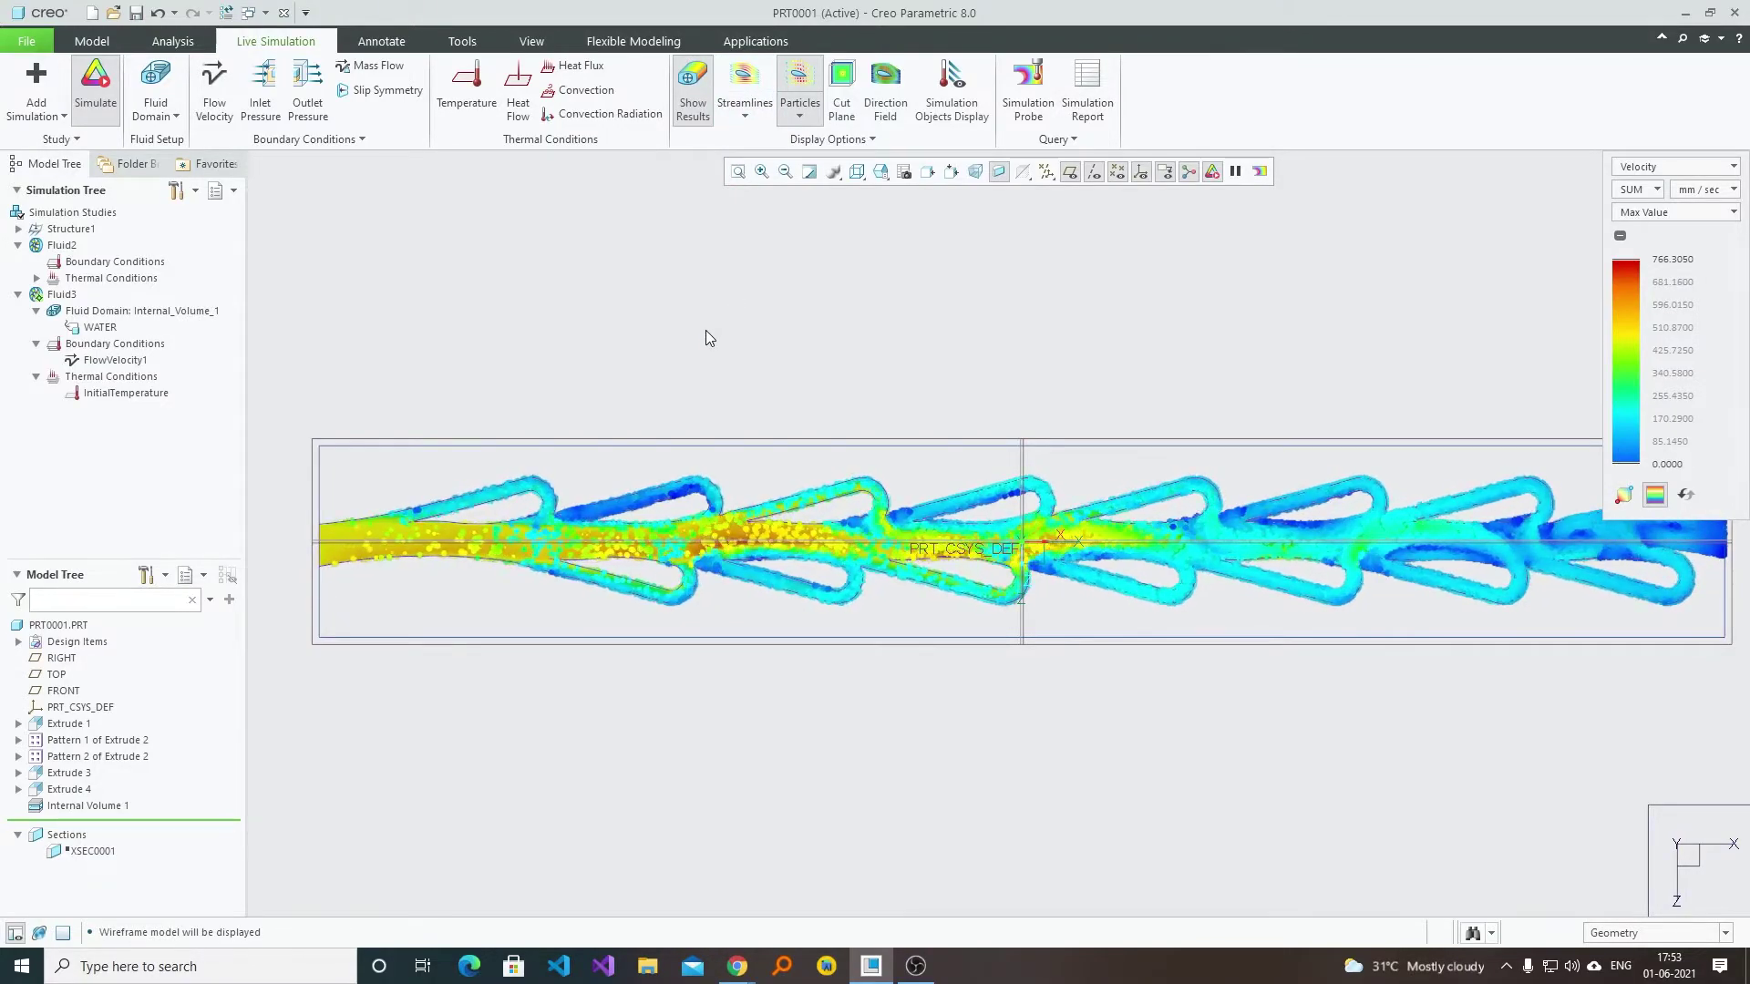
{"action": "scroll", "coordinate": [706, 329], "scroll_direction": "up", "scroll_amount": 2}
{"action": "scroll", "coordinate": [774, 382], "scroll_direction": "down", "scroll_amount": 2}
{"action": "scroll", "coordinate": [720, 436], "scroll_direction": "down", "scroll_amount": 2}
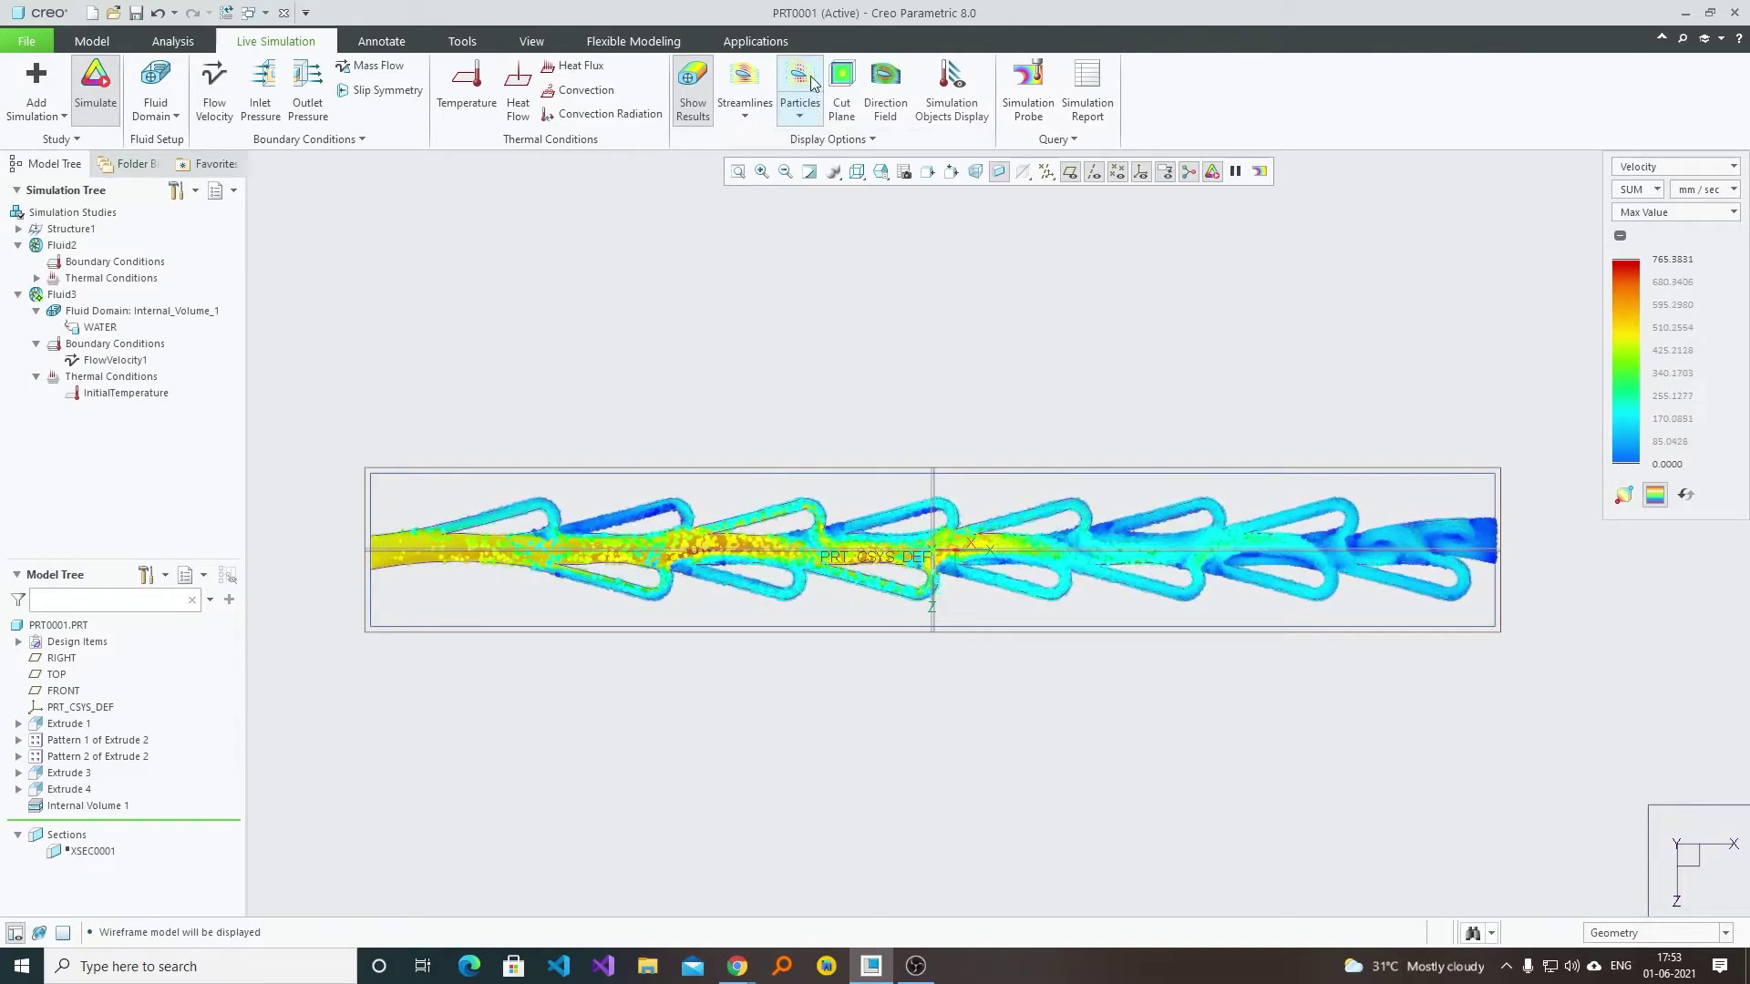
{"action": "left_click", "coordinate": [813, 111]}
{"action": "left_click", "coordinate": [824, 157]}
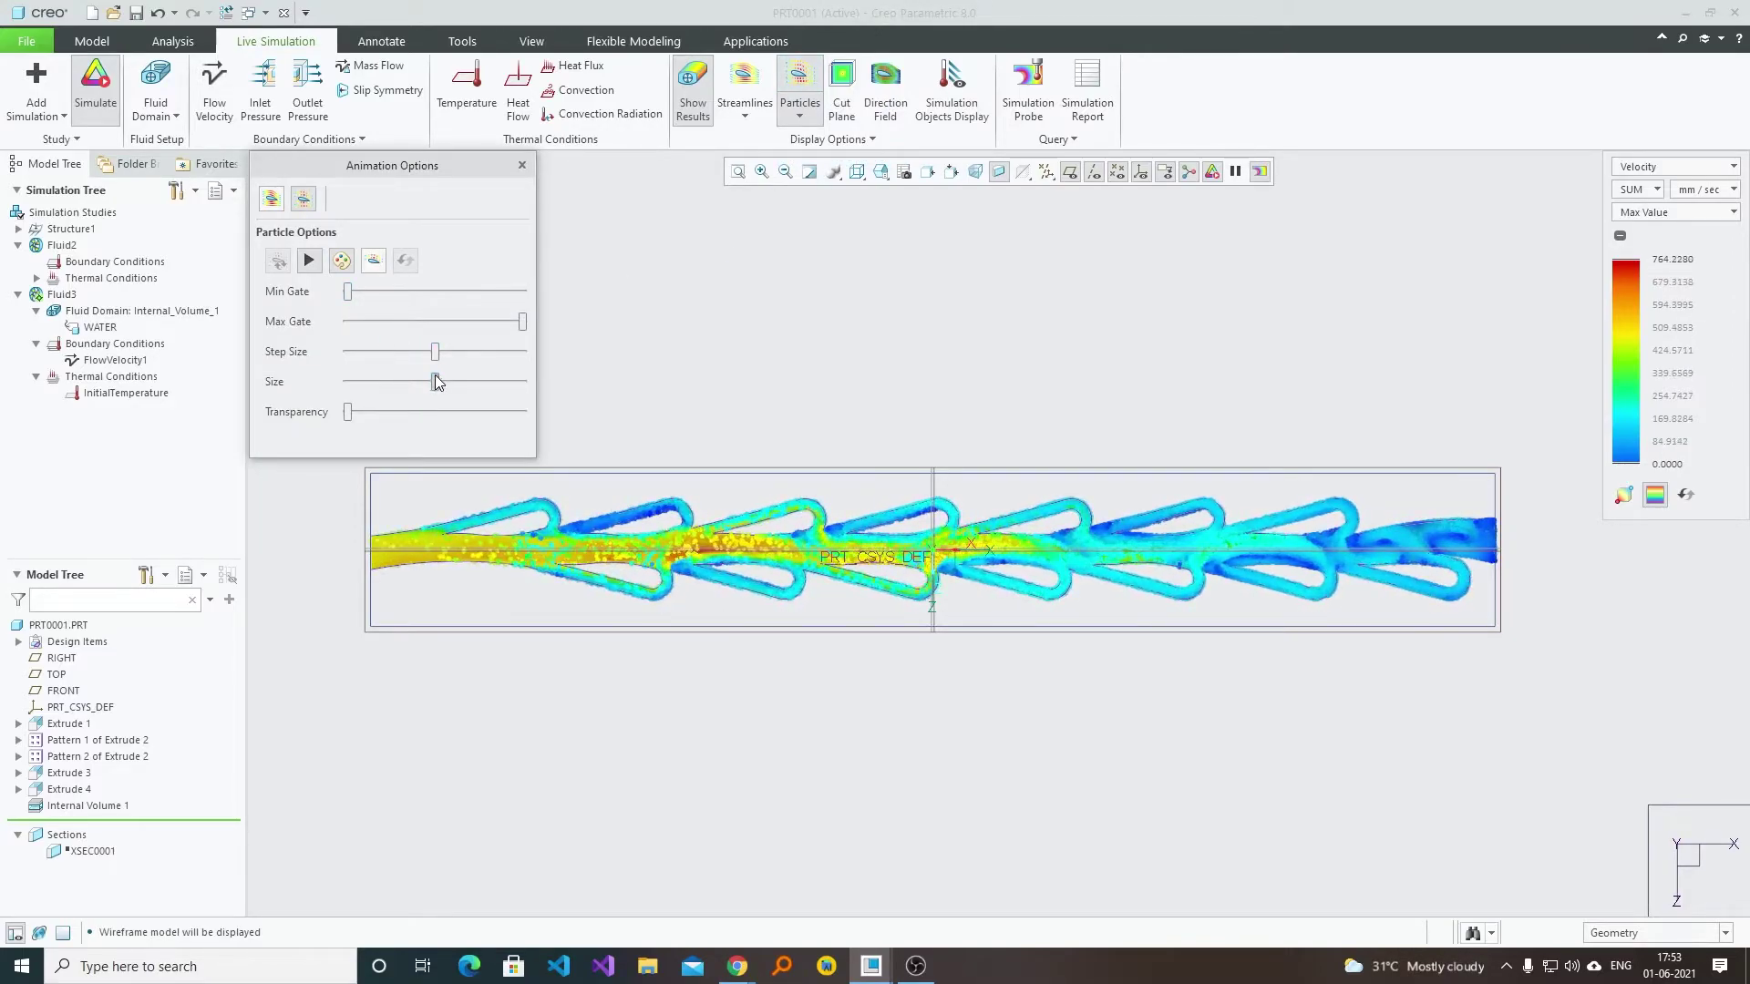
{"action": "left_click_drag", "start_coordinate": [436, 377], "coordinate": [393, 383]}
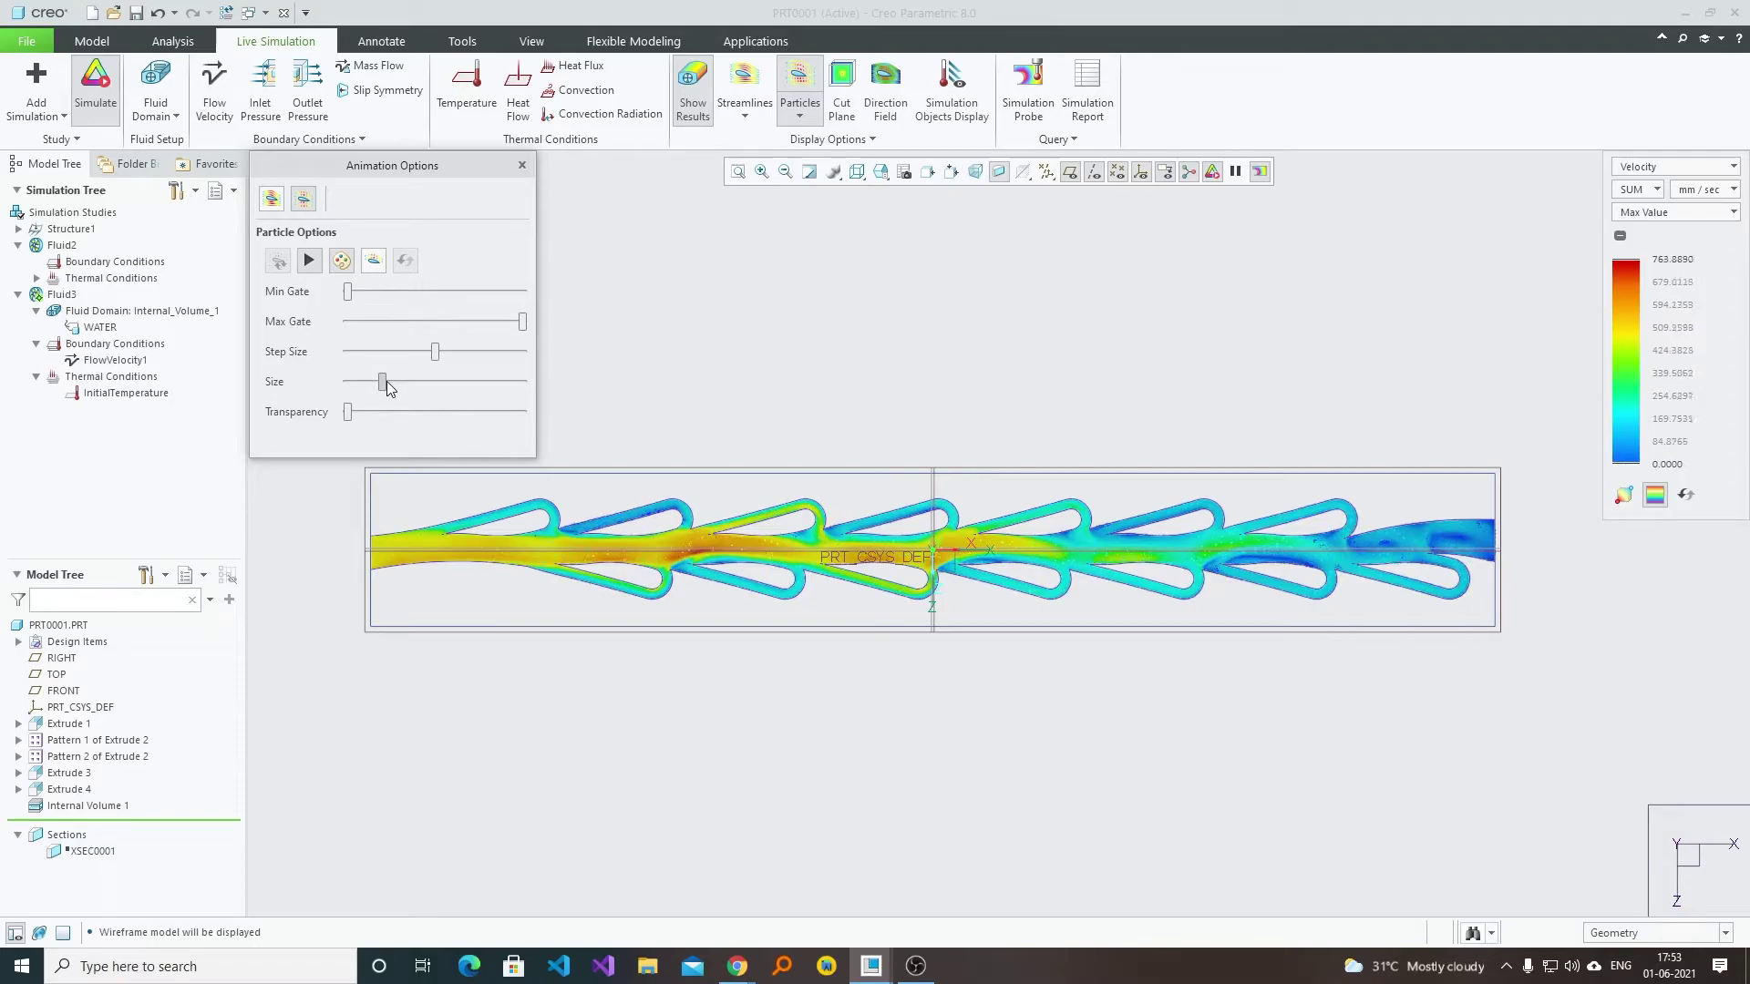
{"action": "left_click", "coordinate": [521, 166]}
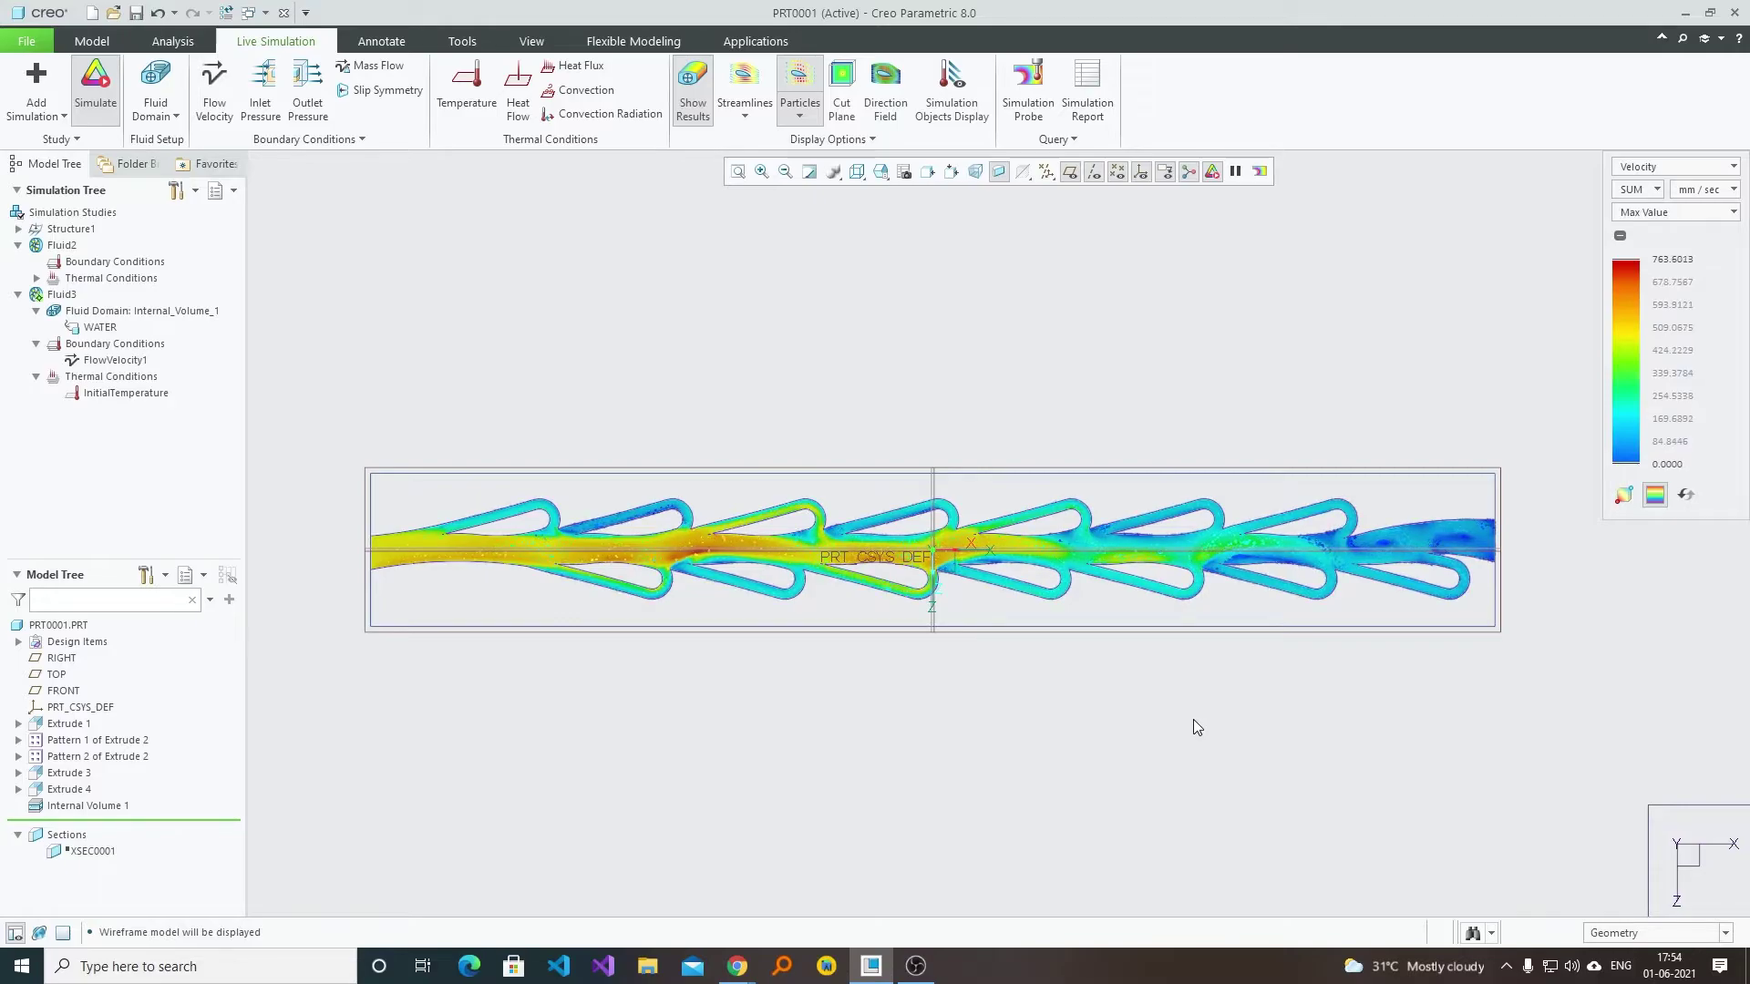
Check the Fluid3 study's completion status and switch the velocity legend to discrete color bands.
{"action": "middle_click_drag", "start_coordinate": [1309, 676], "coordinate": [1381, 692], "text": "shift"}
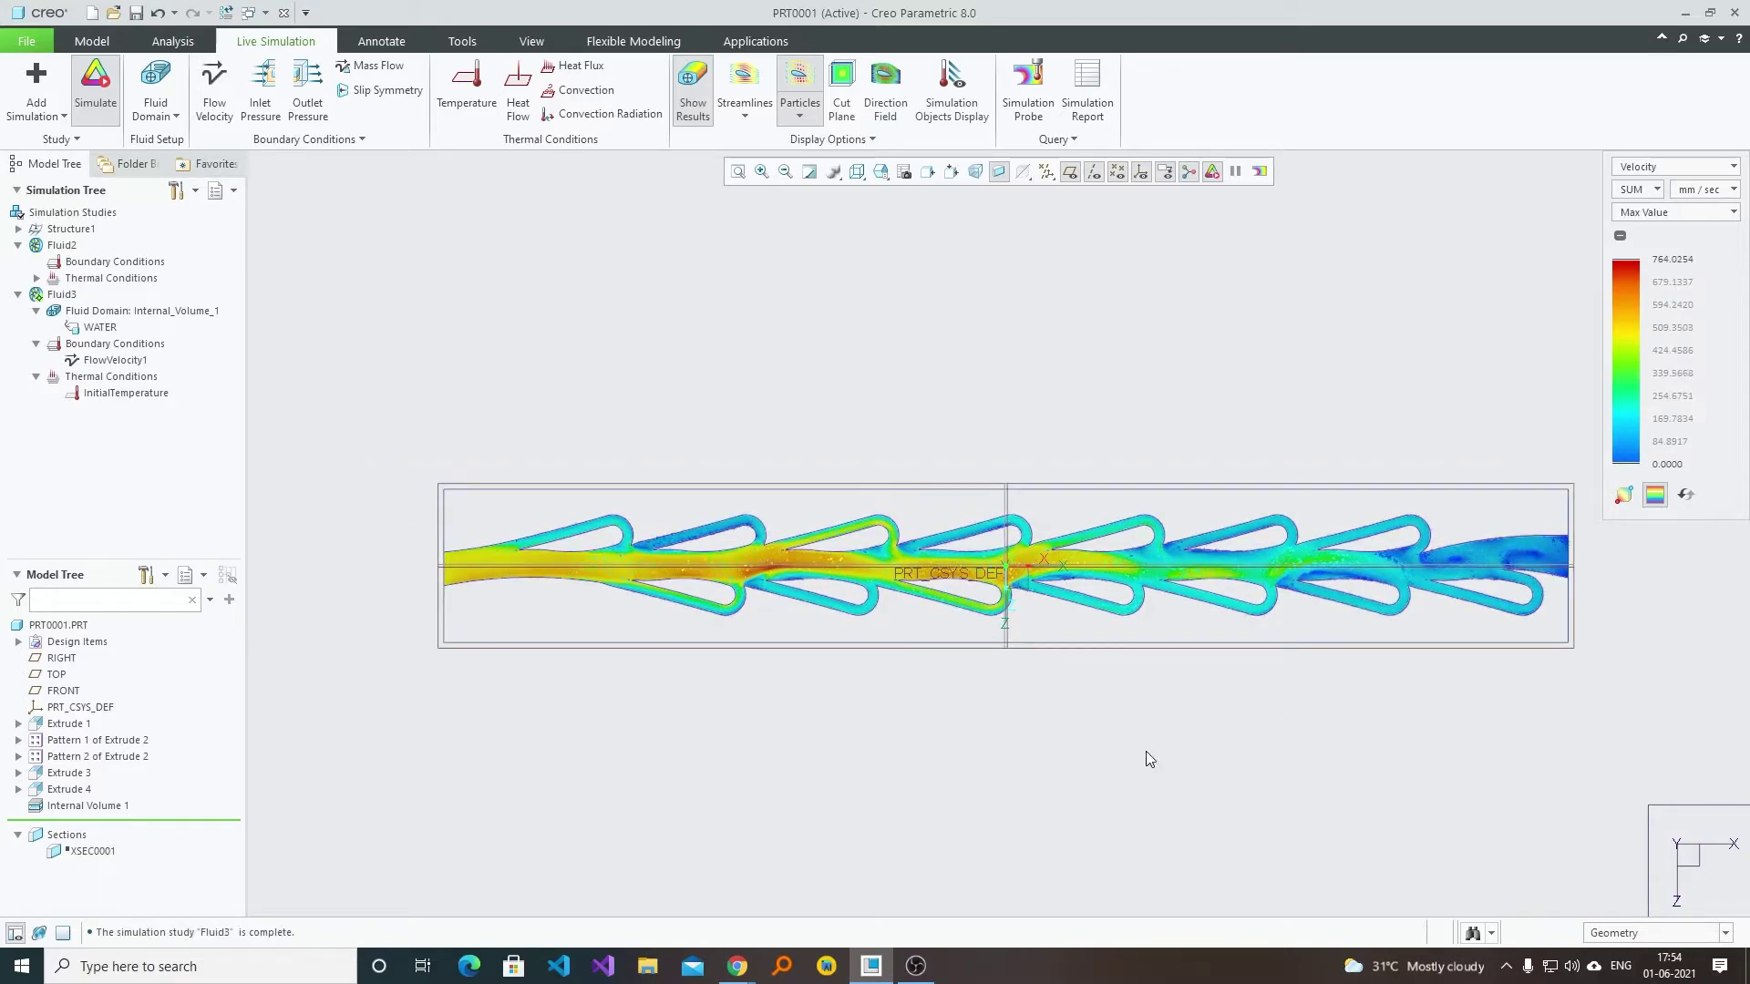
{"action": "left_click_drag", "start_coordinate": [309, 934], "coordinate": [99, 939]}
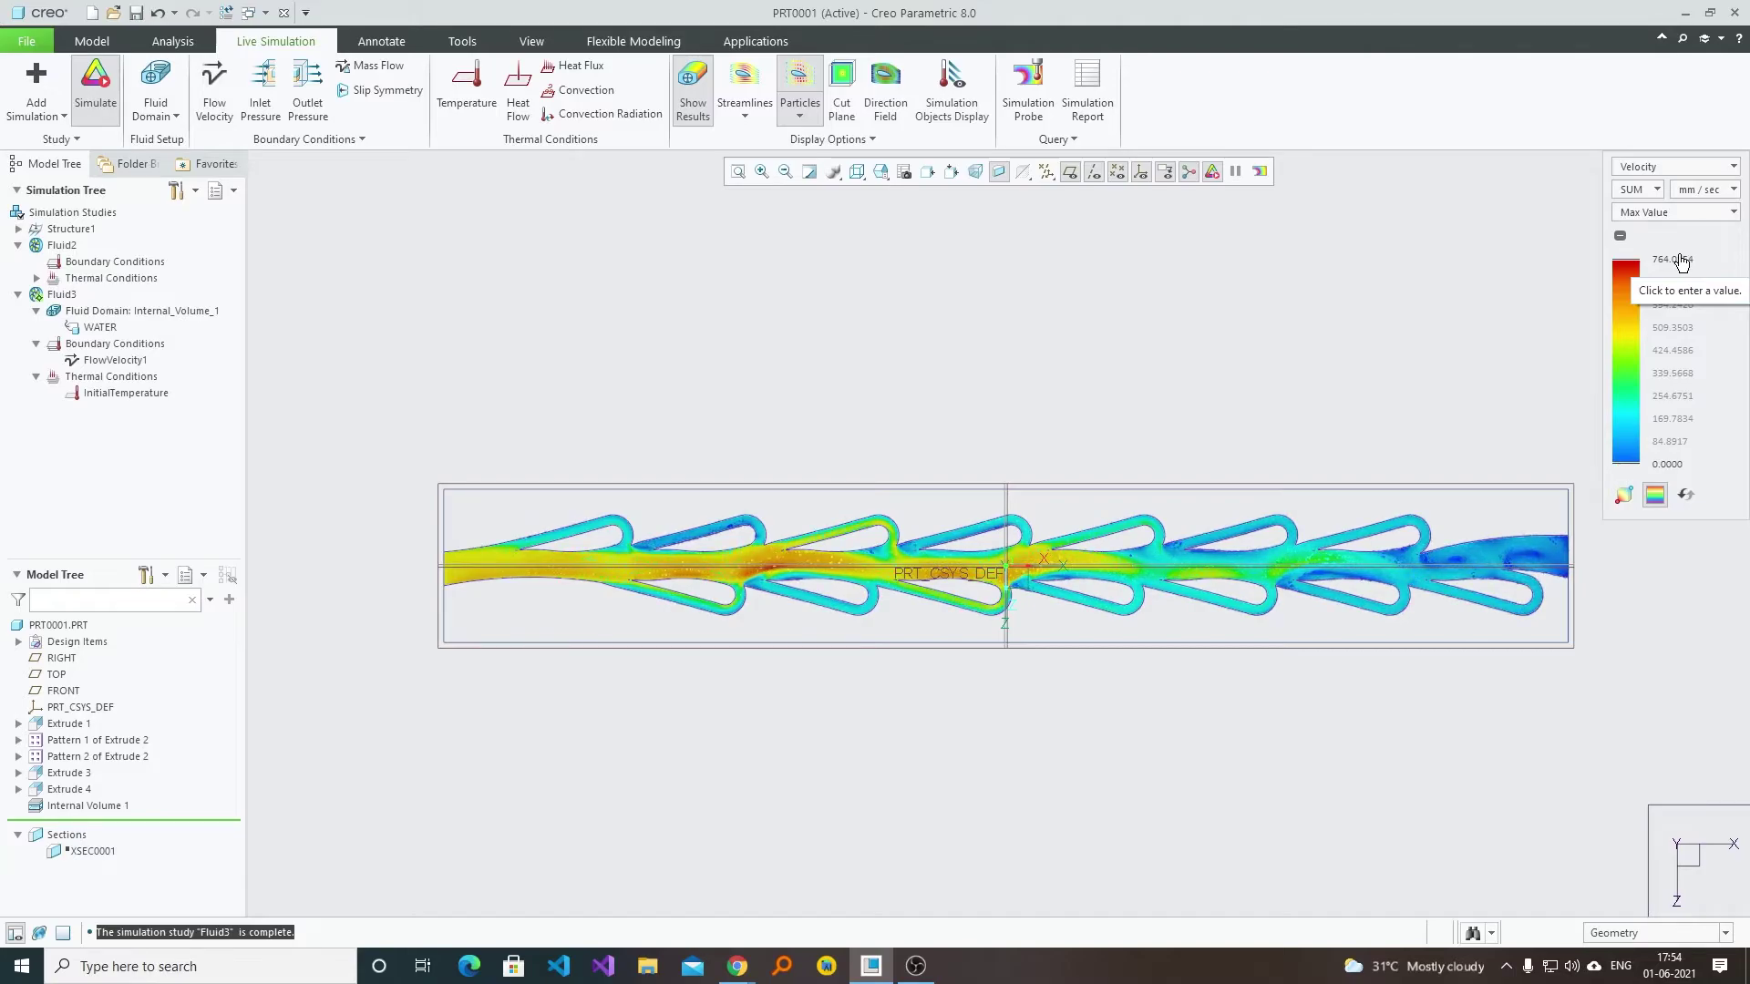
{"action": "left_click", "coordinate": [1656, 495]}
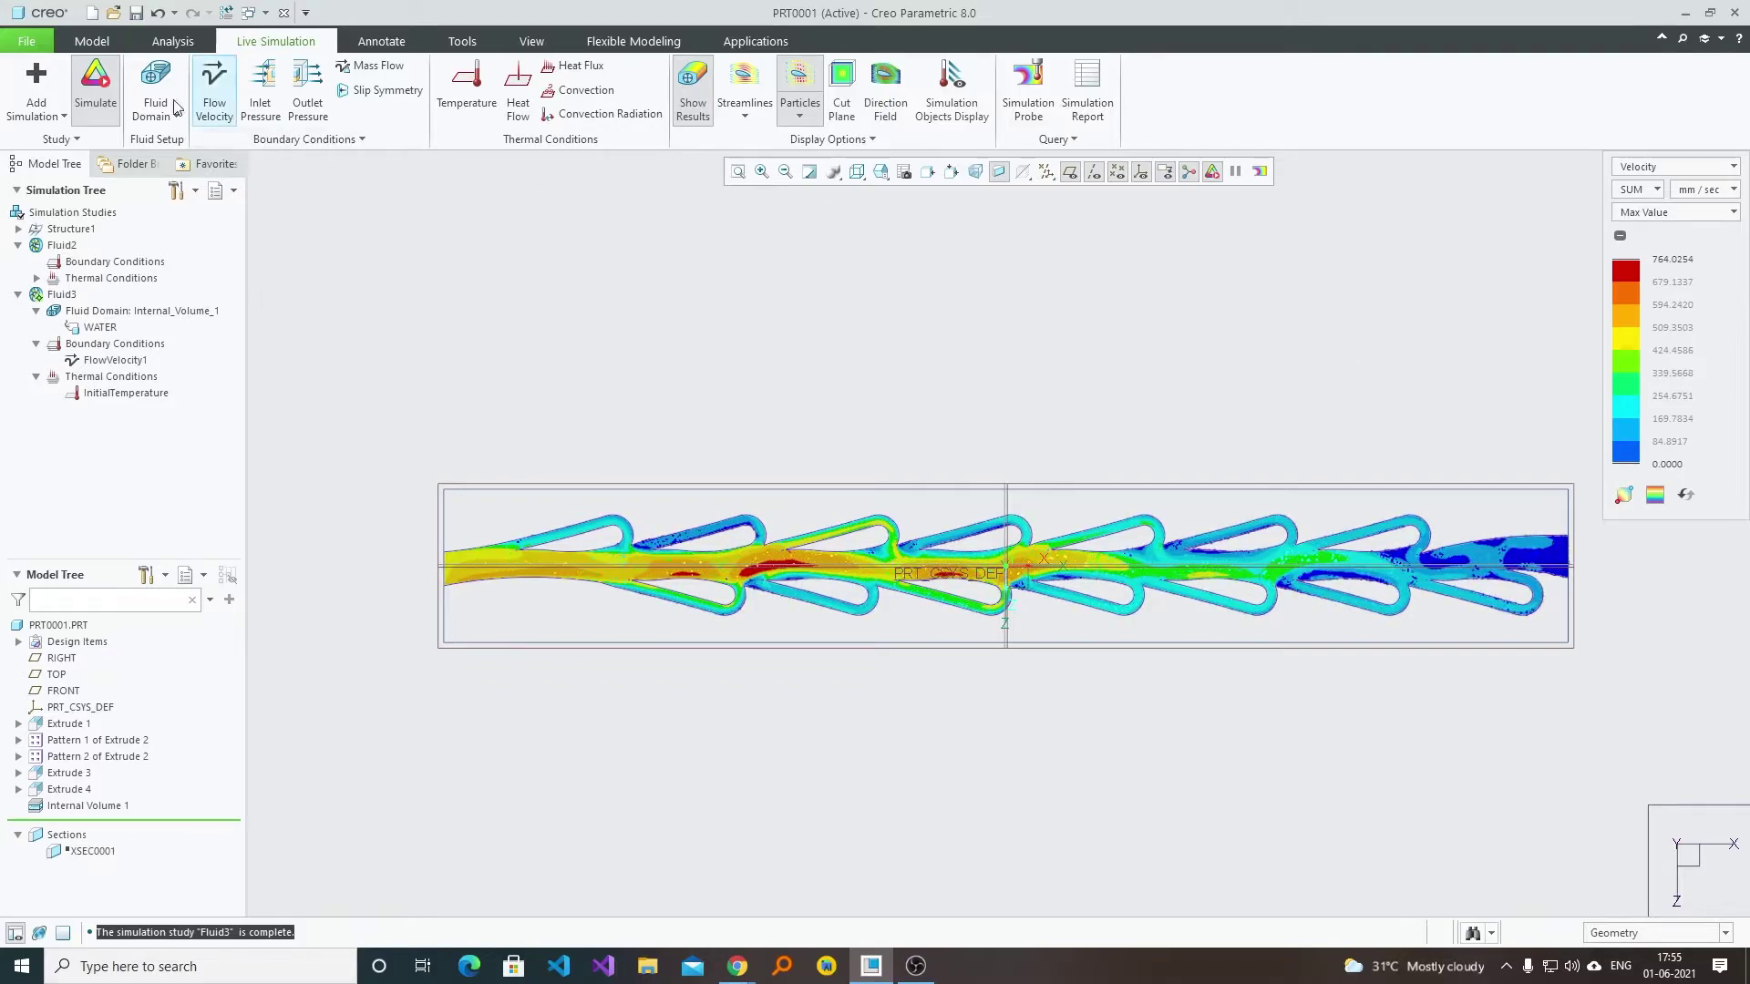
Stop the simulation and redefine the flow velocity on the channel's opposite end face, with X set to -500 mm/sec.
{"action": "left_click", "coordinate": [95, 82]}
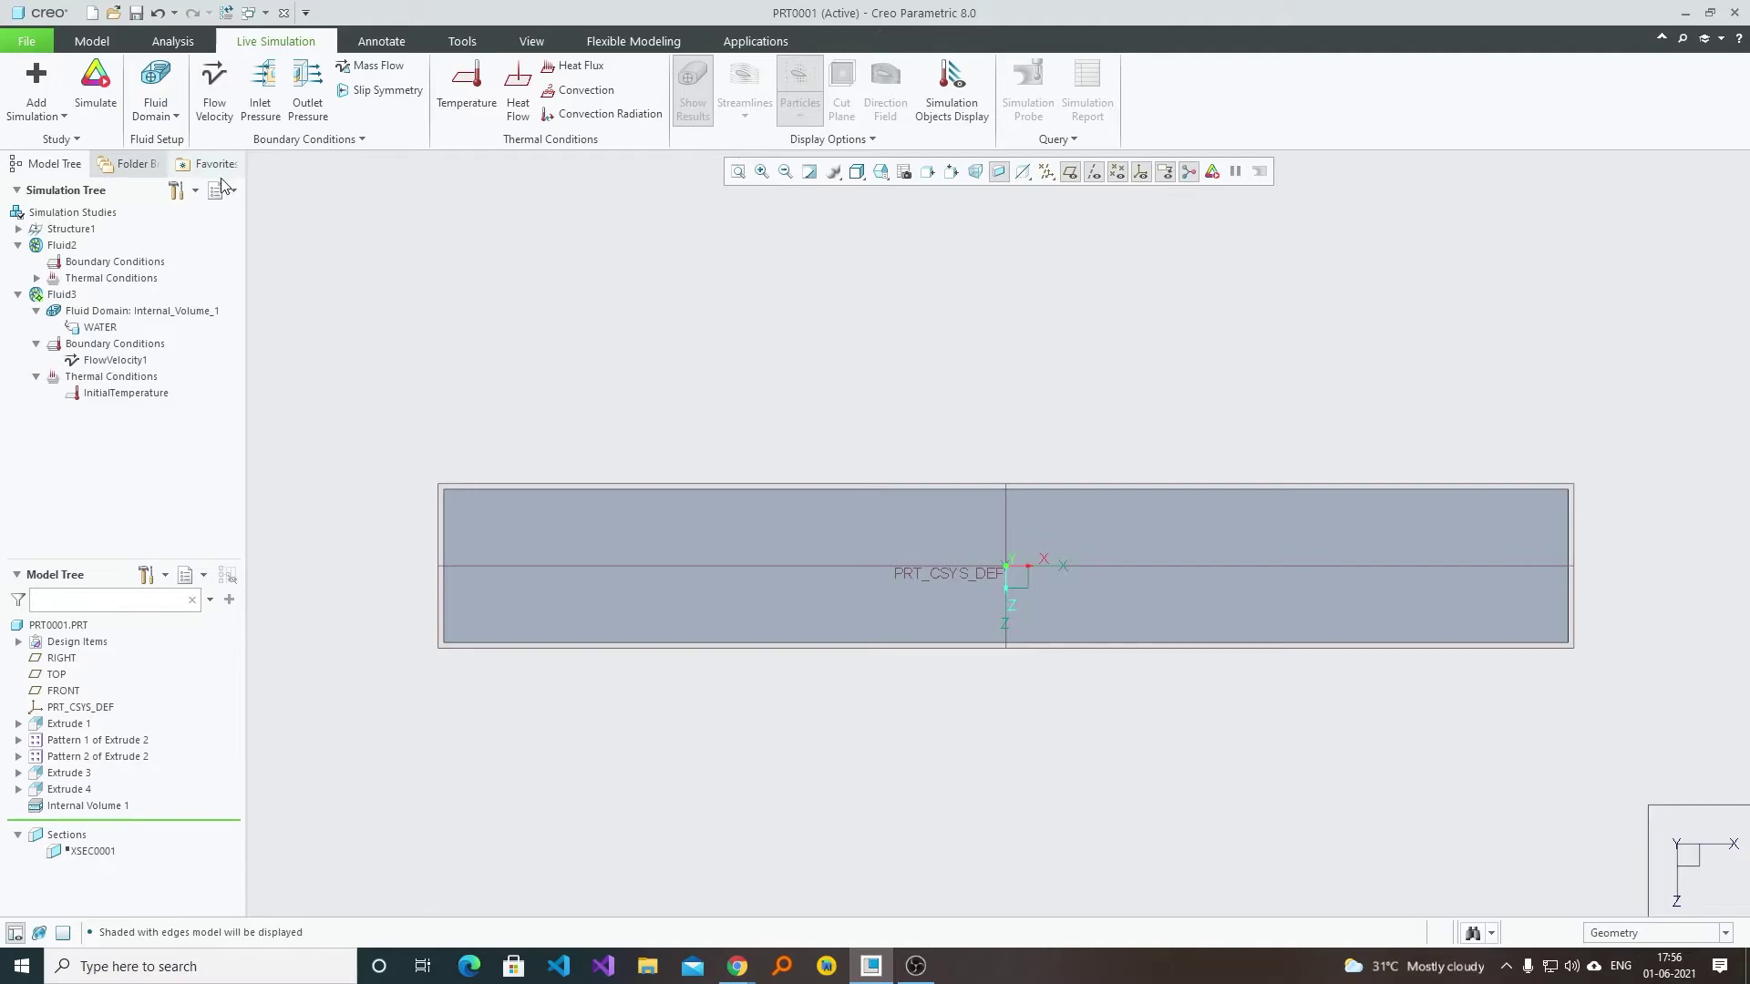
{"action": "left_click", "coordinate": [95, 362]}
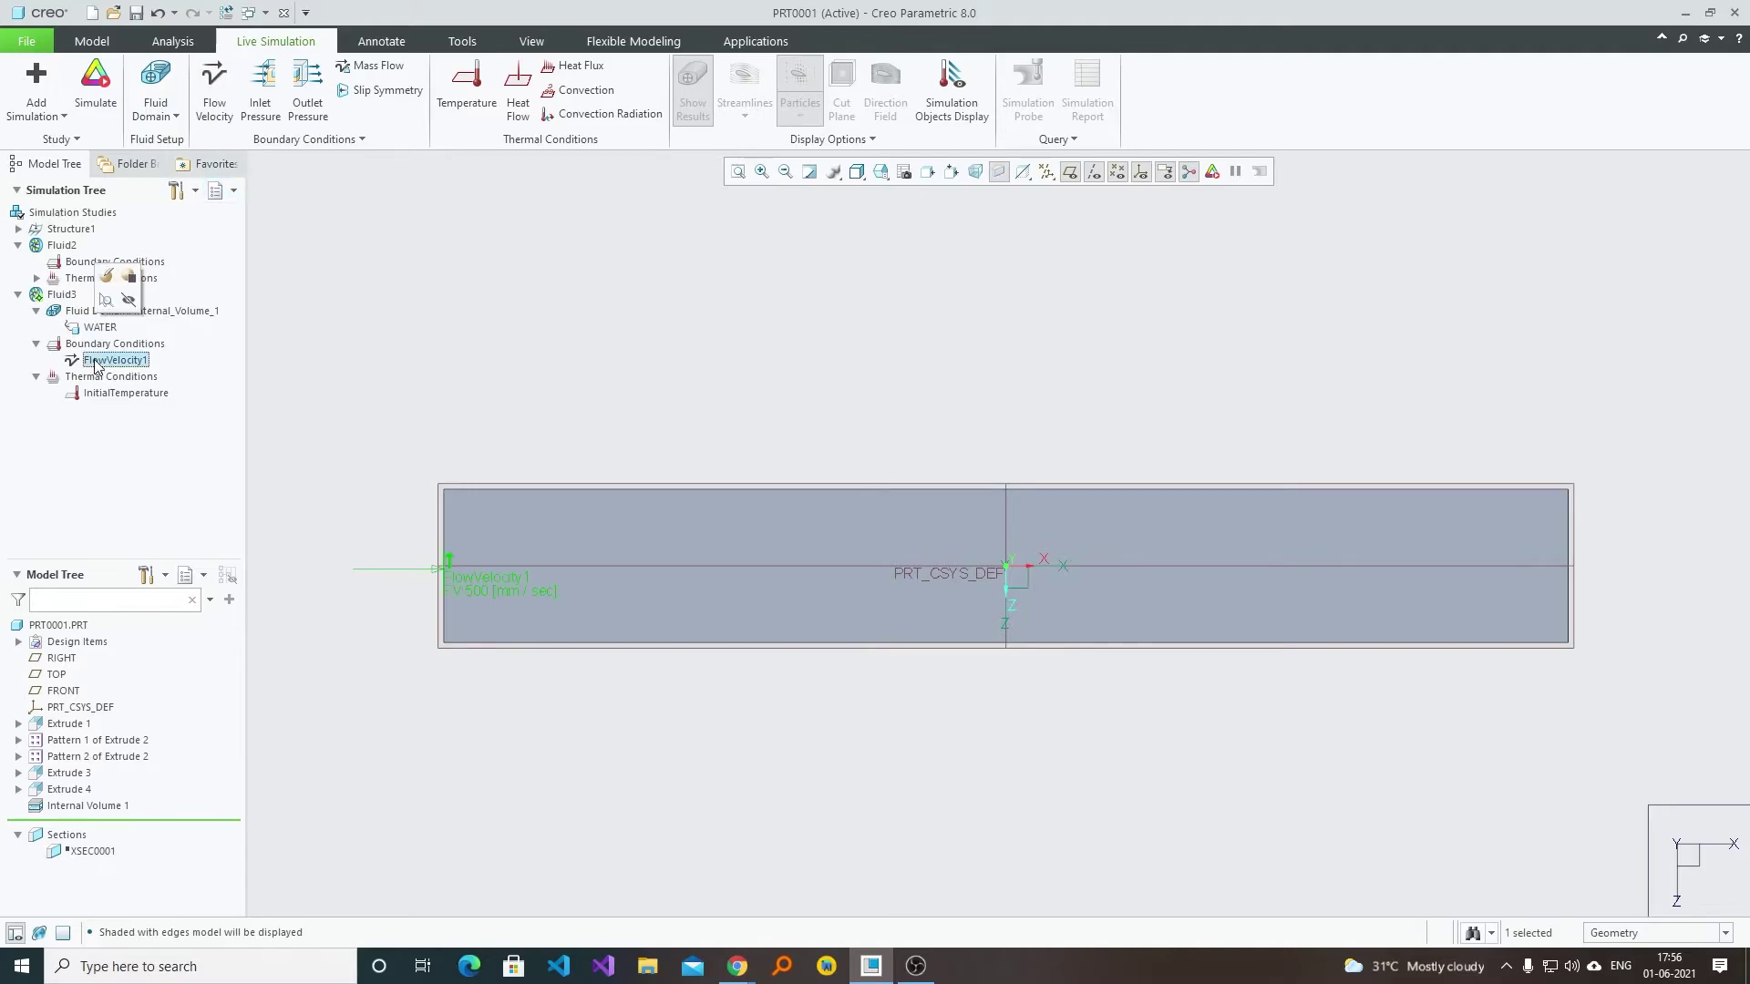
{"action": "left_click", "coordinate": [109, 278]}
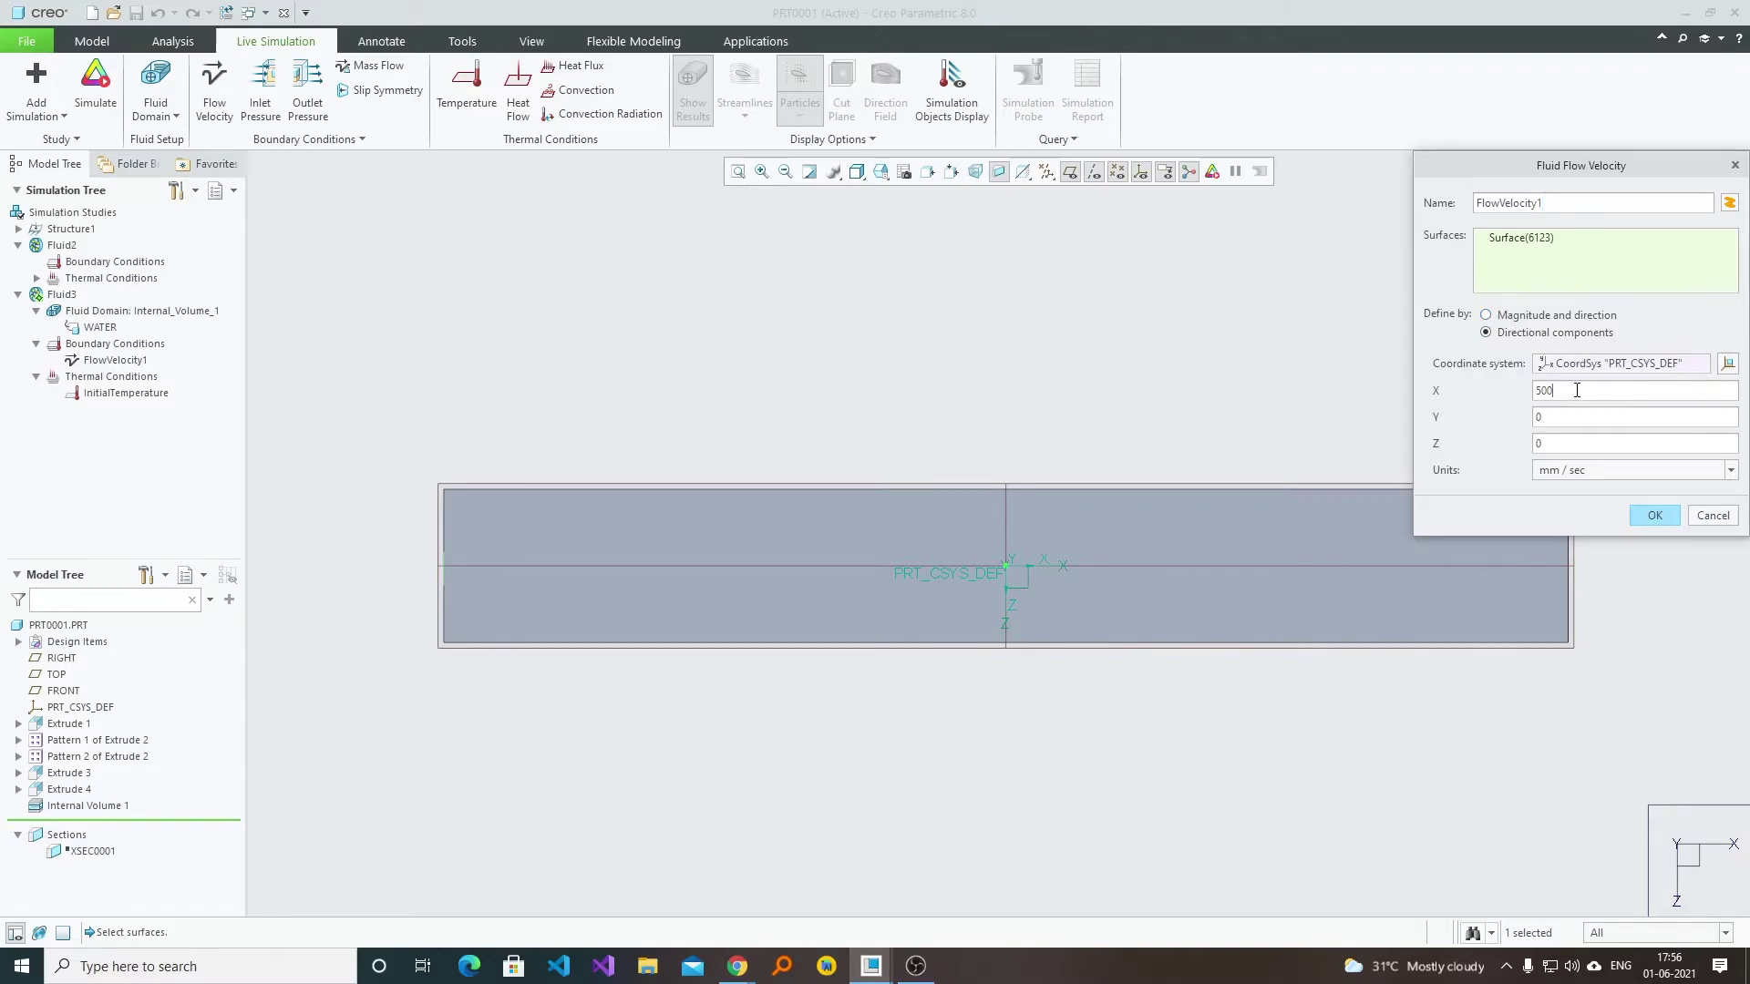
{"action": "left_click", "coordinate": [1291, 379]}
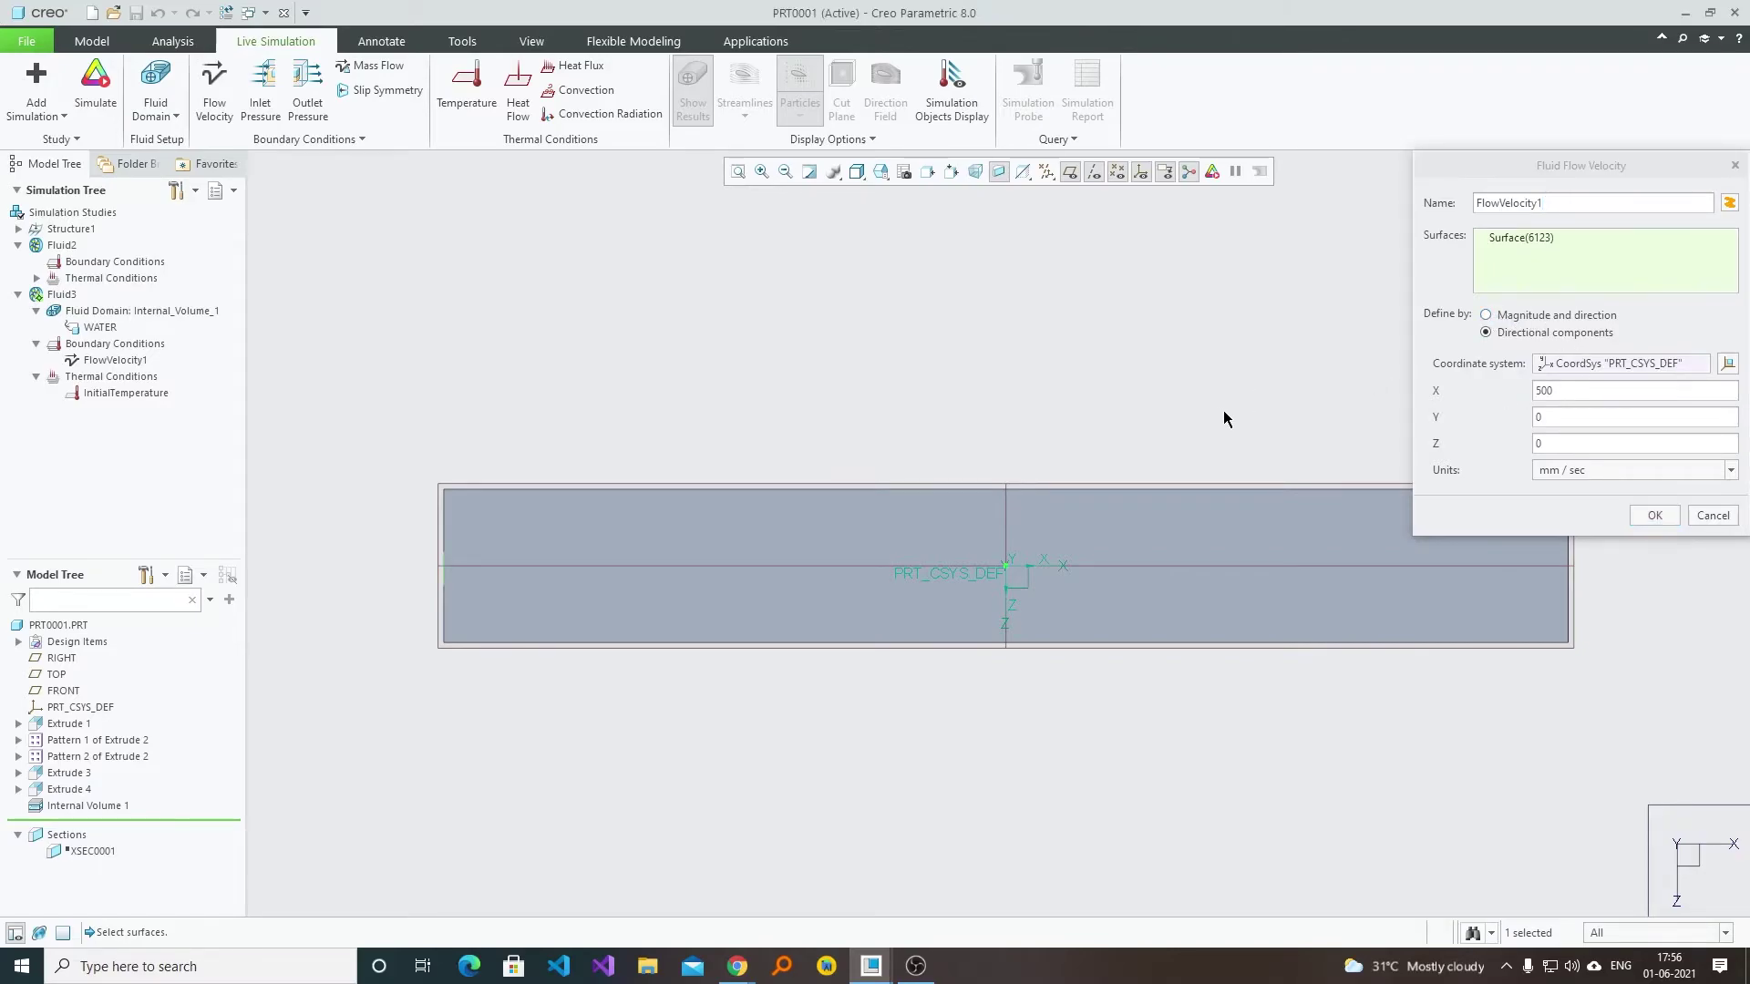
{"action": "middle_click_drag", "start_coordinate": [1243, 409], "coordinate": [1141, 519]}
{"action": "left_click", "coordinate": [1105, 516]}
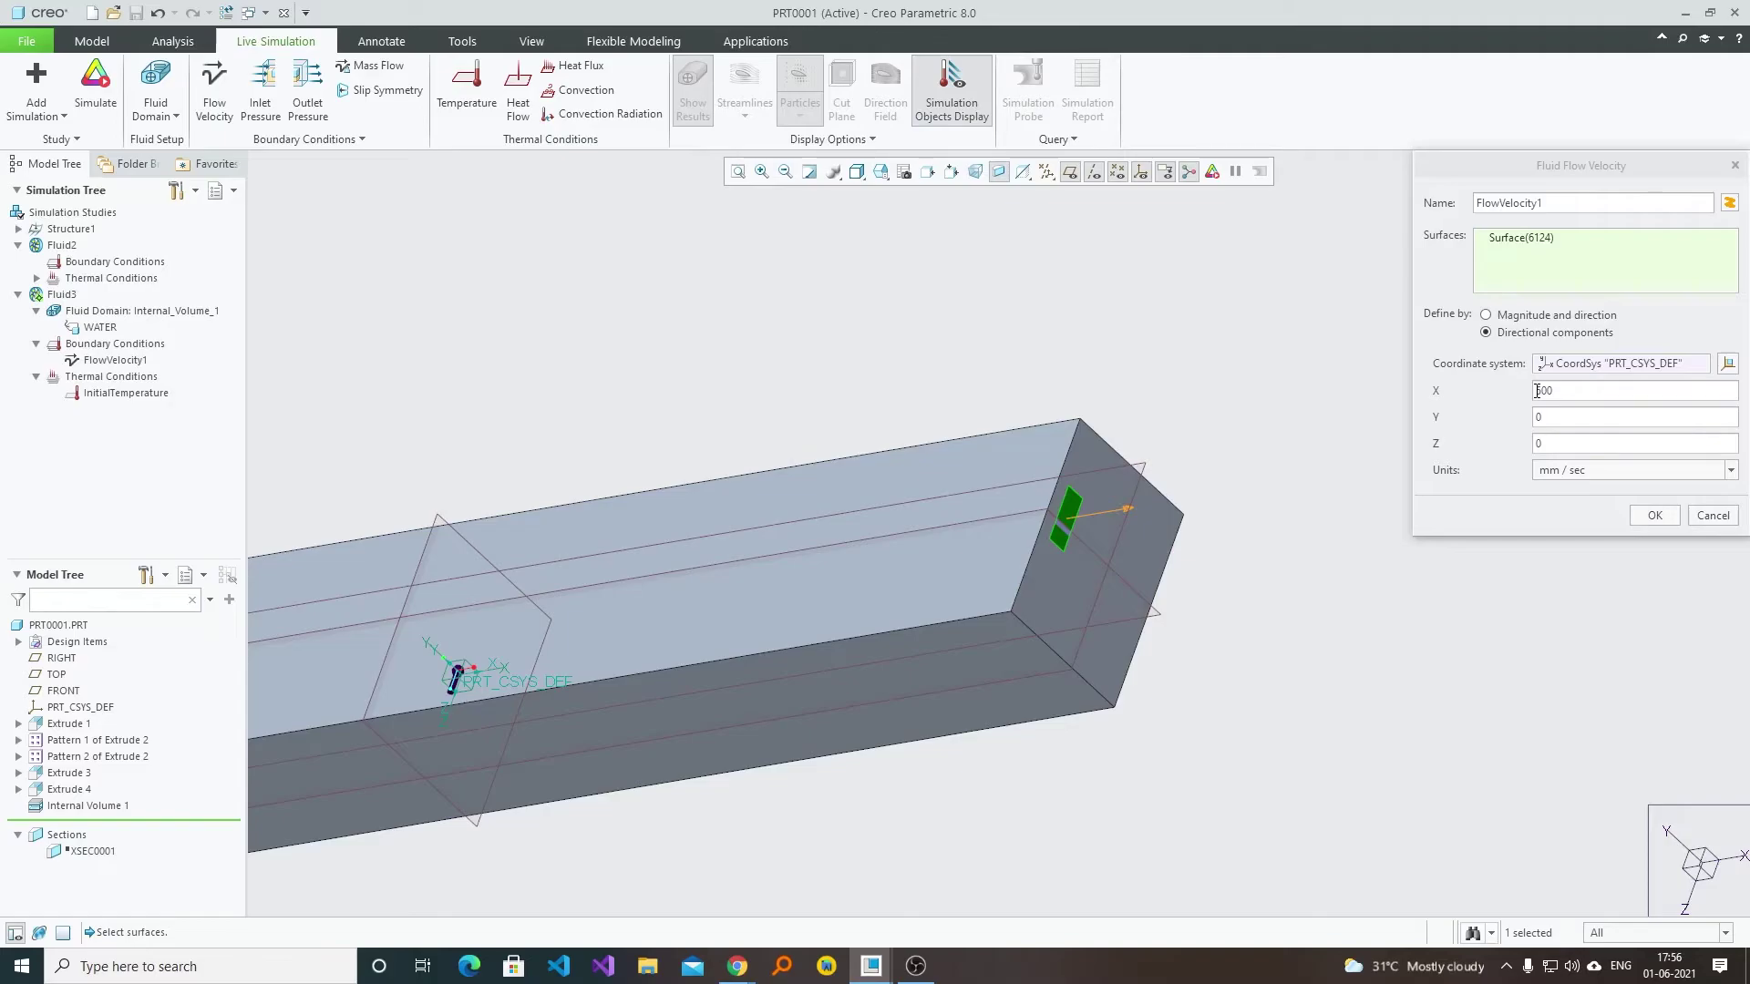
{"action": "left_click", "coordinate": [1537, 391]}
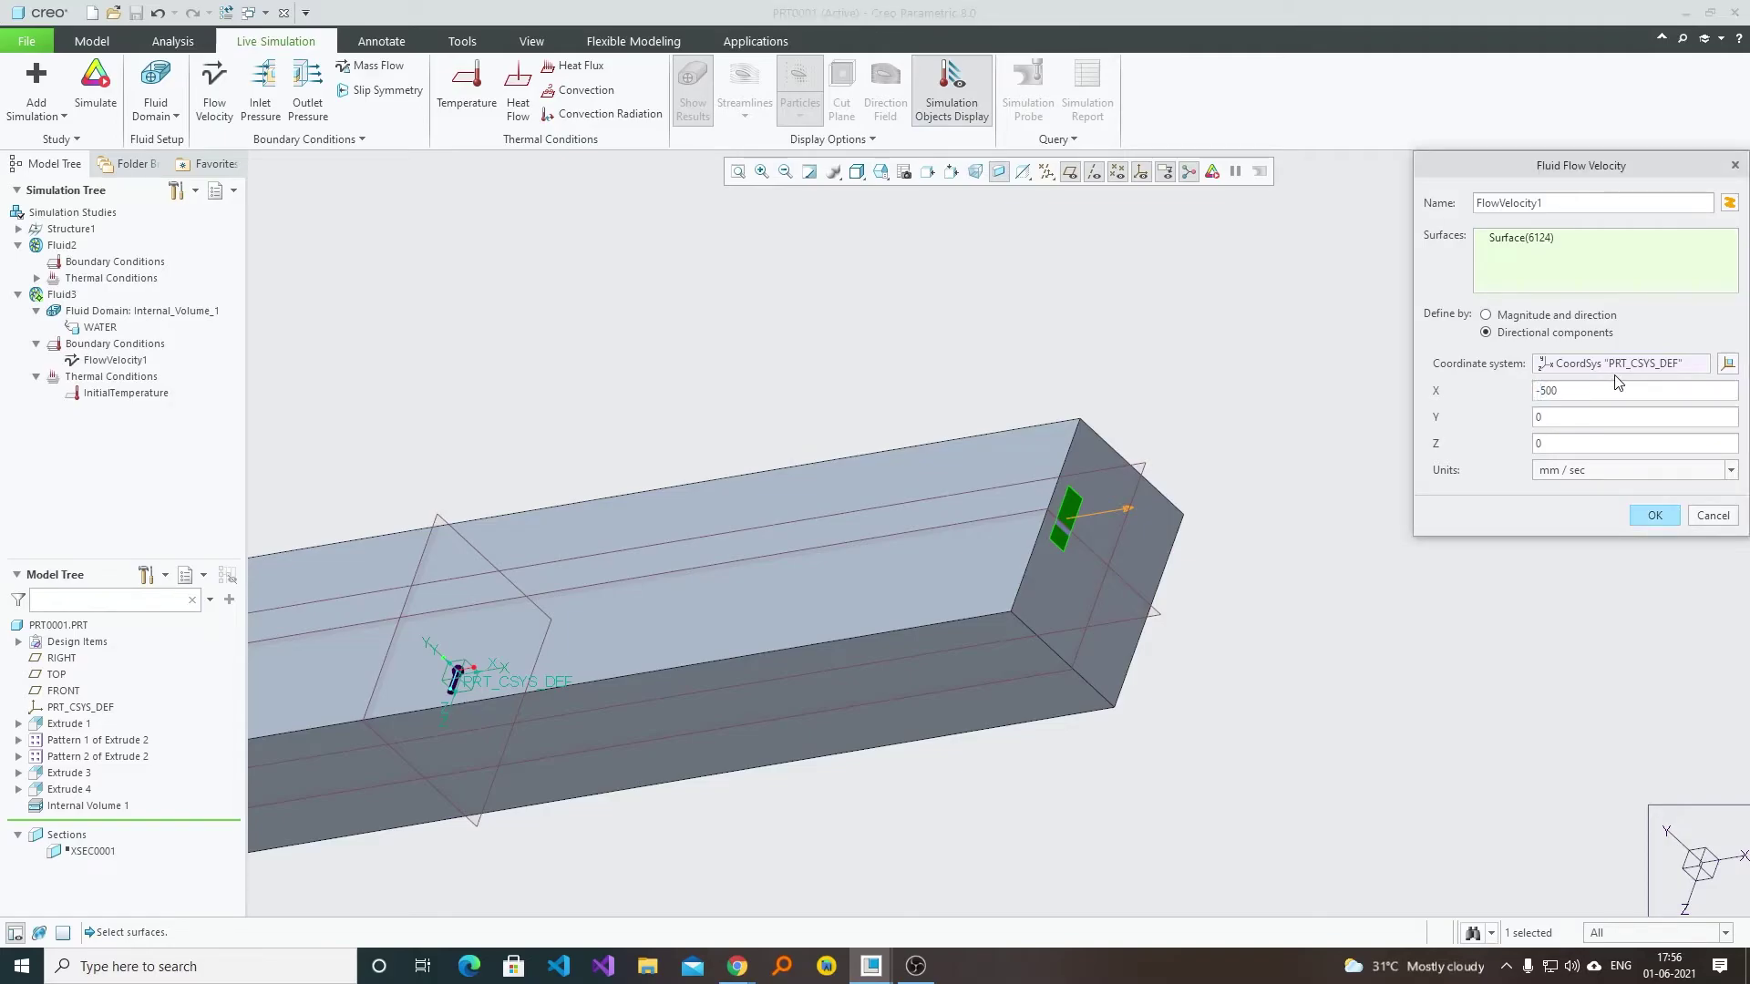
{"action": "left_click", "coordinate": [1640, 512]}
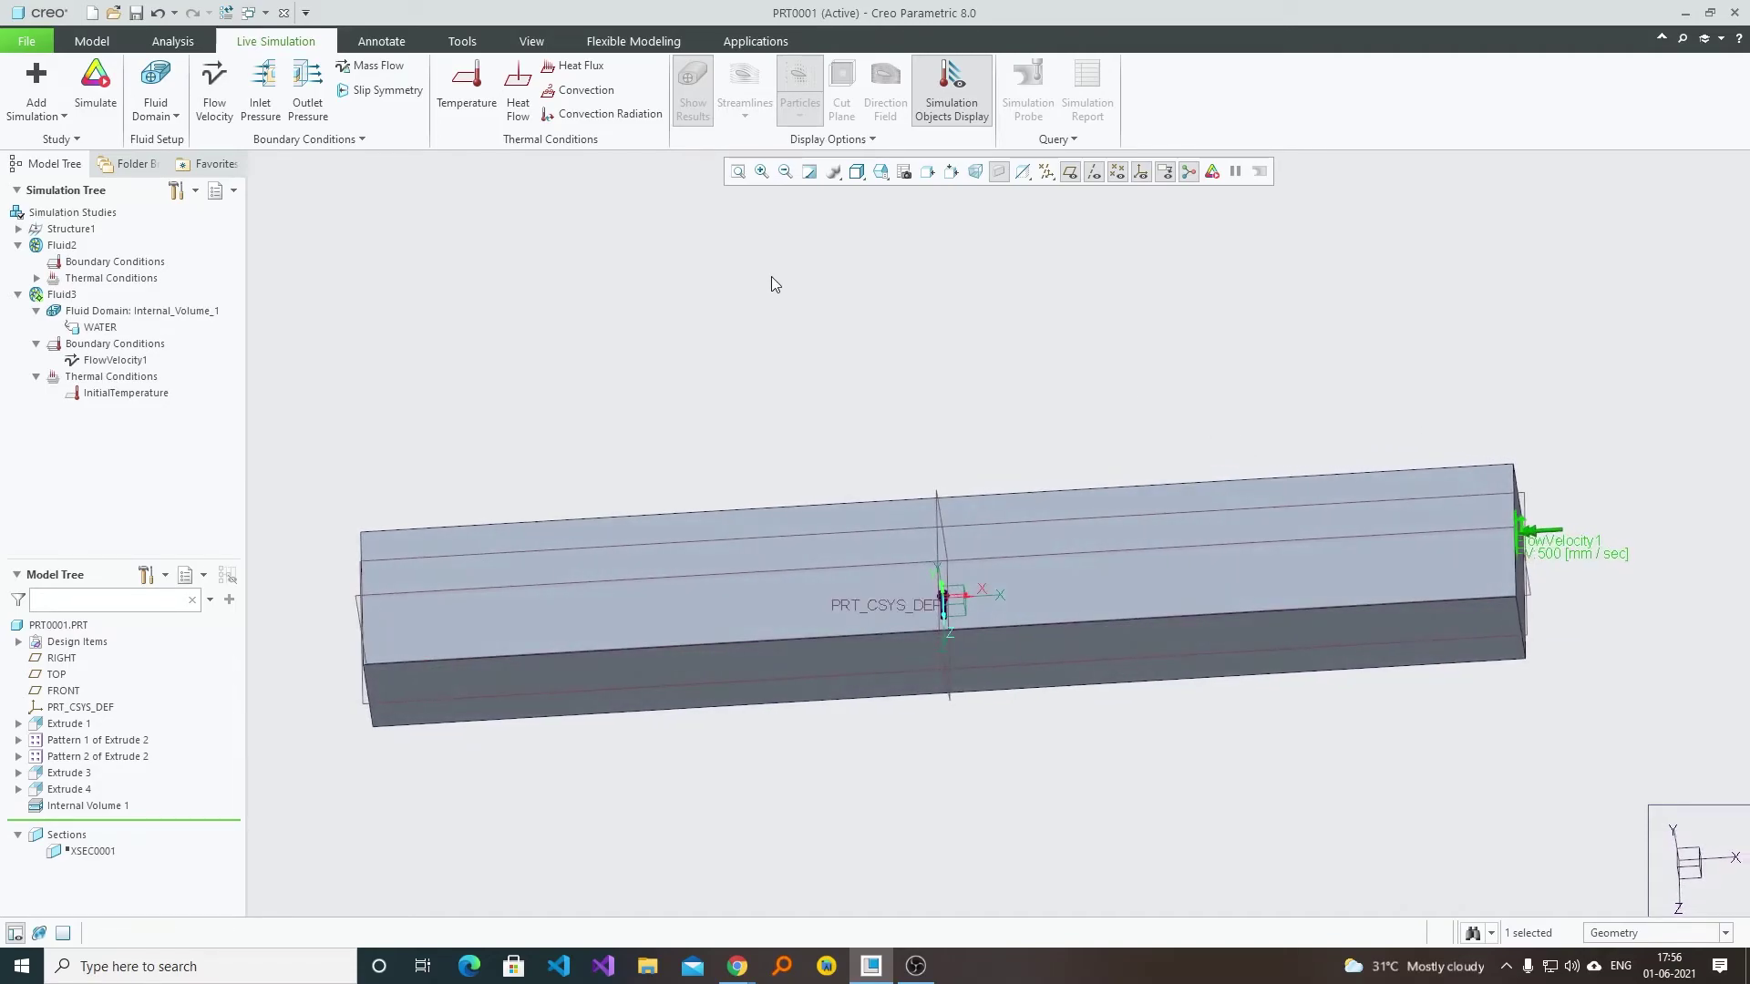
Run the simulation with the reversed inlet flow to completion and inspect the velocity distribution along the channel.
{"action": "left_click", "coordinate": [96, 87]}
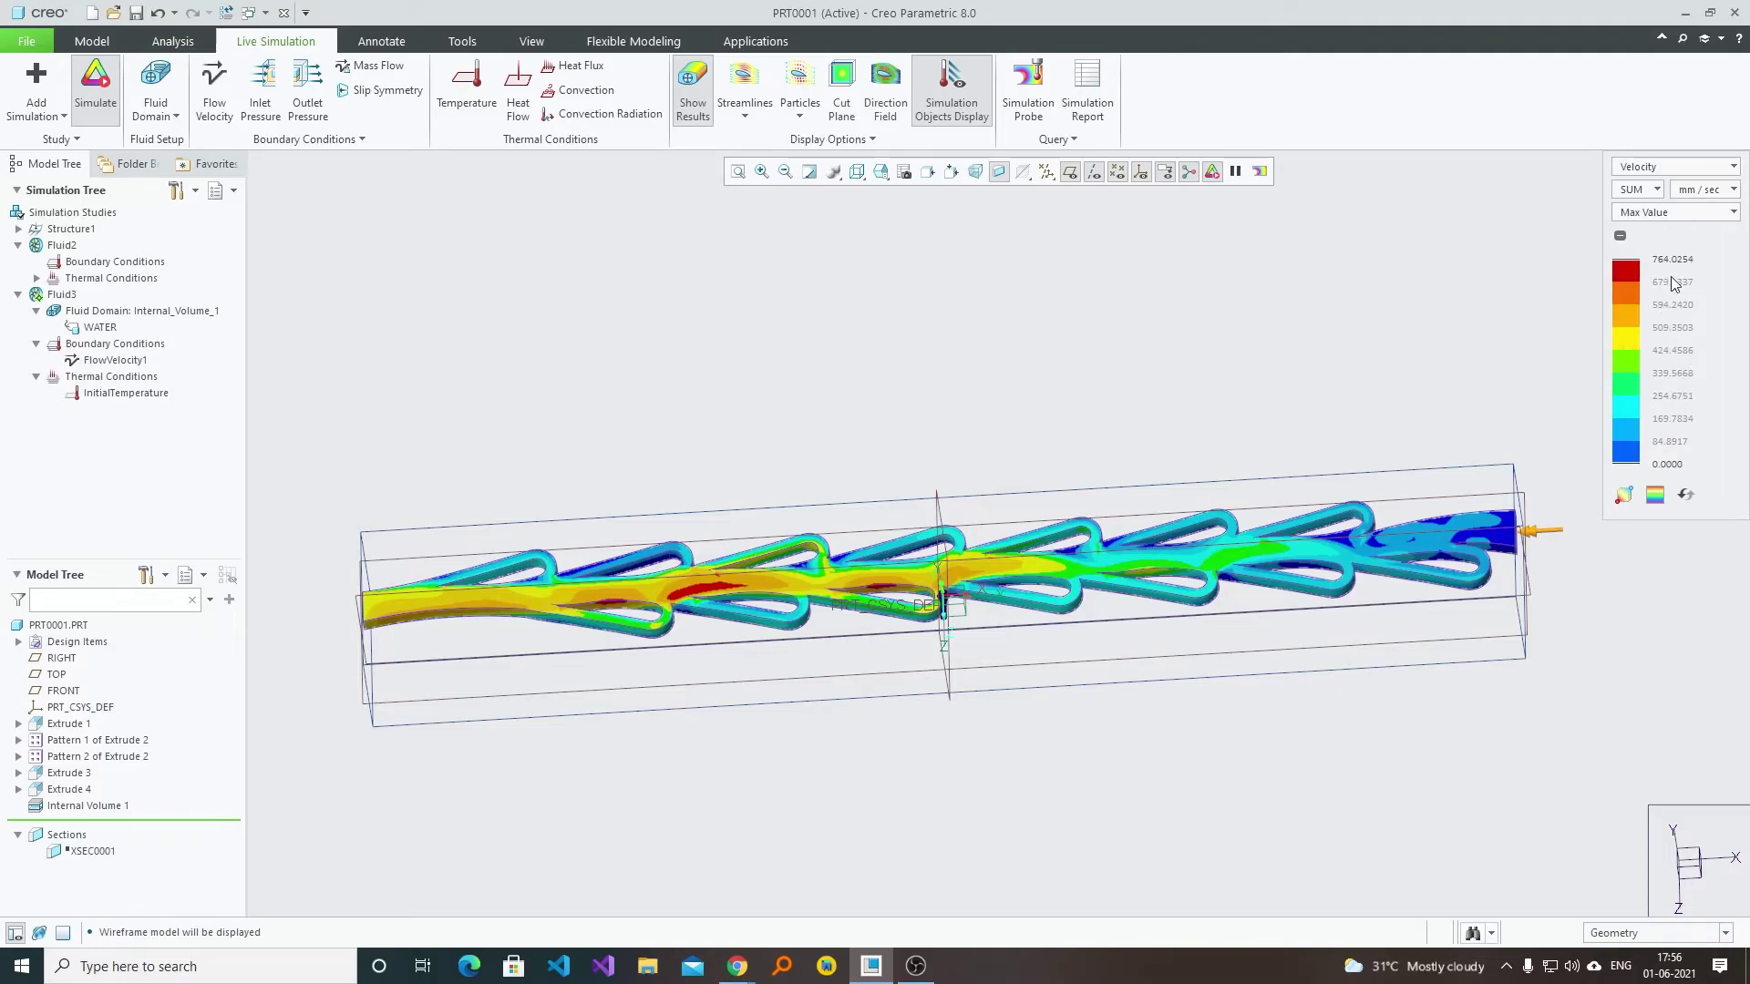
{"action": "middle_click_drag", "start_coordinate": [1476, 493], "coordinate": [1426, 500]}
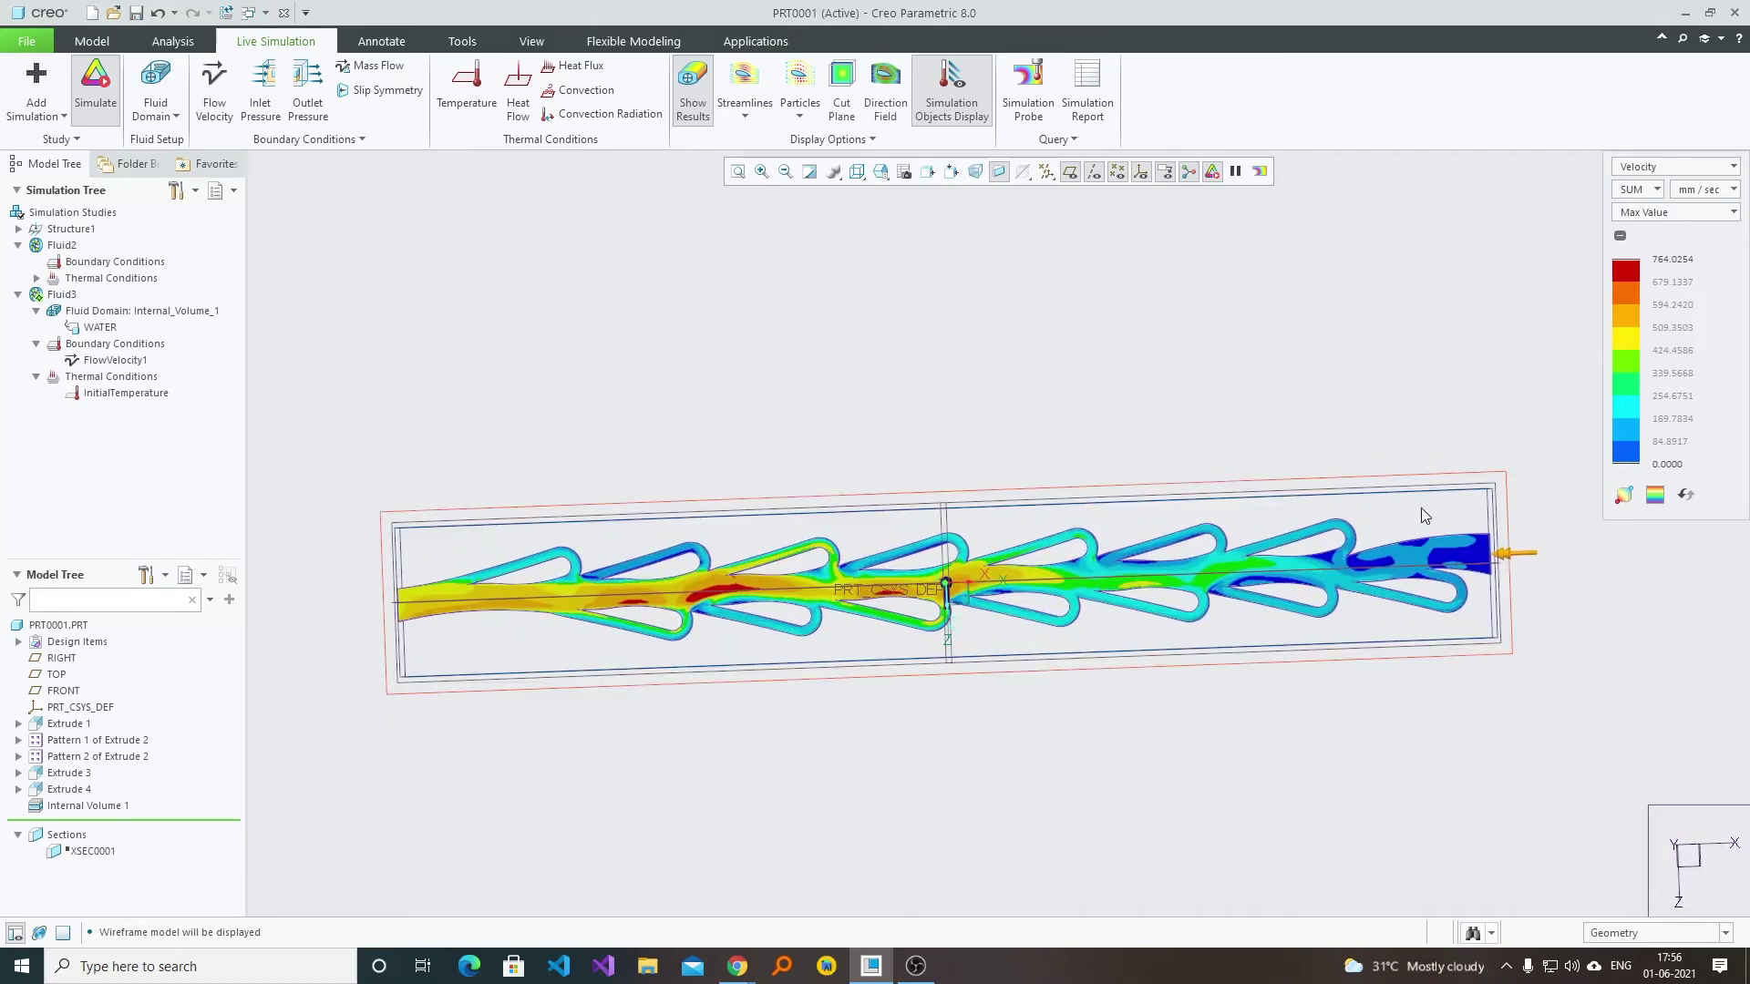
{"action": "left_click", "coordinate": [1418, 513]}
{"action": "left_click", "coordinate": [1450, 457]}
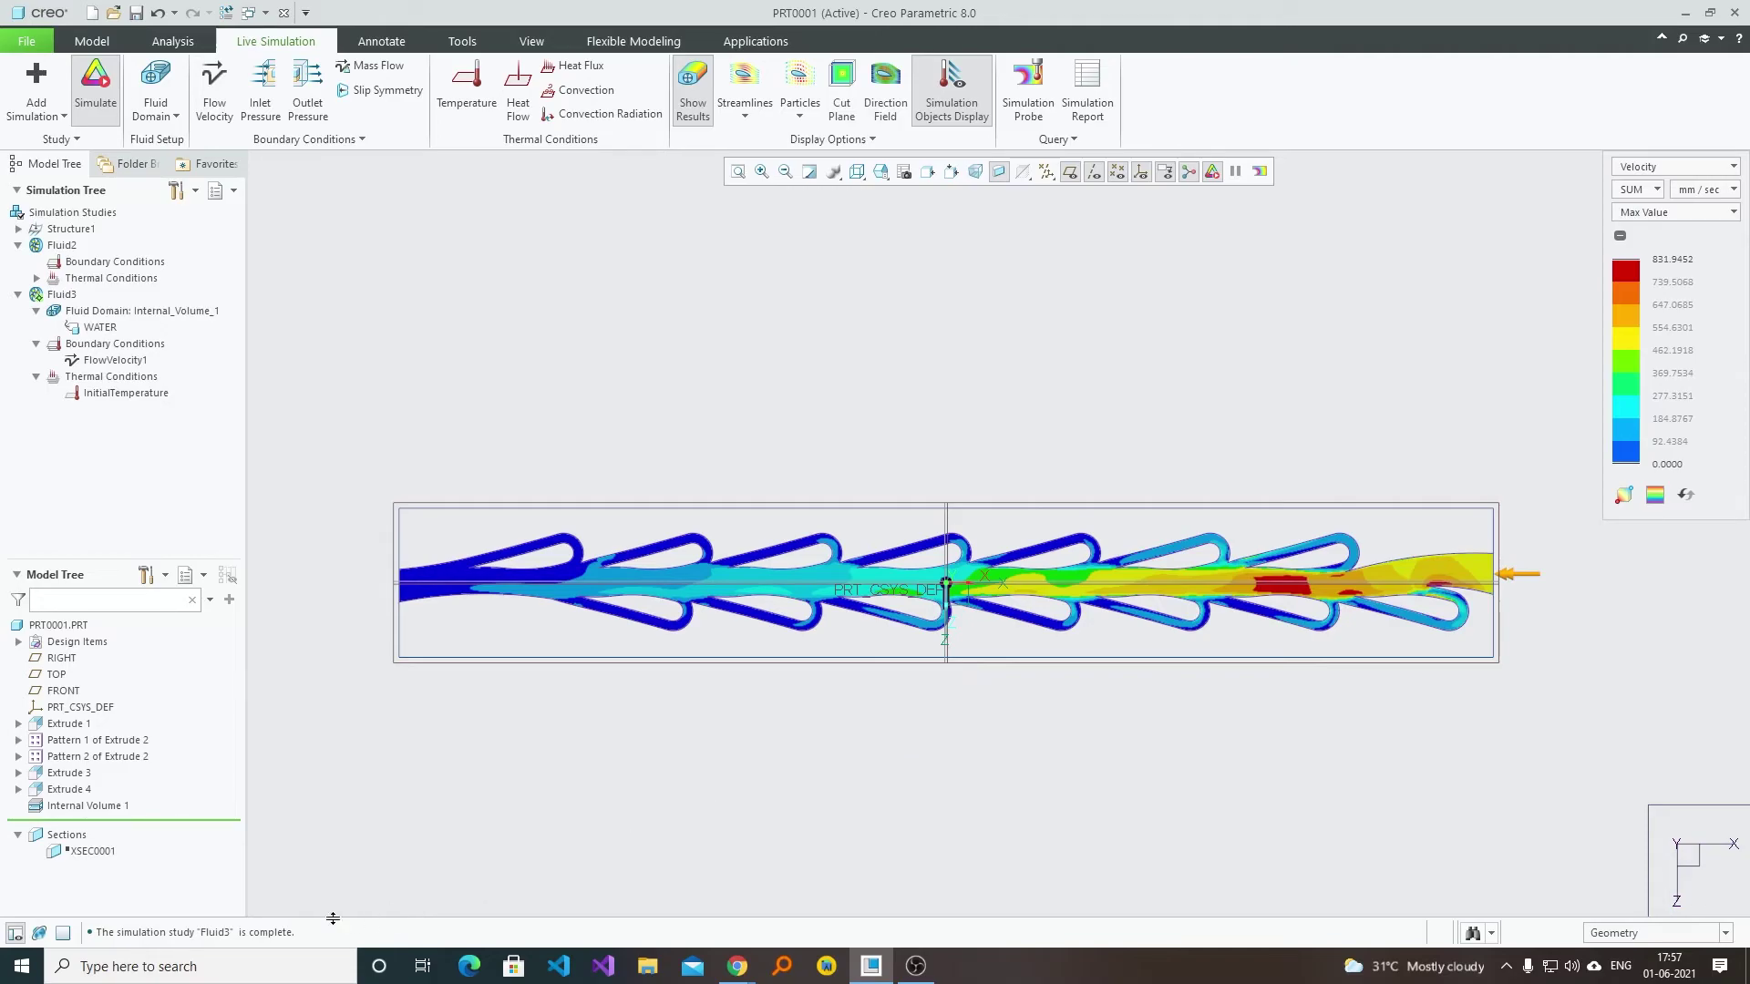
{"action": "left_click_drag", "start_coordinate": [315, 932], "coordinate": [111, 941]}
{"action": "middle_click_drag", "start_coordinate": [1524, 477], "coordinate": [1475, 402]}
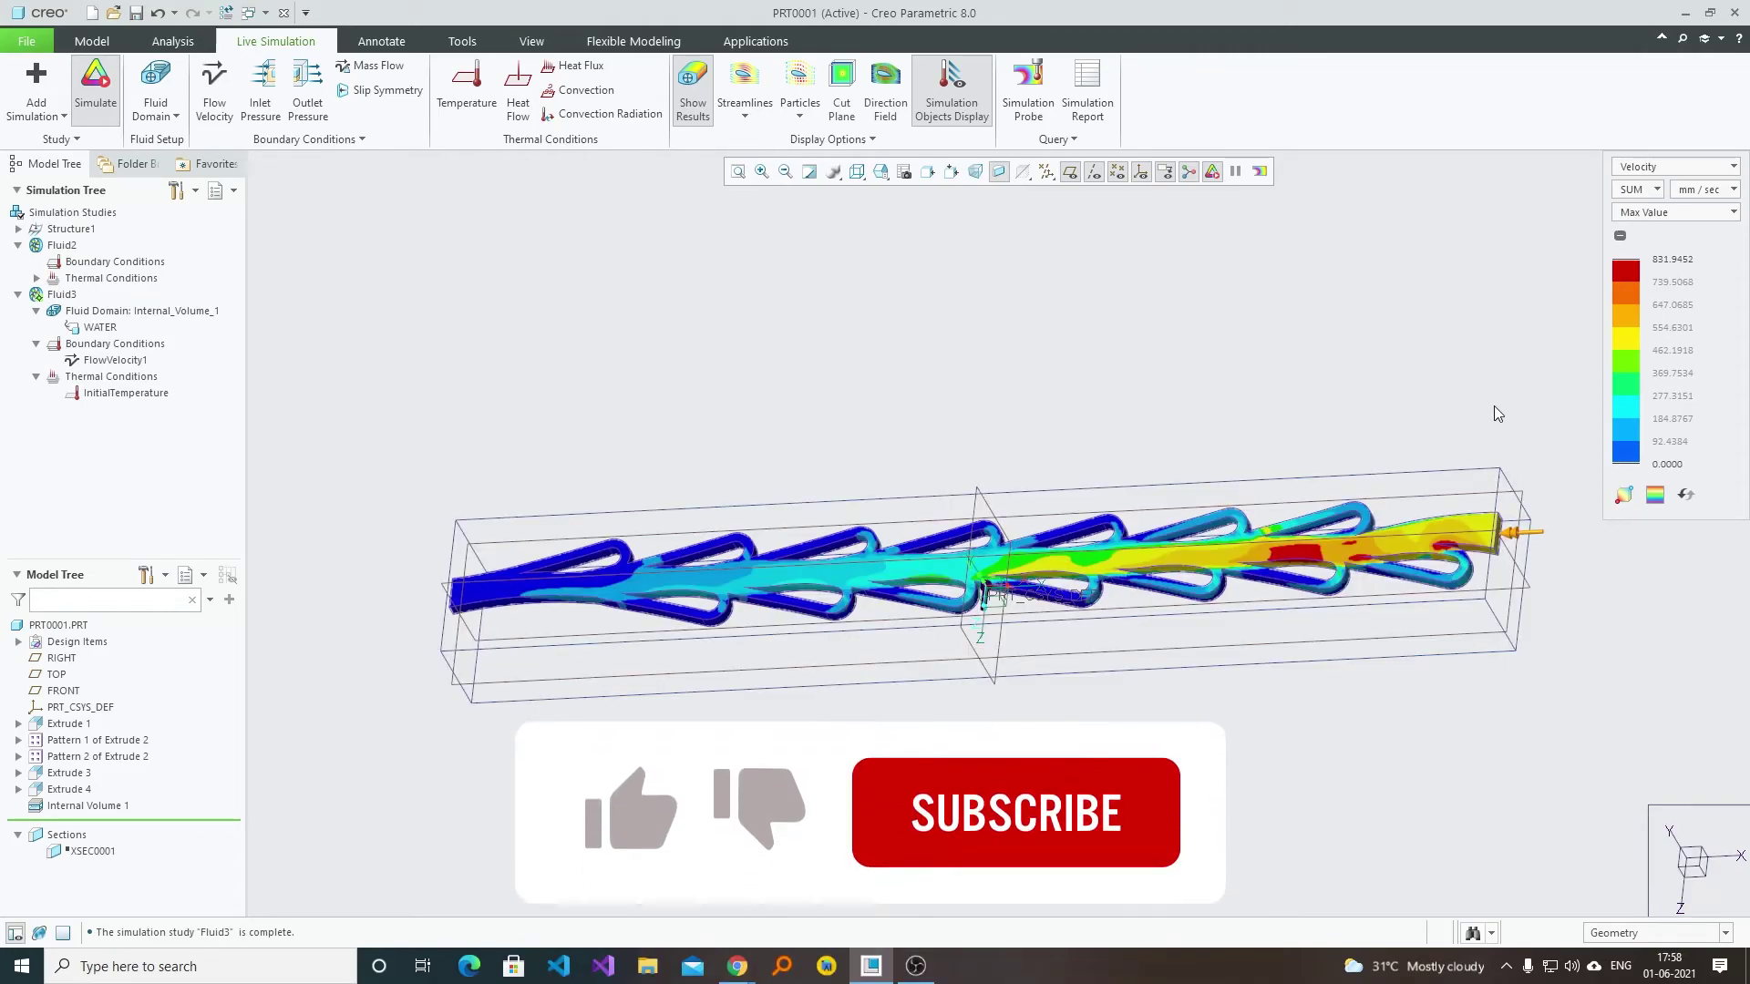